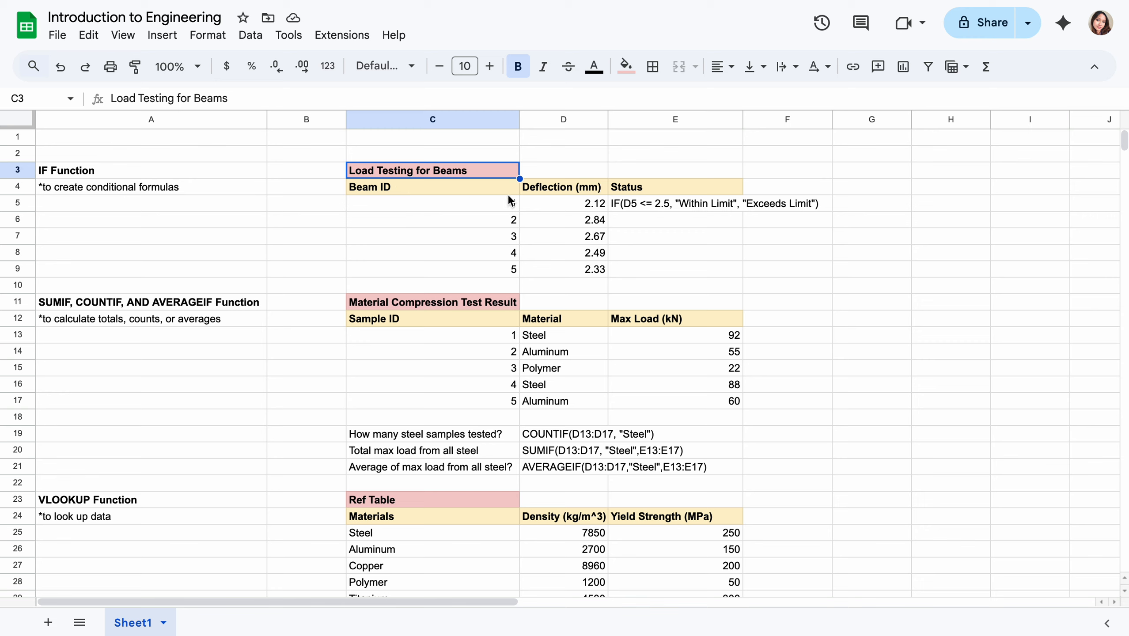
Examine the beam load test columns and the condition and two outcomes of the IF expression in E5.
{"action": "left_click_drag", "start_coordinate": [483, 189], "coordinate": [487, 275]}
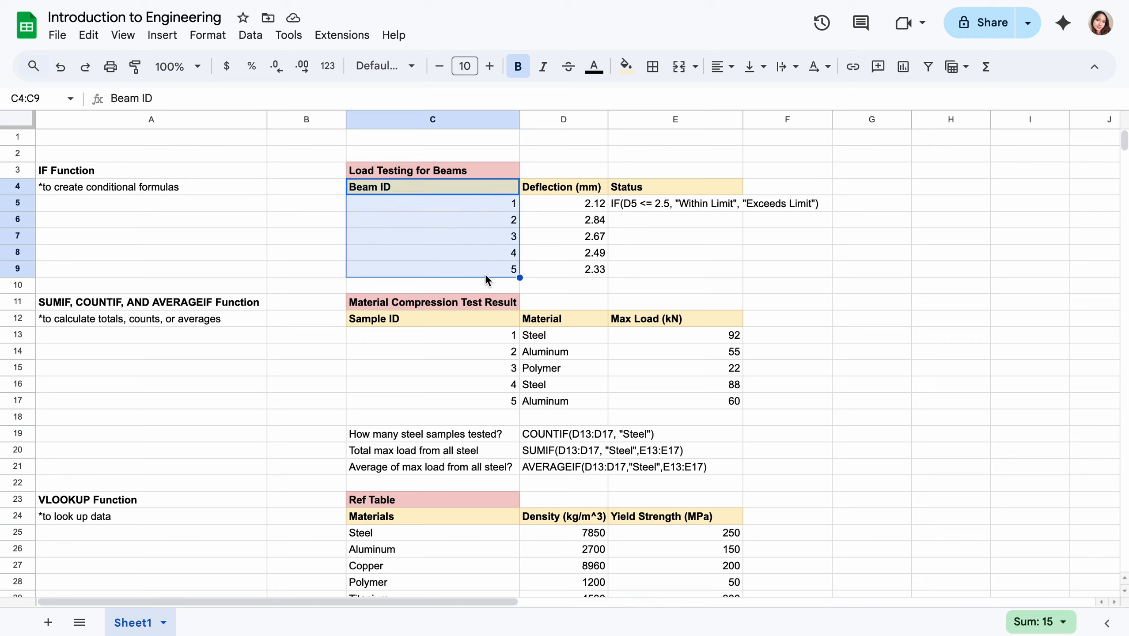
{"action": "left_click_drag", "start_coordinate": [537, 188], "coordinate": [547, 277]}
{"action": "left_click", "coordinate": [670, 187]}
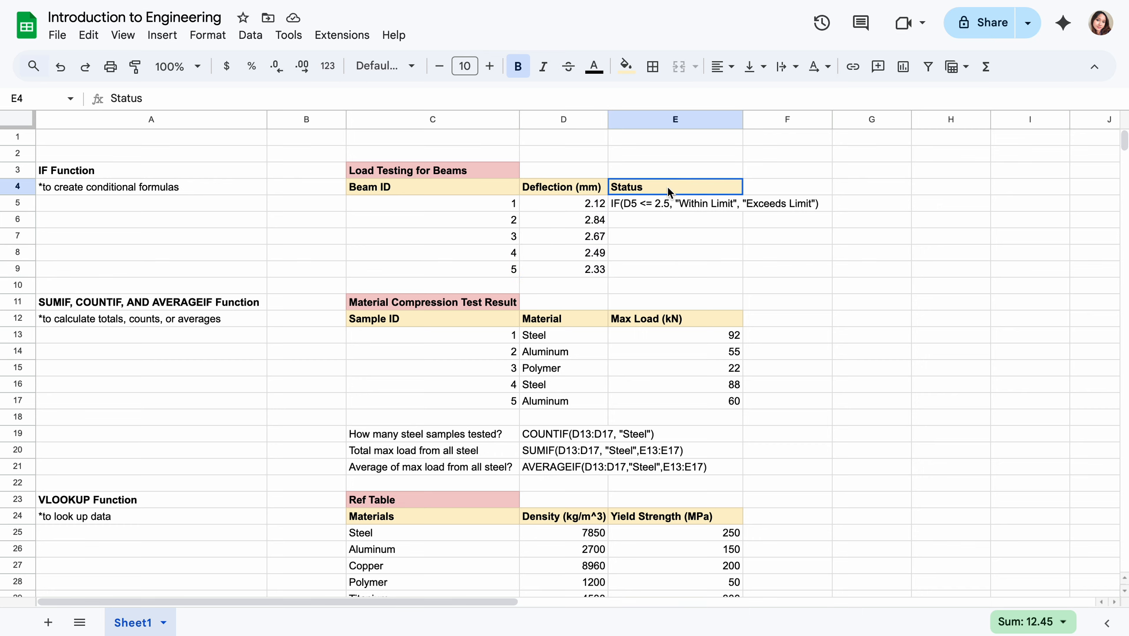
{"action": "double_click", "coordinate": [635, 204]}
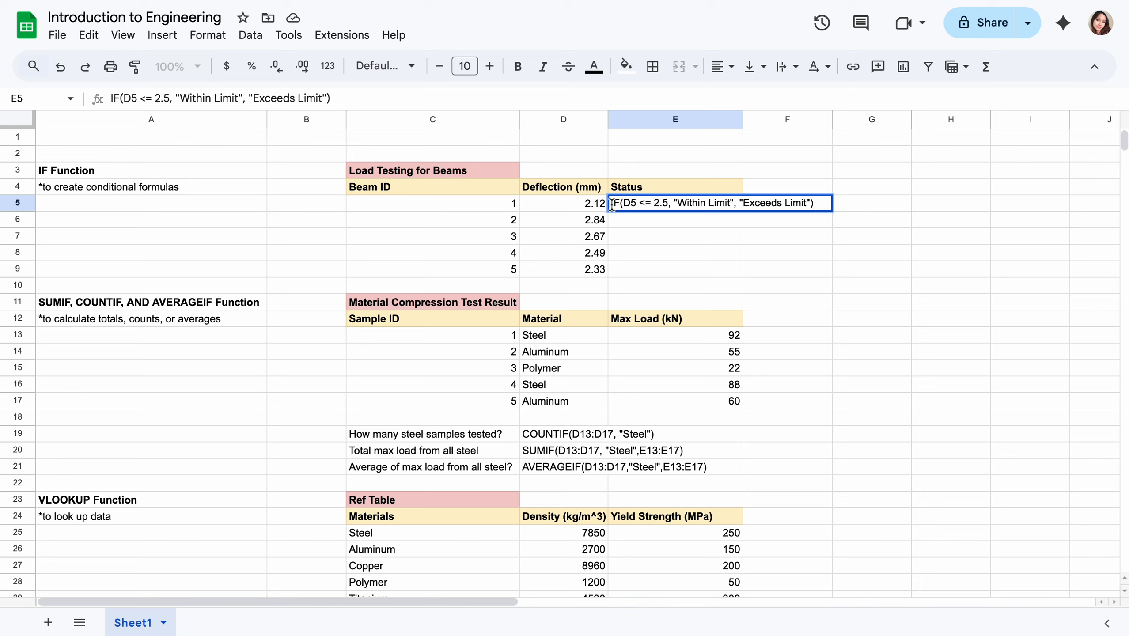
{"action": "double_click", "coordinate": [614, 204]}
{"action": "left_click_drag", "start_coordinate": [624, 204], "coordinate": [668, 204]}
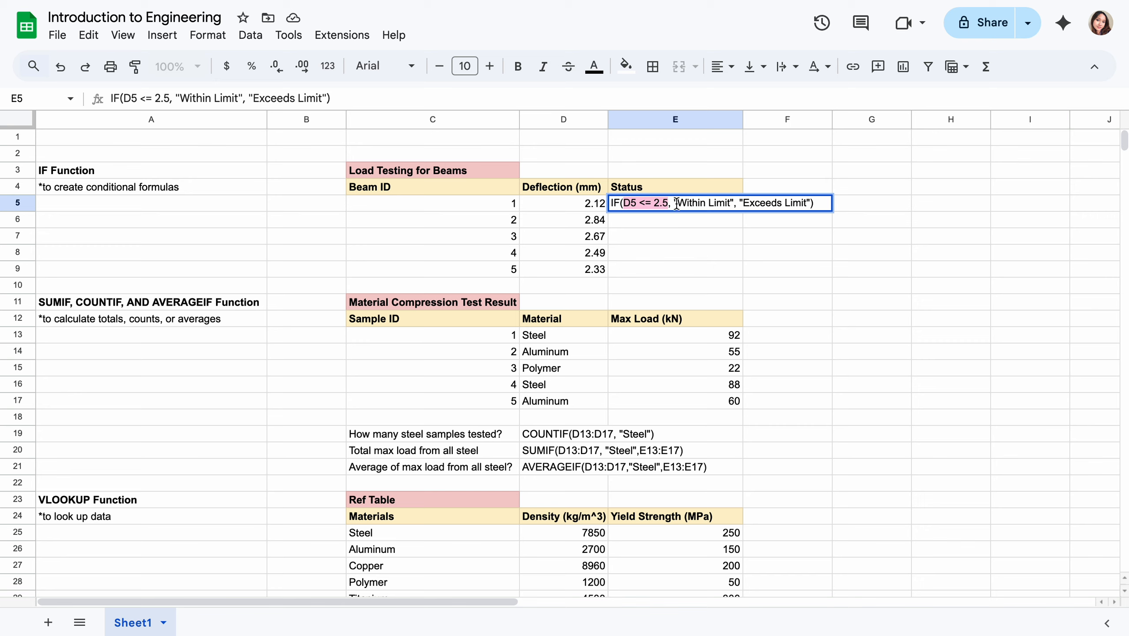
{"action": "left_click_drag", "start_coordinate": [676, 204], "coordinate": [806, 207]}
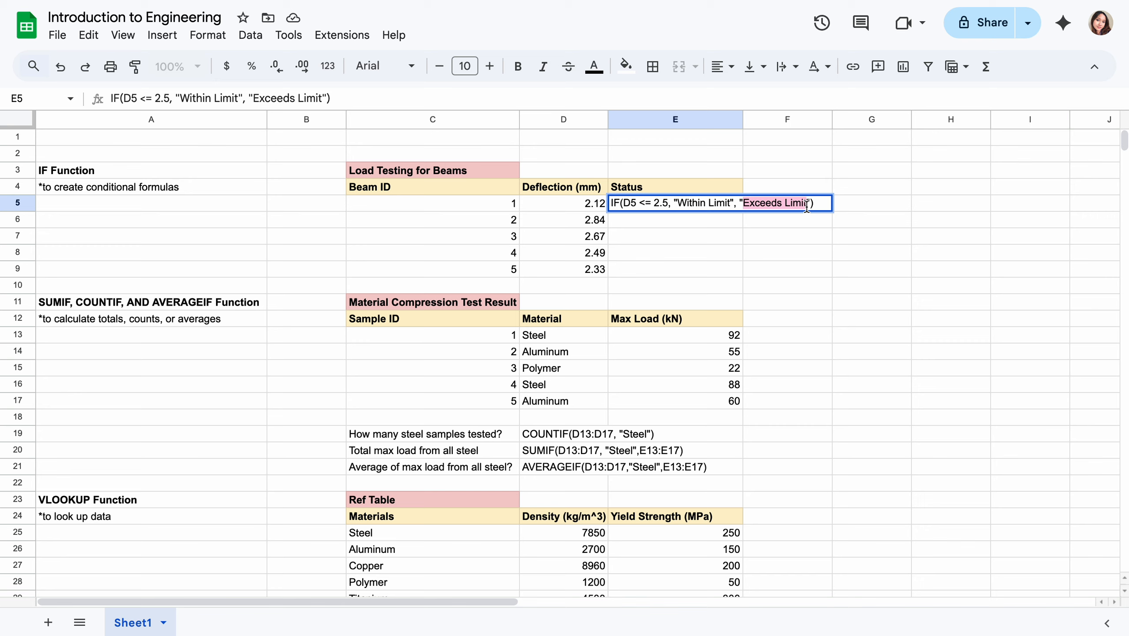
{"action": "left_click_drag", "start_coordinate": [668, 204], "coordinate": [620, 203]}
{"action": "left_click", "coordinate": [669, 202]}
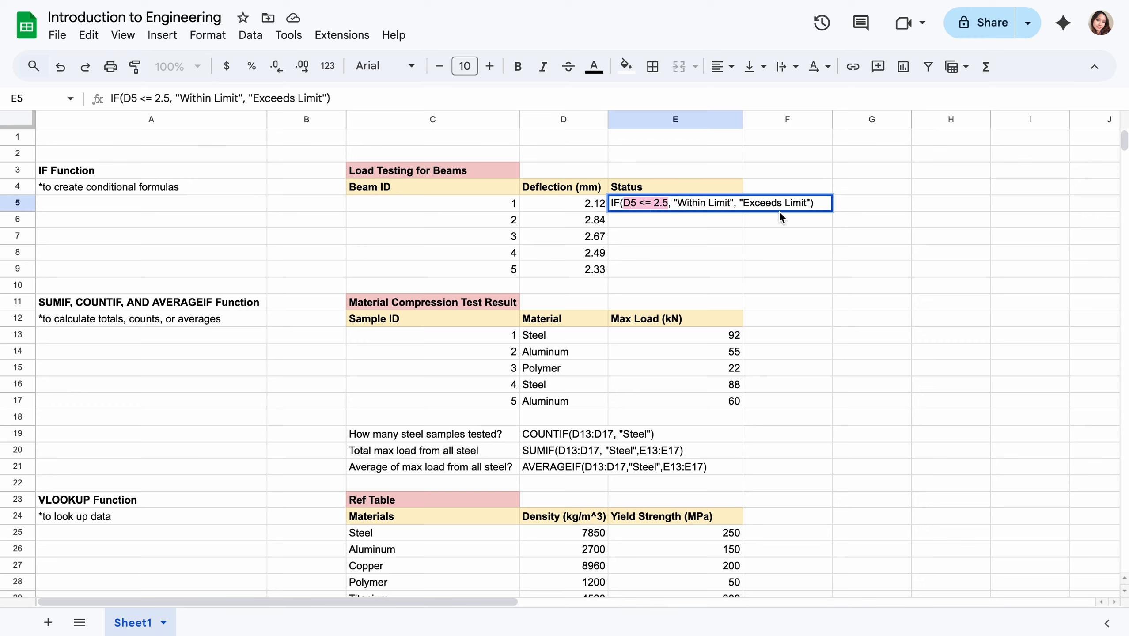
{"action": "left_click_drag", "start_coordinate": [743, 204], "coordinate": [811, 203]}
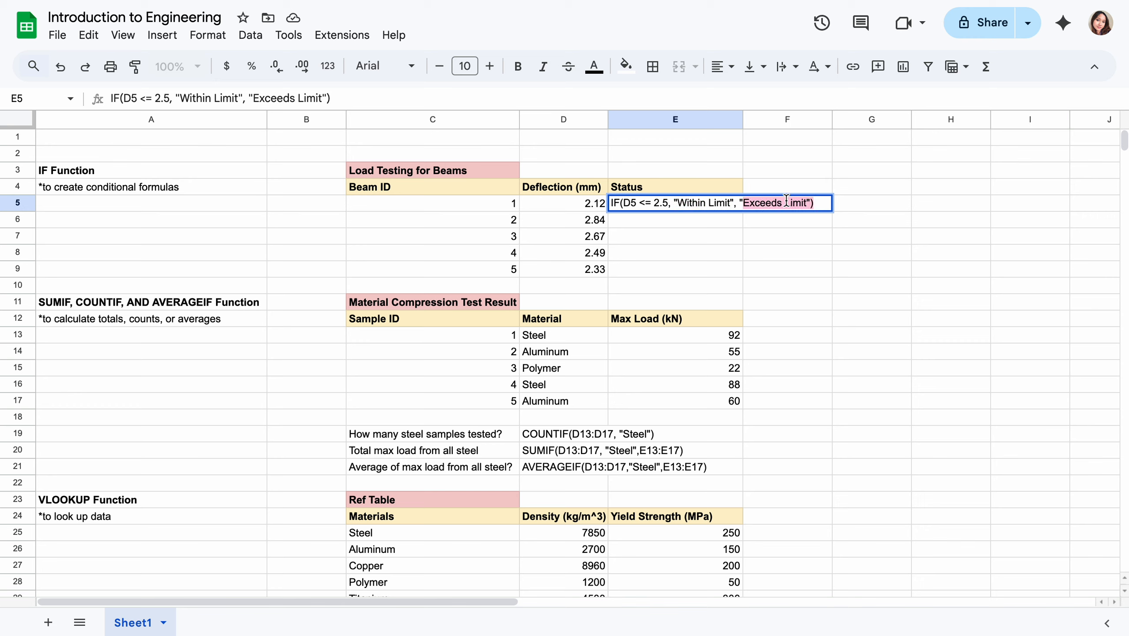
Convert the text in E5 into the working formula =IF(D5 <= 2.5, "Within Limit", "Exceeds Limit").
{"action": "left_click", "coordinate": [612, 203]}
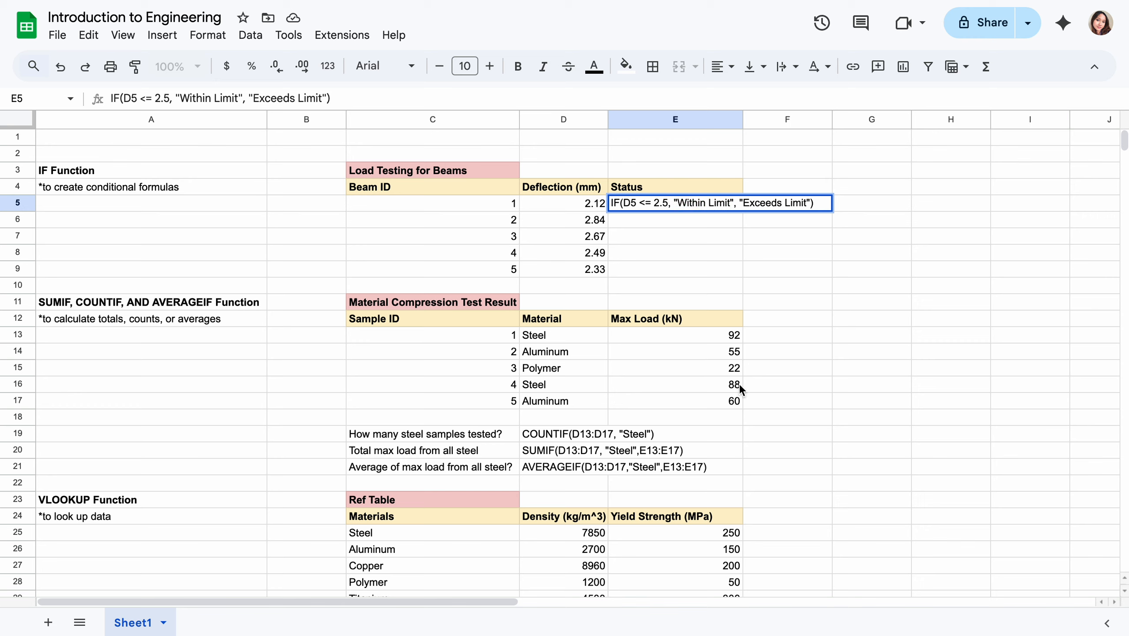
{"action": "type", "text": "="}
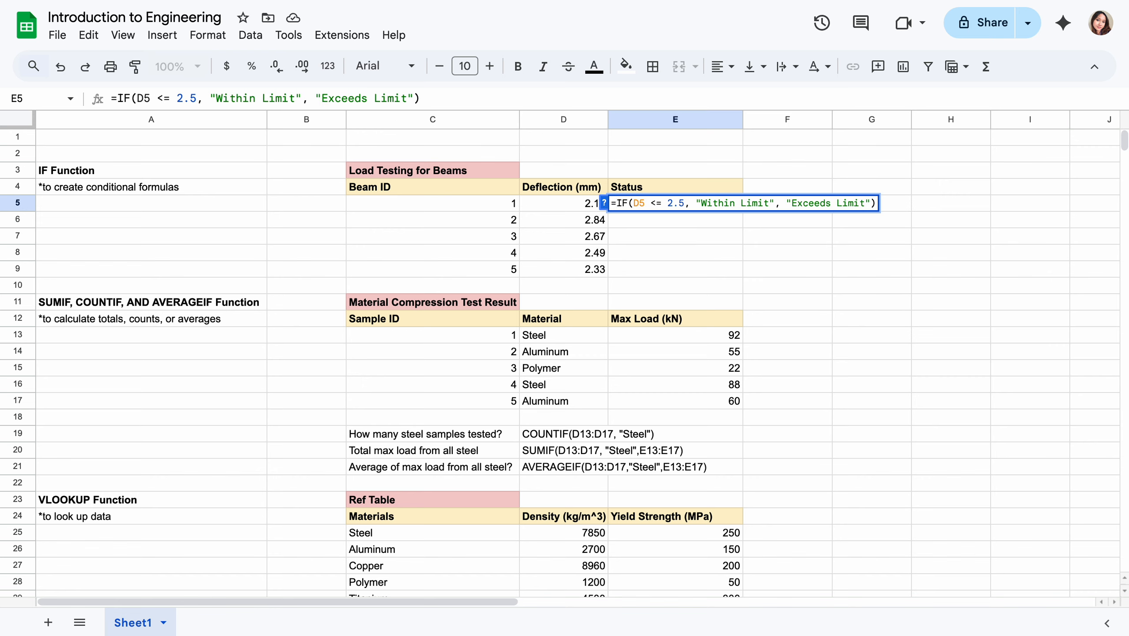
{"action": "key", "text": "Return"}
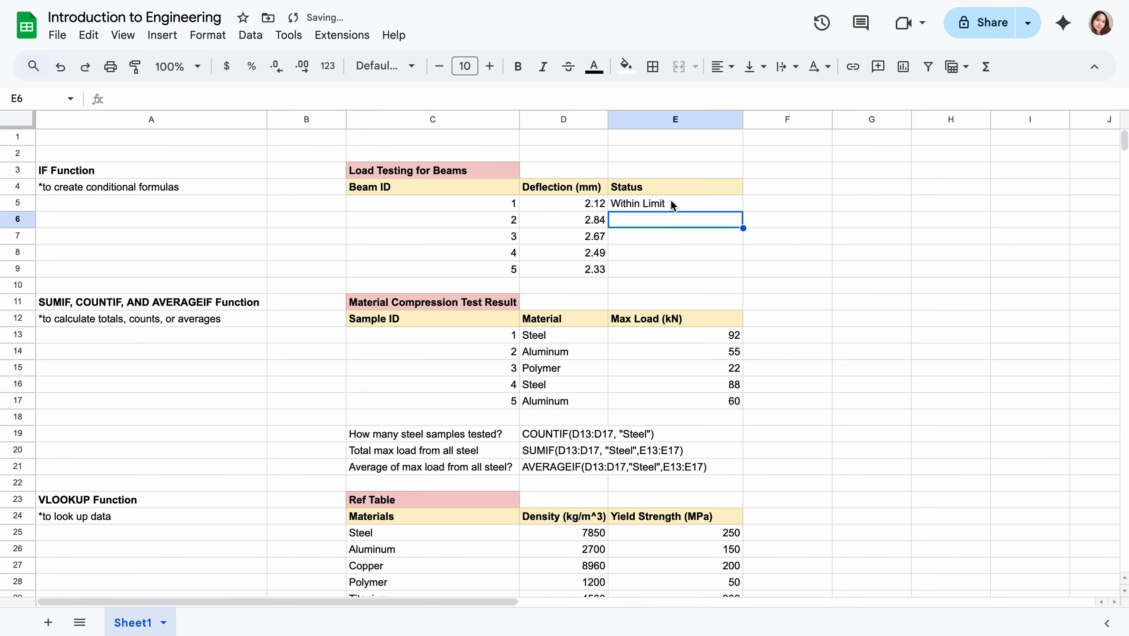
Fill the IF formula from E5 down through E9 and check the second beam's deflection and status.
{"action": "left_click", "coordinate": [630, 205]}
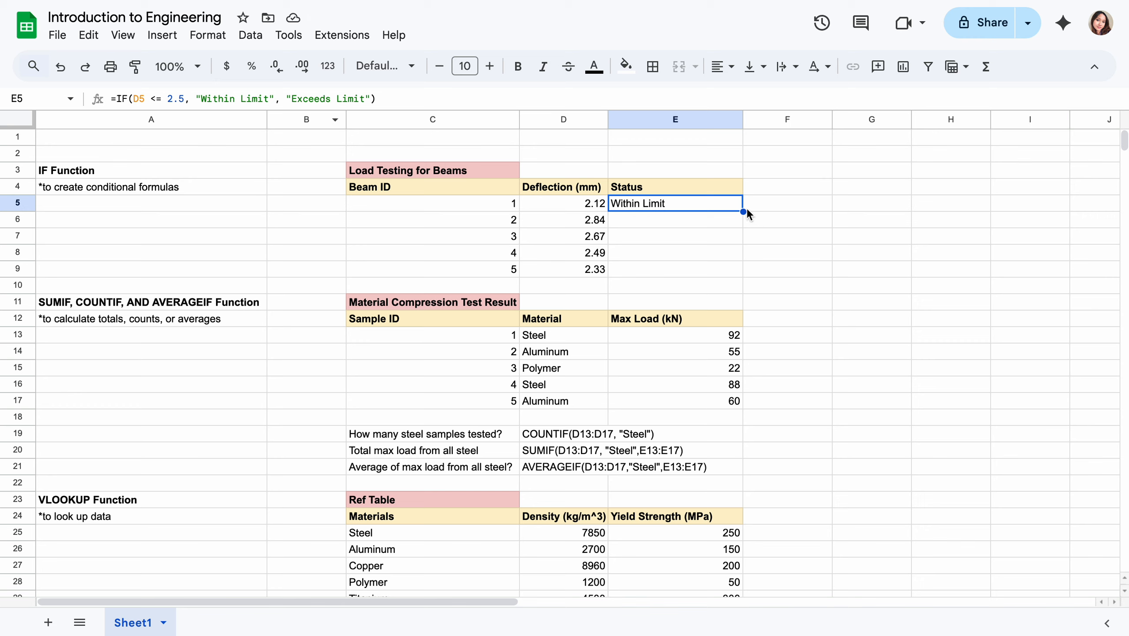
{"action": "left_click_drag", "start_coordinate": [743, 212], "coordinate": [742, 267]}
{"action": "left_click", "coordinate": [775, 251]}
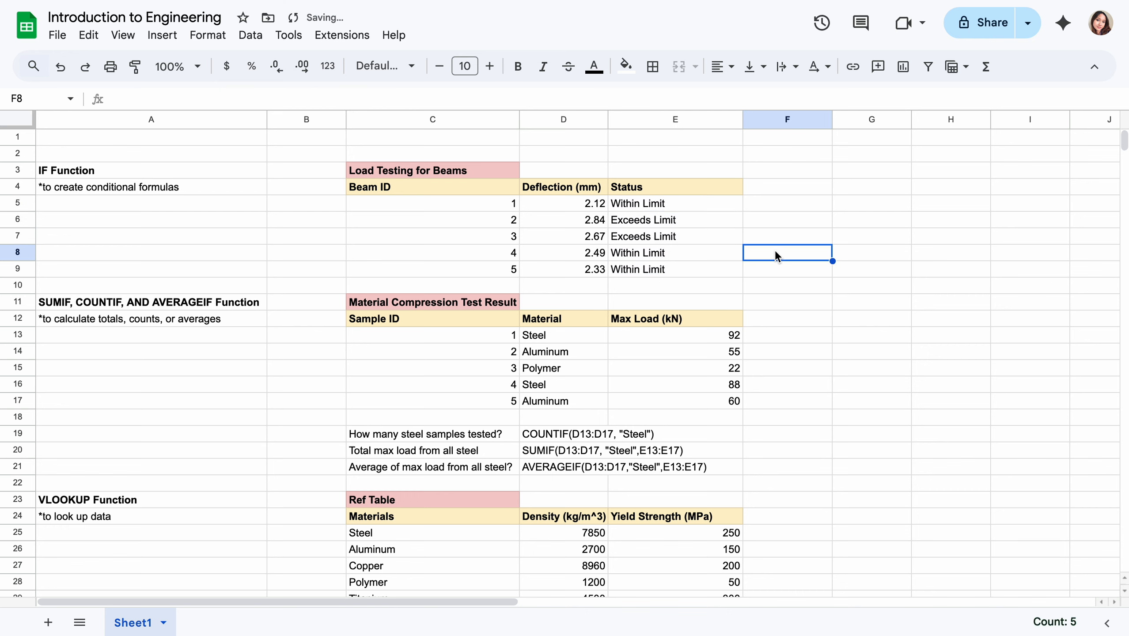
{"action": "left_click", "coordinate": [597, 221]}
{"action": "left_click", "coordinate": [639, 221]}
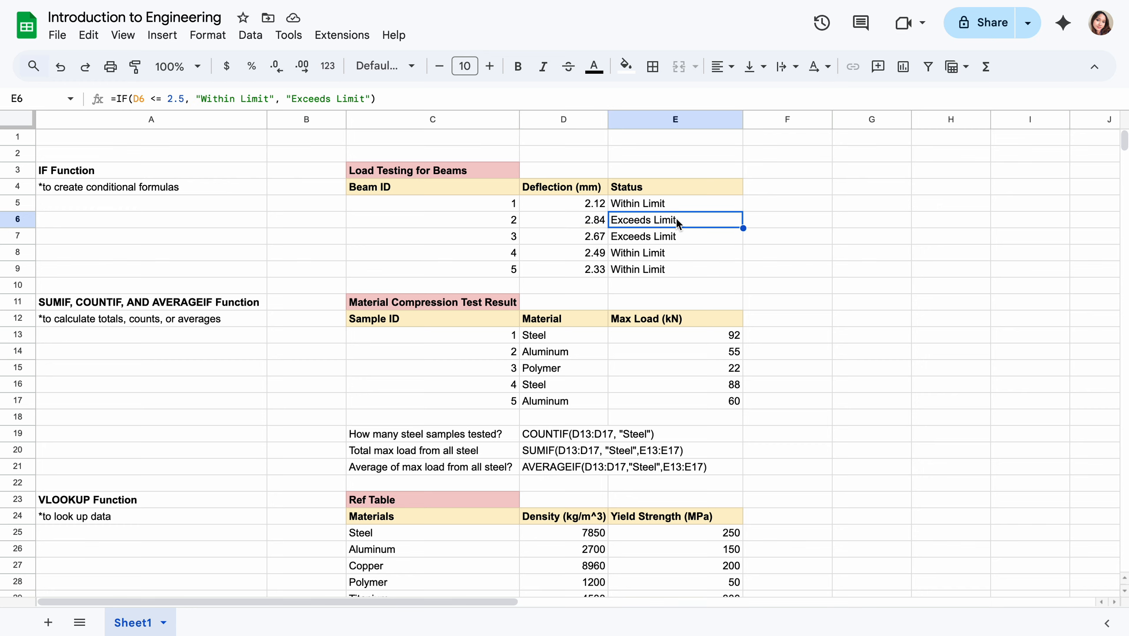
{"action": "left_click", "coordinate": [790, 235]}
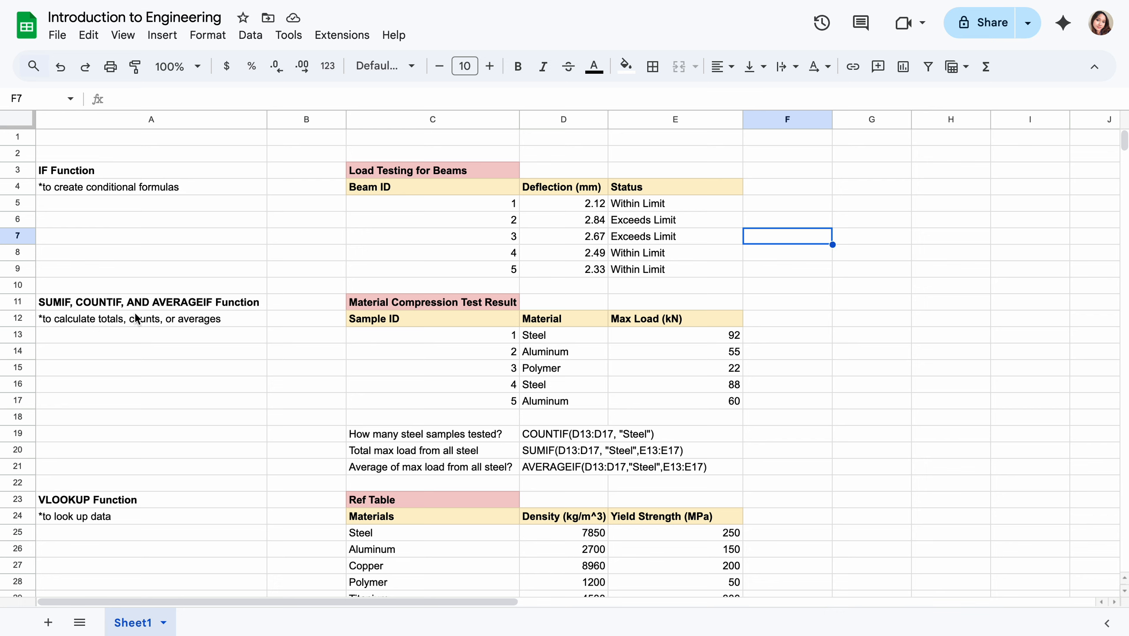
Review the Material Compression Test Result table, the three questions about steel, and the material range D13:D17.
{"action": "scroll", "coordinate": [162, 379], "scroll_direction": "down", "scroll_amount": 3}
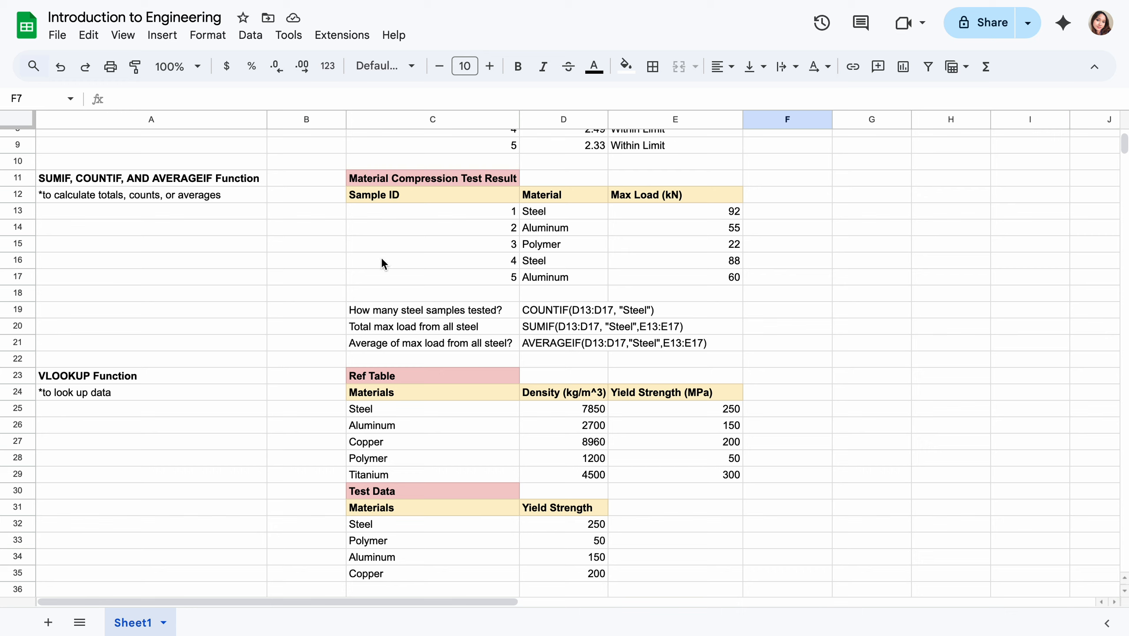
{"action": "left_click", "coordinate": [371, 178]}
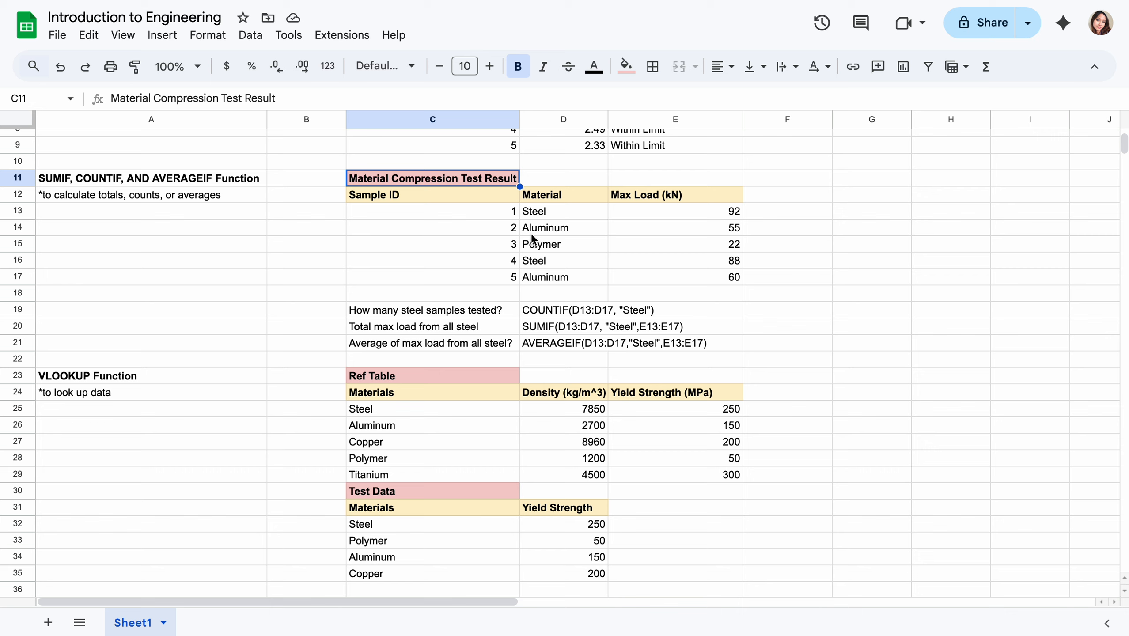
{"action": "left_click_drag", "start_coordinate": [423, 312], "coordinate": [426, 343]}
{"action": "left_click", "coordinate": [434, 360]}
{"action": "left_click", "coordinate": [429, 311]}
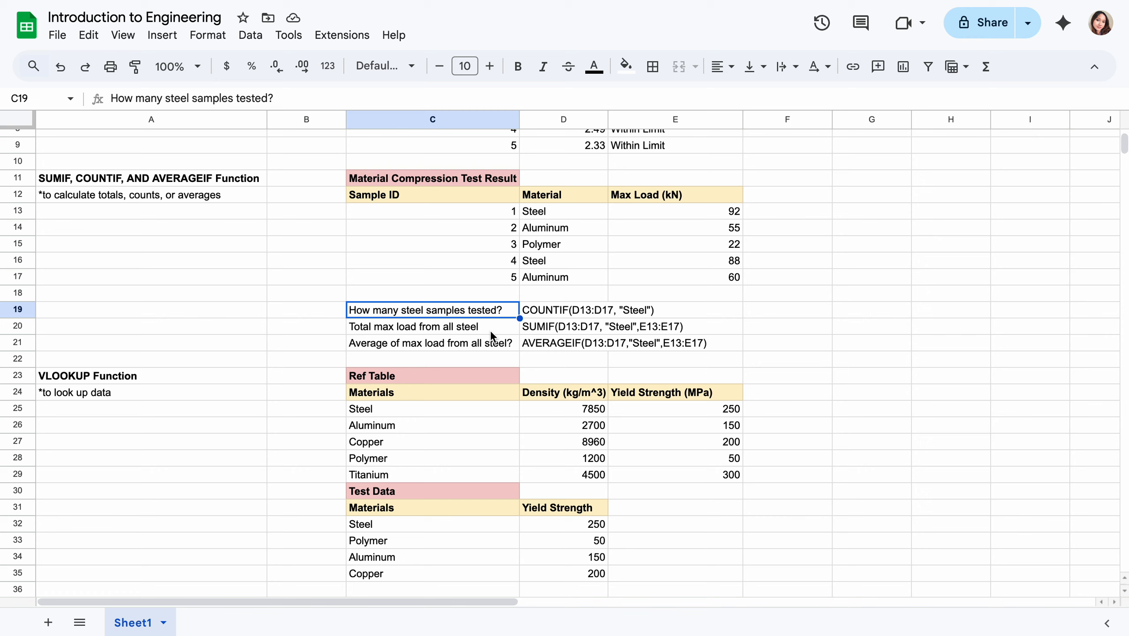
{"action": "left_click_drag", "start_coordinate": [568, 209], "coordinate": [569, 275]}
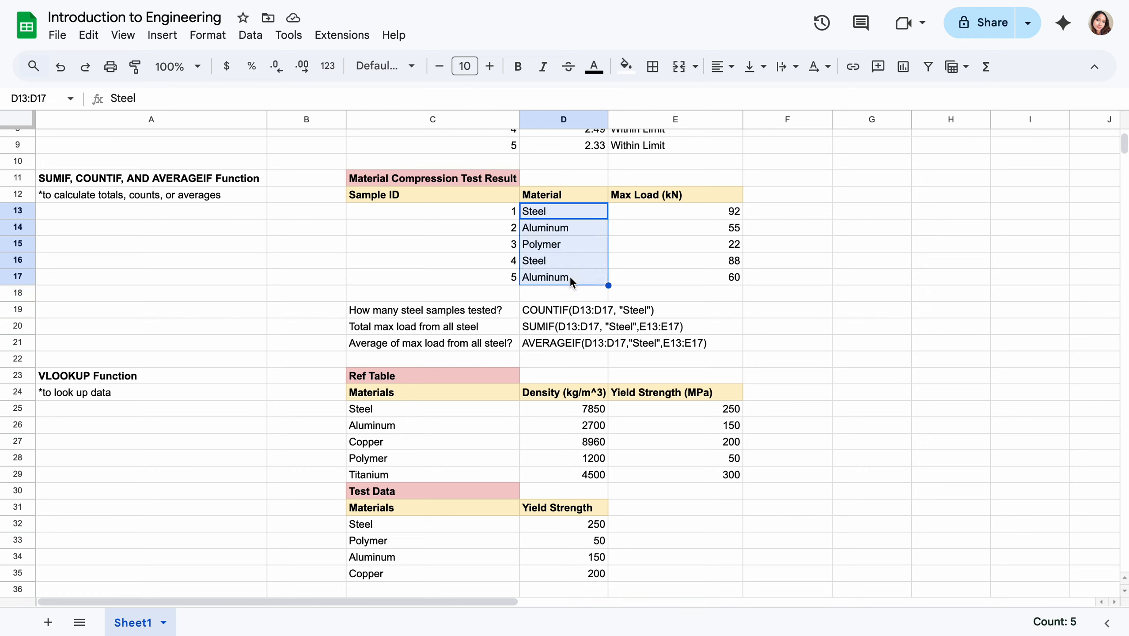
{"action": "left_click", "coordinate": [582, 312]}
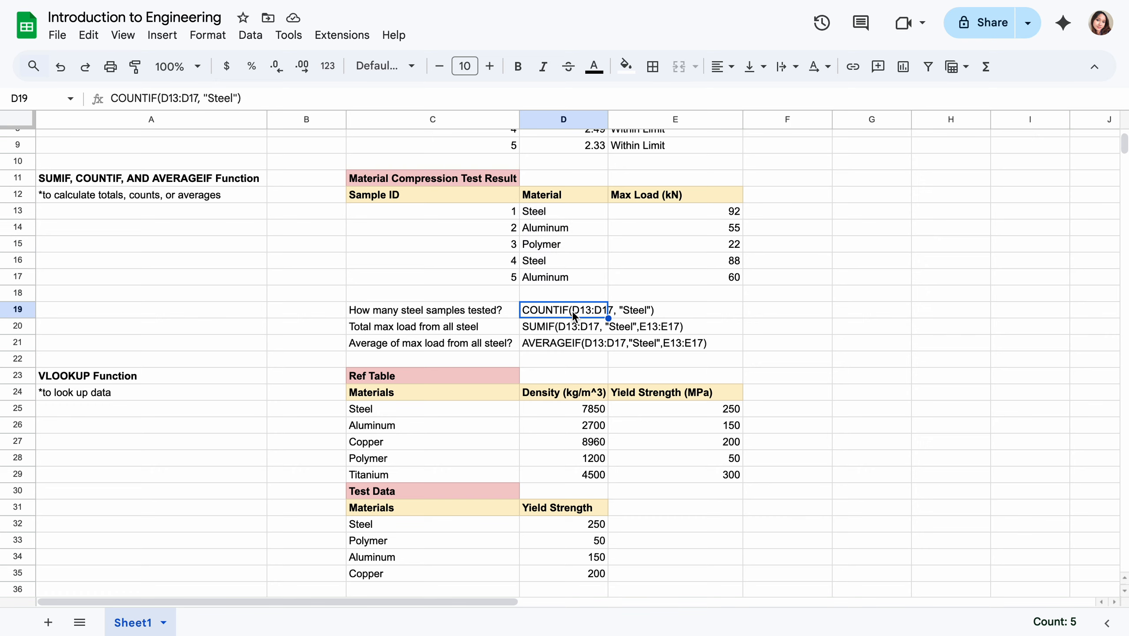
Convert the text in D19 into the working formula =COUNTIF(D13:D17, "Steel"), reviewing its range and criterion.
{"action": "double_click", "coordinate": [544, 313]}
{"action": "left_click", "coordinate": [523, 310]}
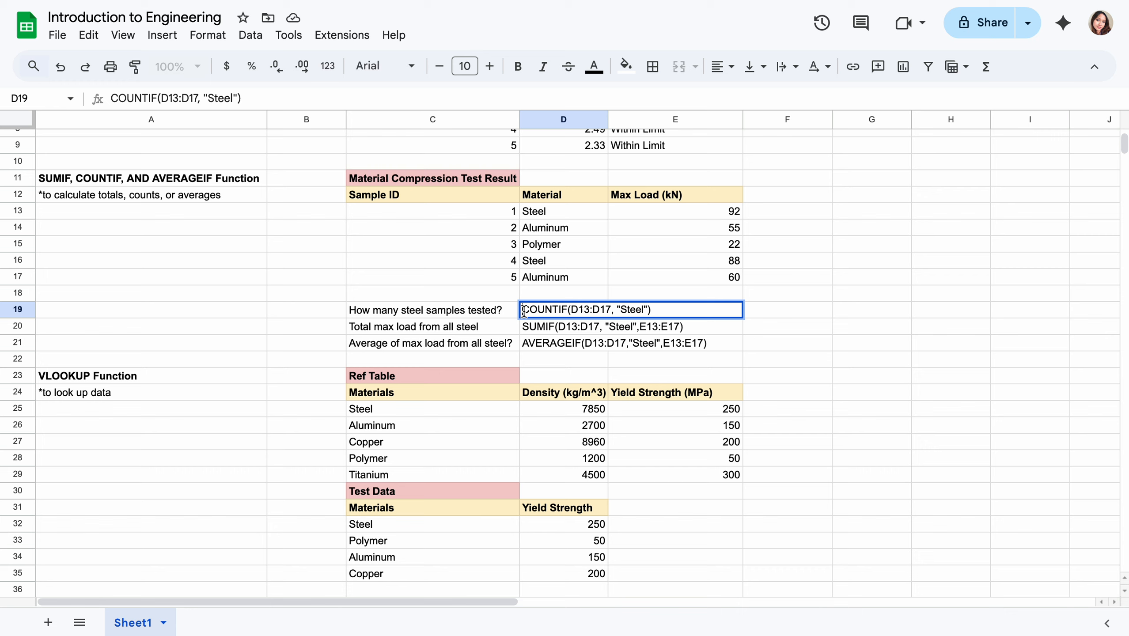
{"action": "type", "text": "="}
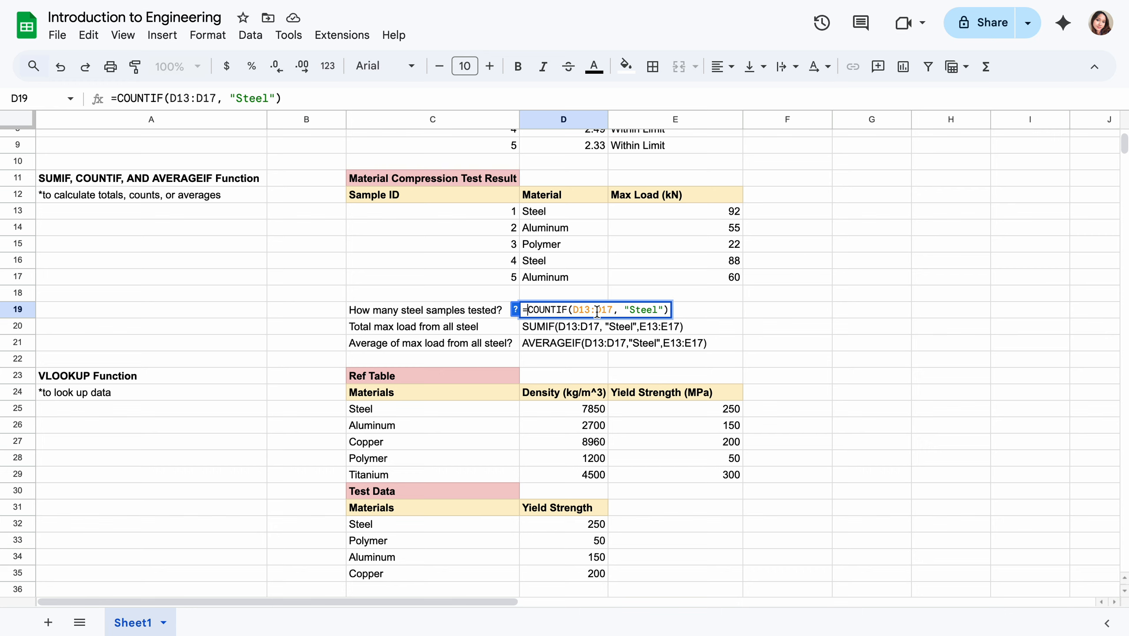
{"action": "left_click_drag", "start_coordinate": [574, 311], "coordinate": [608, 310]}
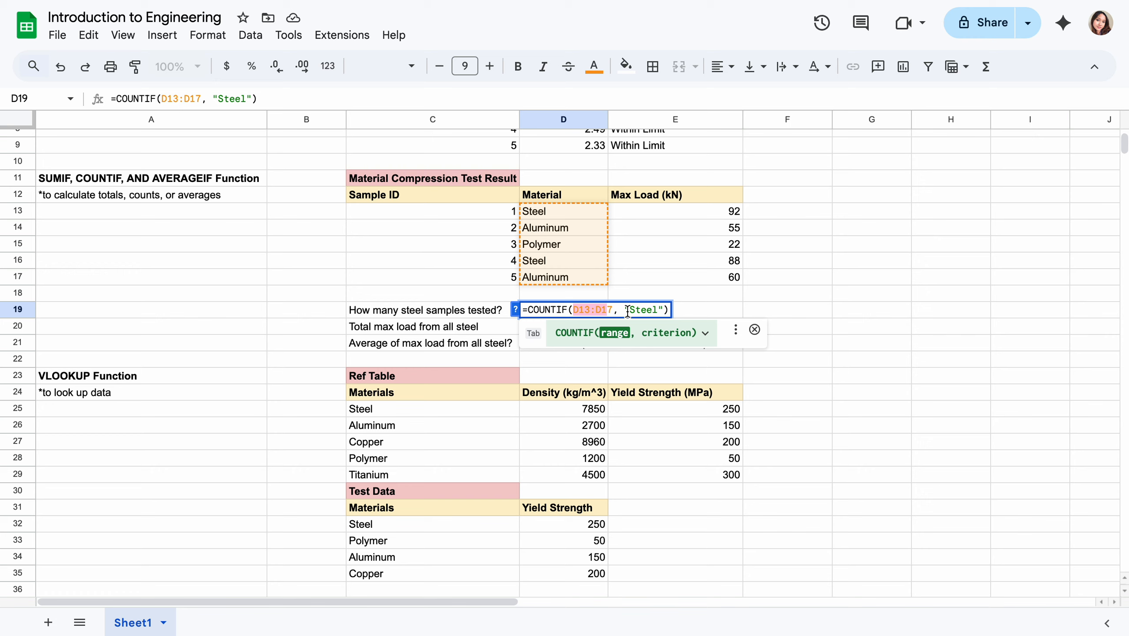
{"action": "left_click_drag", "start_coordinate": [628, 311], "coordinate": [657, 313]}
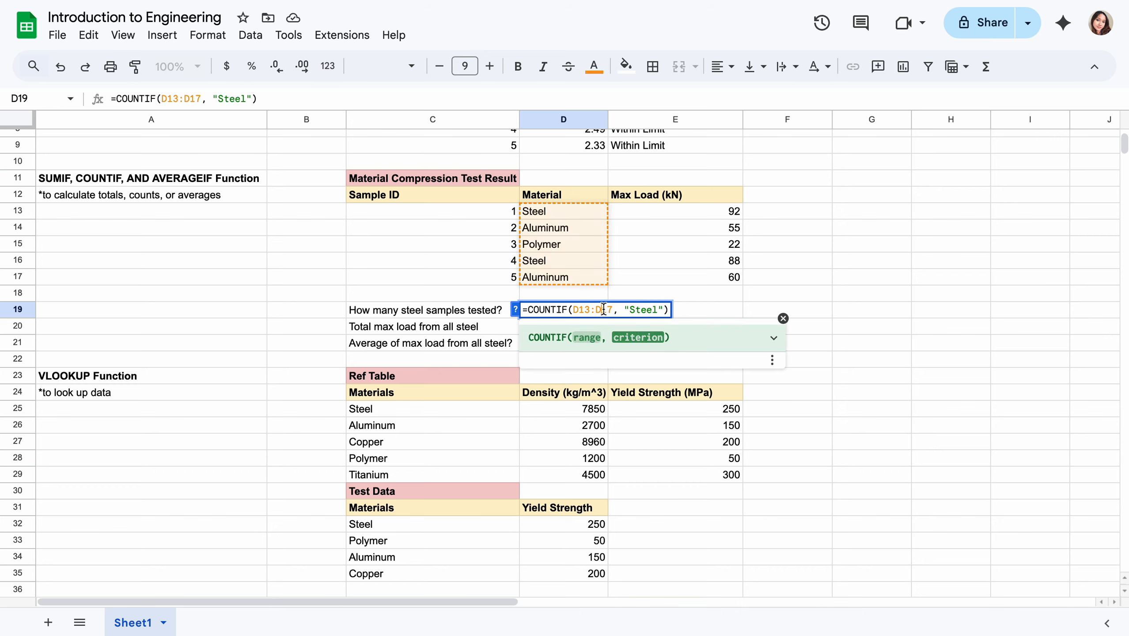
{"action": "left_click", "coordinate": [625, 312]}
{"action": "left_click", "coordinate": [659, 310]}
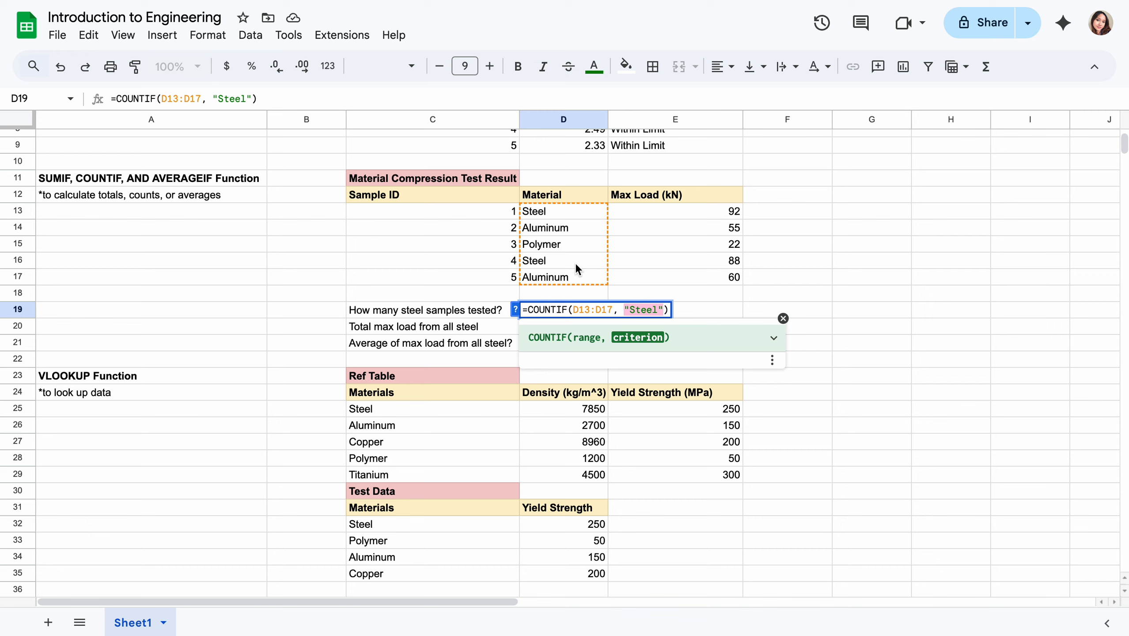
{"action": "left_click", "coordinate": [556, 310]}
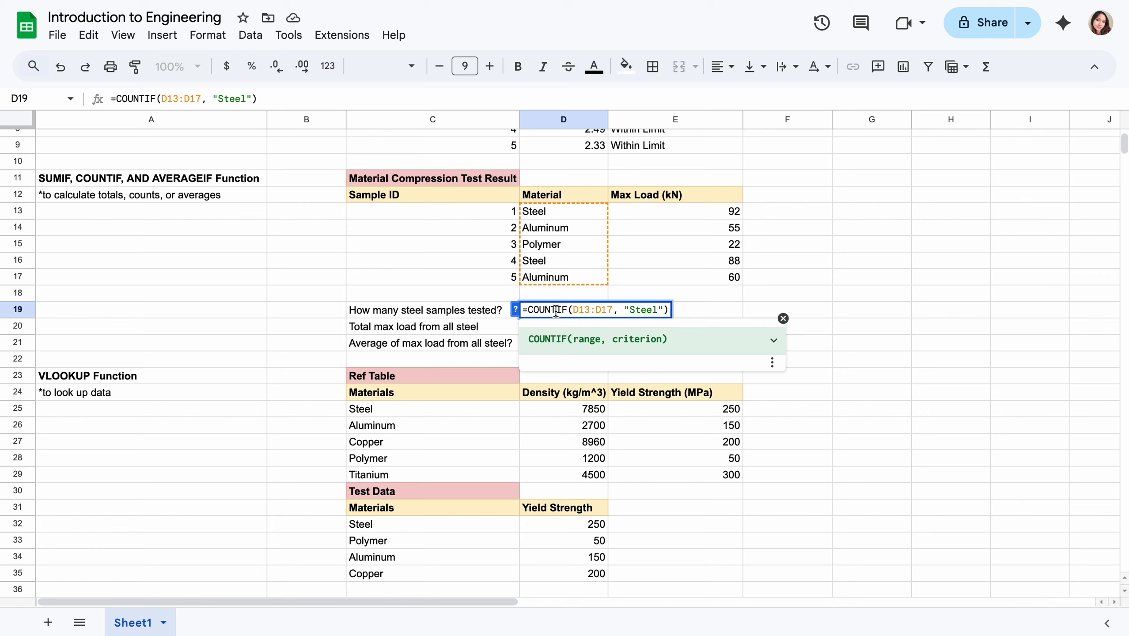
{"action": "key", "text": "Return"}
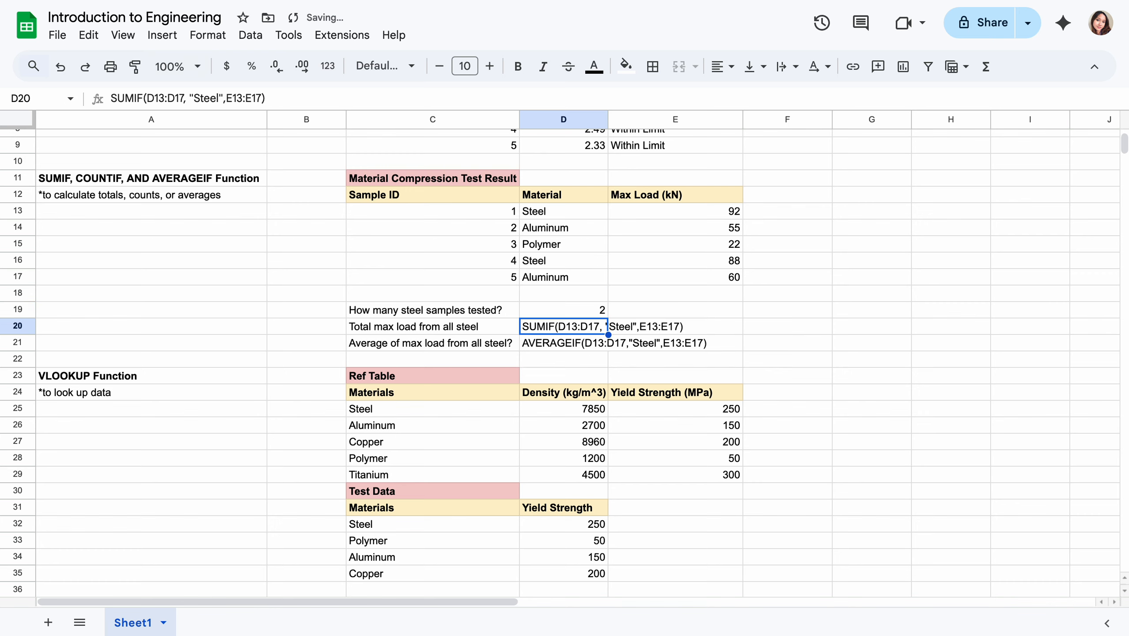
Check the steel count against the Steel entries in D13 and D16.
{"action": "left_click", "coordinate": [557, 209]}
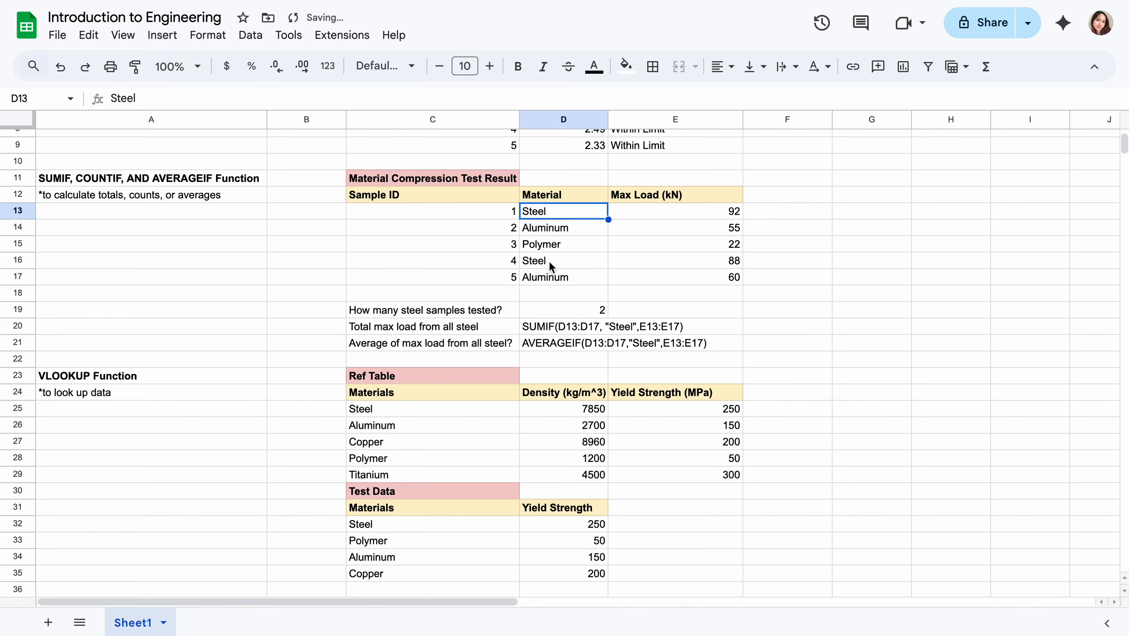
{"action": "left_click", "coordinate": [548, 260]}
{"action": "left_click", "coordinate": [544, 212]}
{"action": "left_click", "coordinate": [544, 261]}
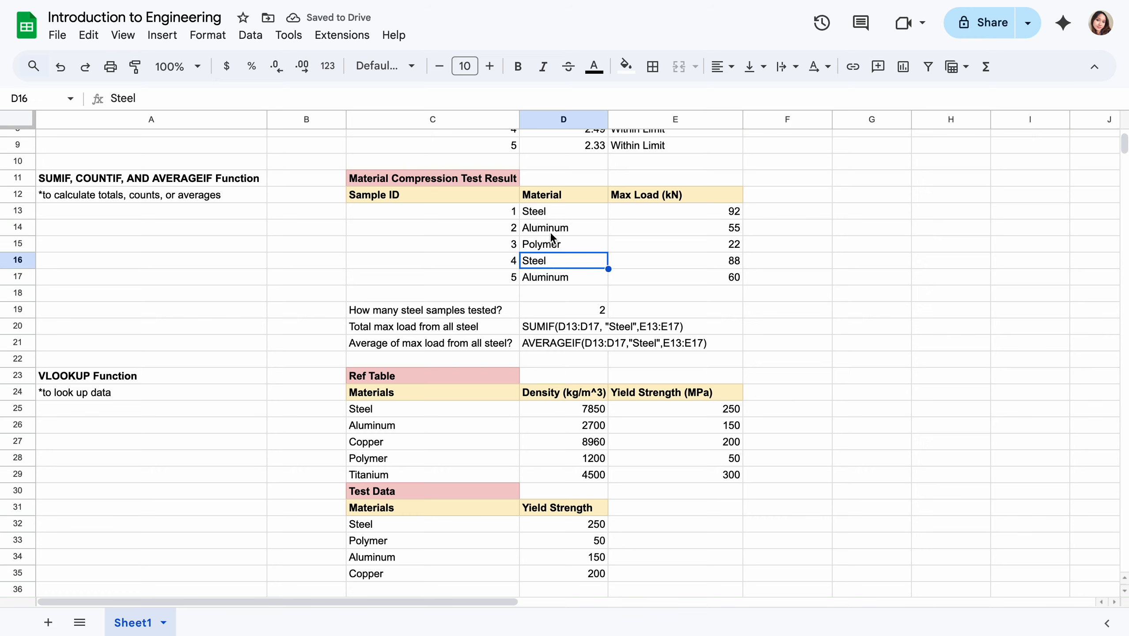
{"action": "left_click", "coordinate": [548, 215]}
{"action": "left_click", "coordinate": [550, 266]}
Convert the text in D20 into the working formula =SUMIF(D13:D17, "Steel",E13:E17), reviewing its arguments.
{"action": "left_click", "coordinate": [554, 331]}
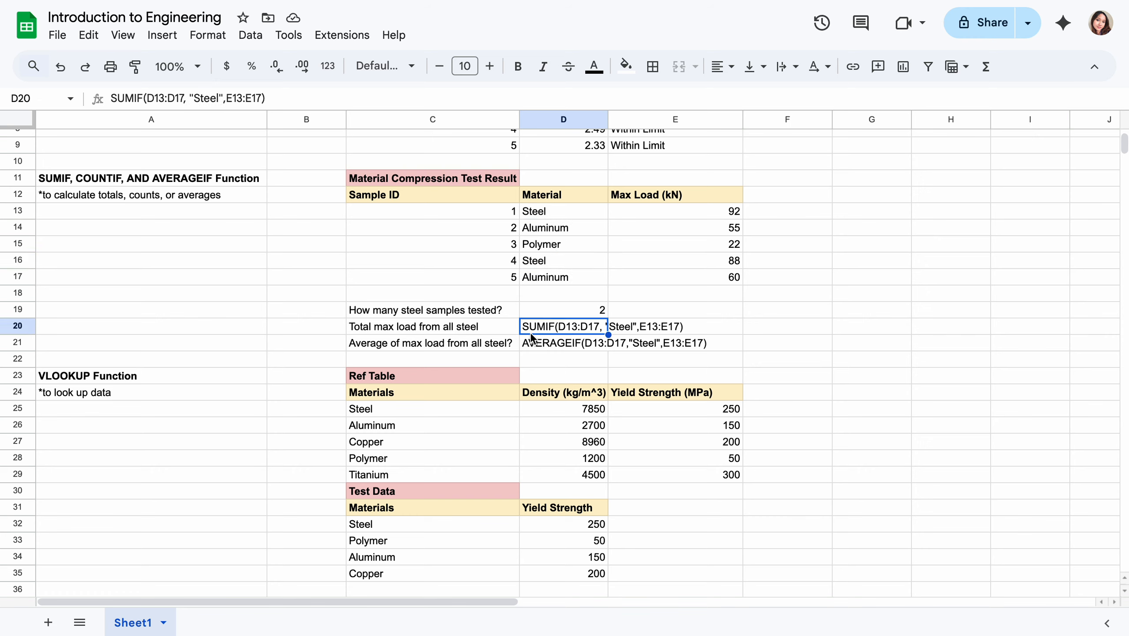
{"action": "left_click", "coordinate": [432, 326]}
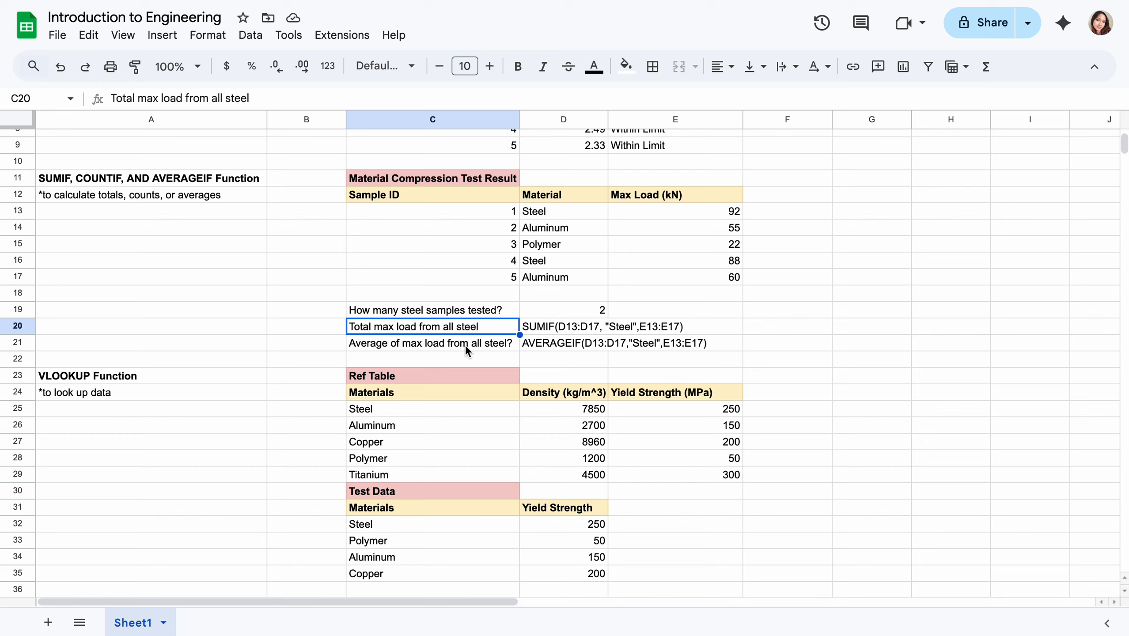
{"action": "double_click", "coordinate": [556, 330]}
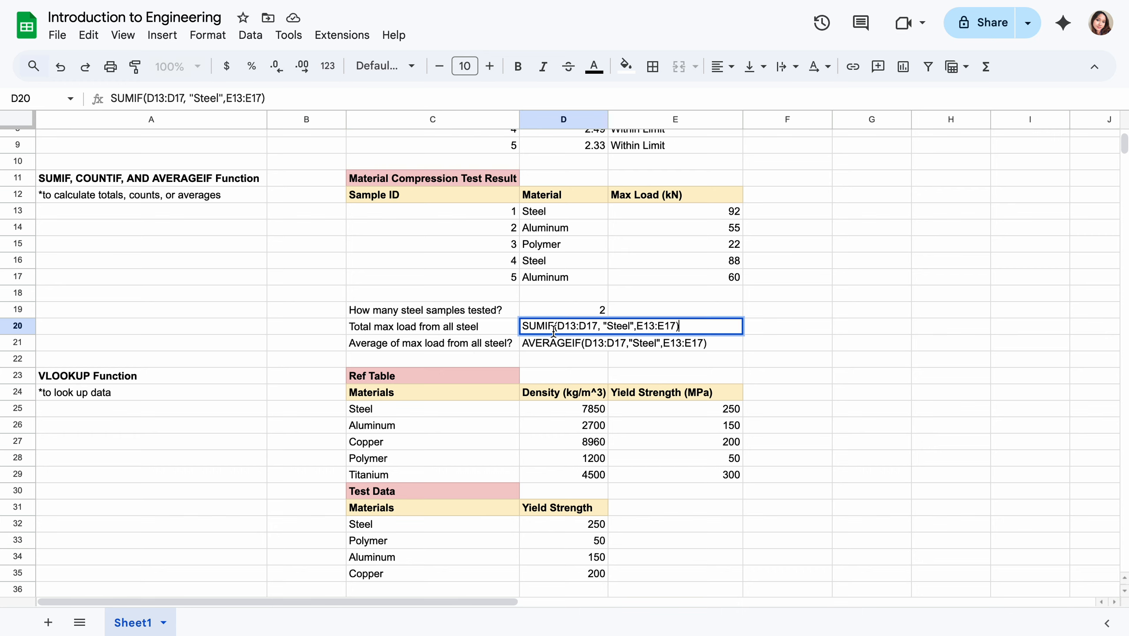
{"action": "left_click", "coordinate": [523, 328]}
{"action": "type", "text": "="}
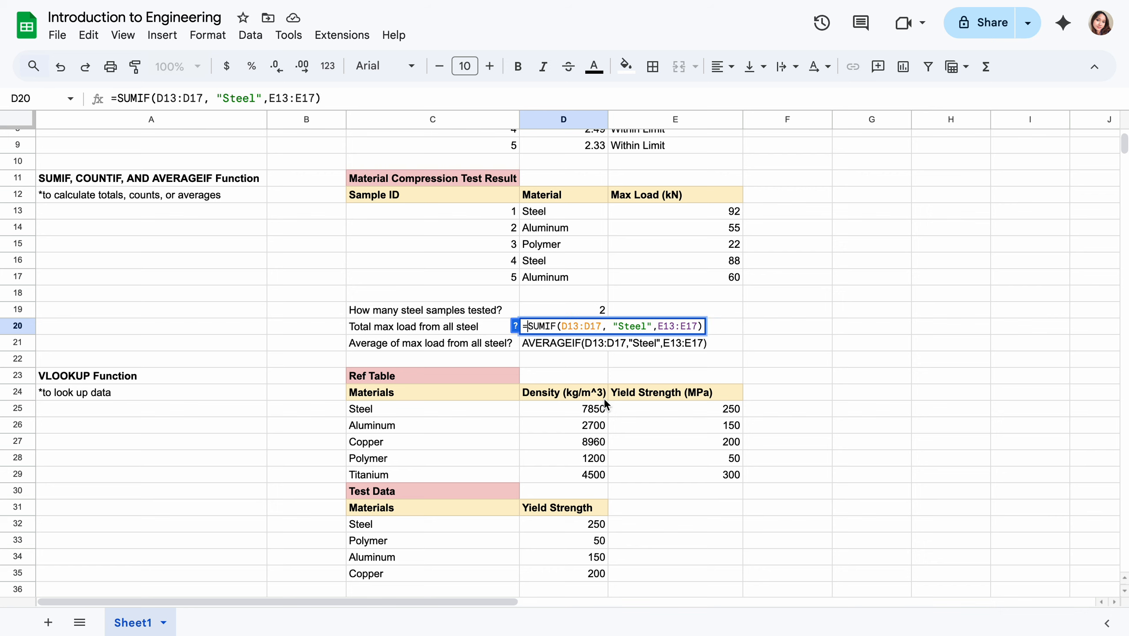
{"action": "left_click_drag", "start_coordinate": [563, 328], "coordinate": [596, 330]}
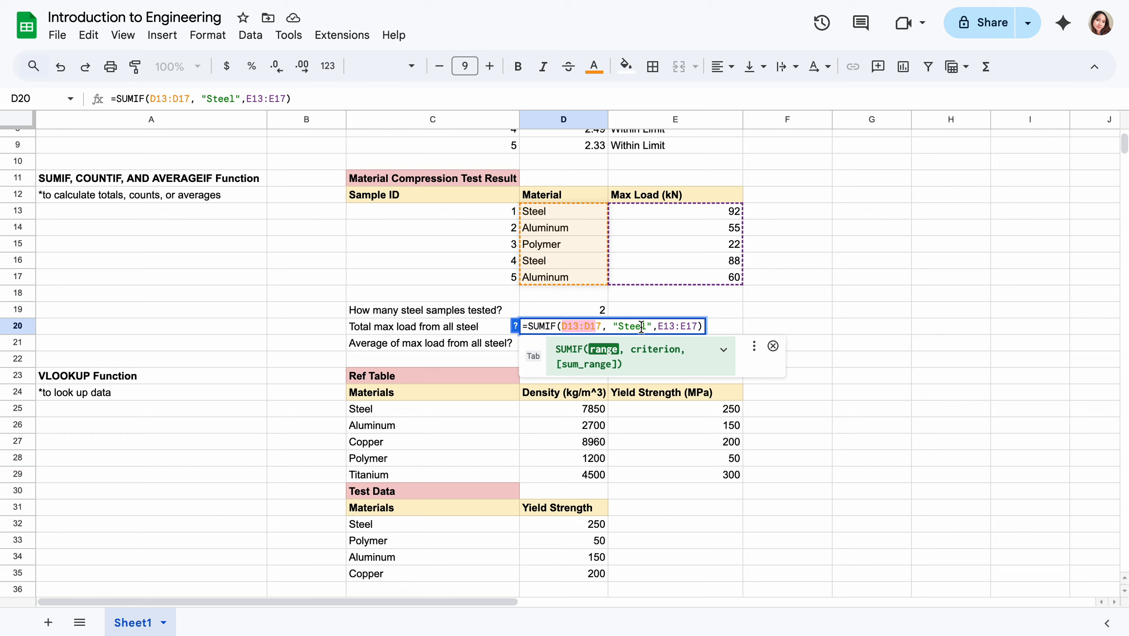
{"action": "left_click_drag", "start_coordinate": [619, 326], "coordinate": [696, 327]}
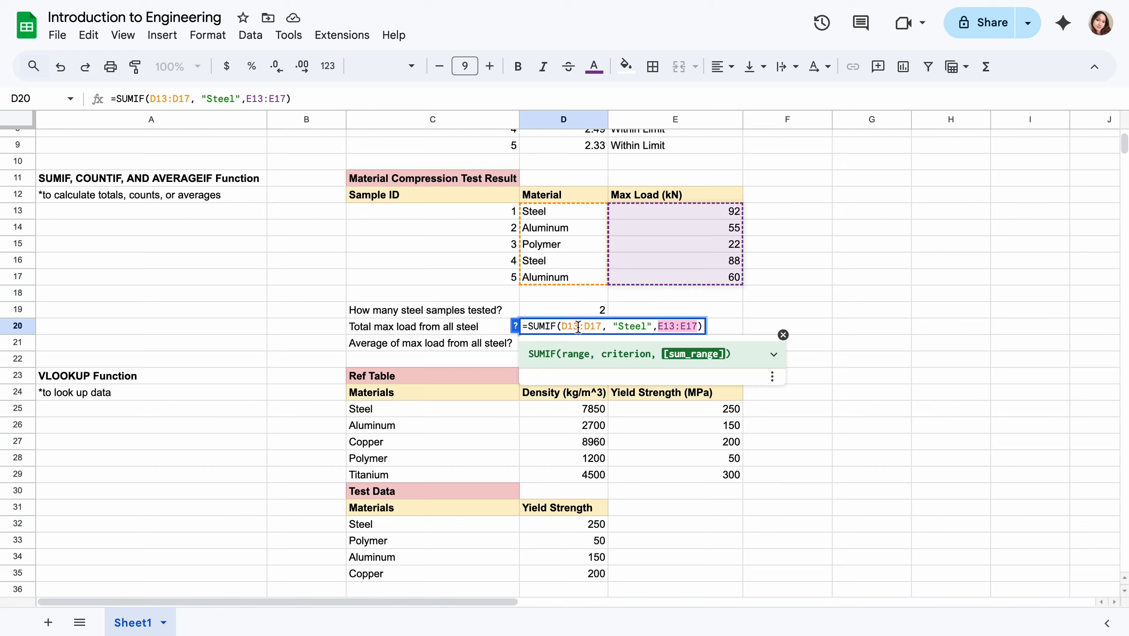
{"action": "key", "text": "Return"}
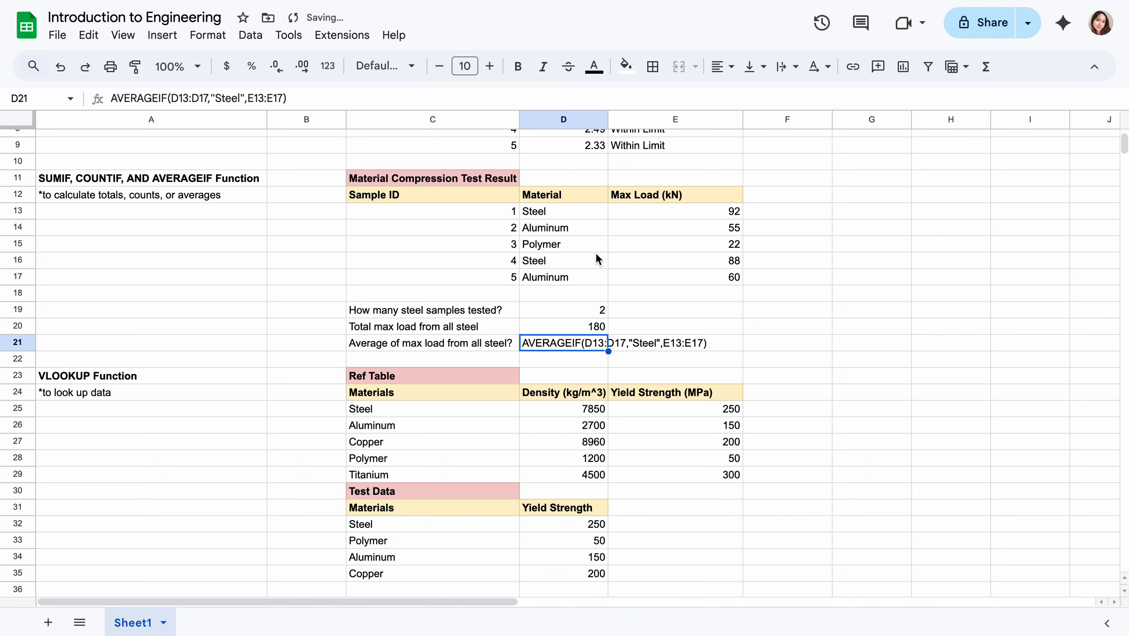
Check the steel total in D20 against the max loads of the two Steel samples in E13 and E16.
{"action": "left_click", "coordinate": [736, 214]}
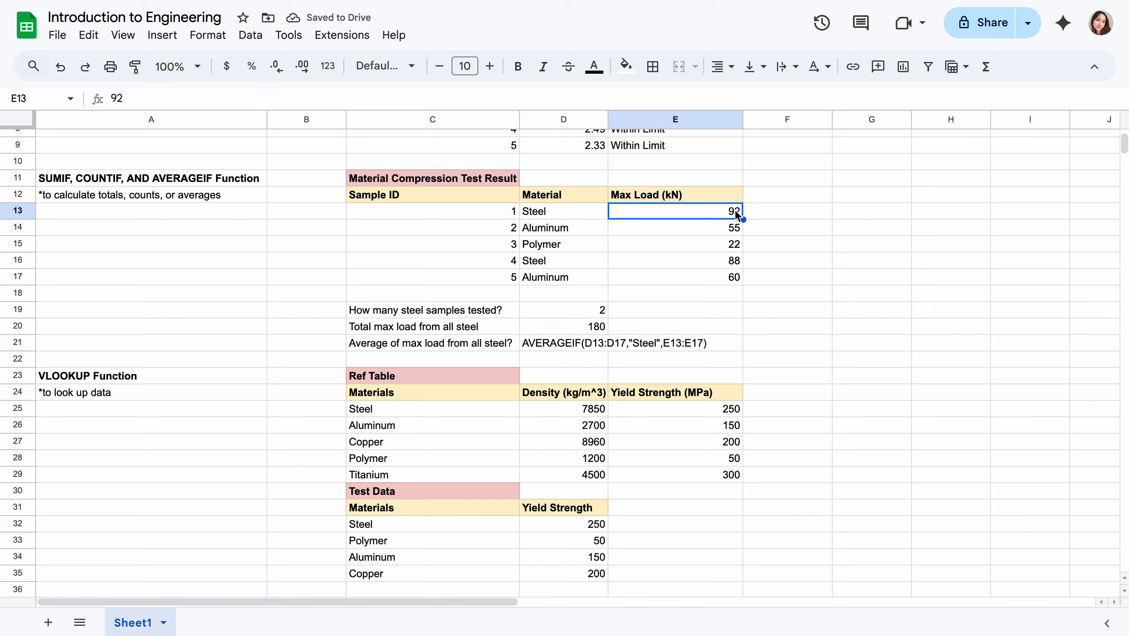
{"action": "left_click", "coordinate": [730, 264]}
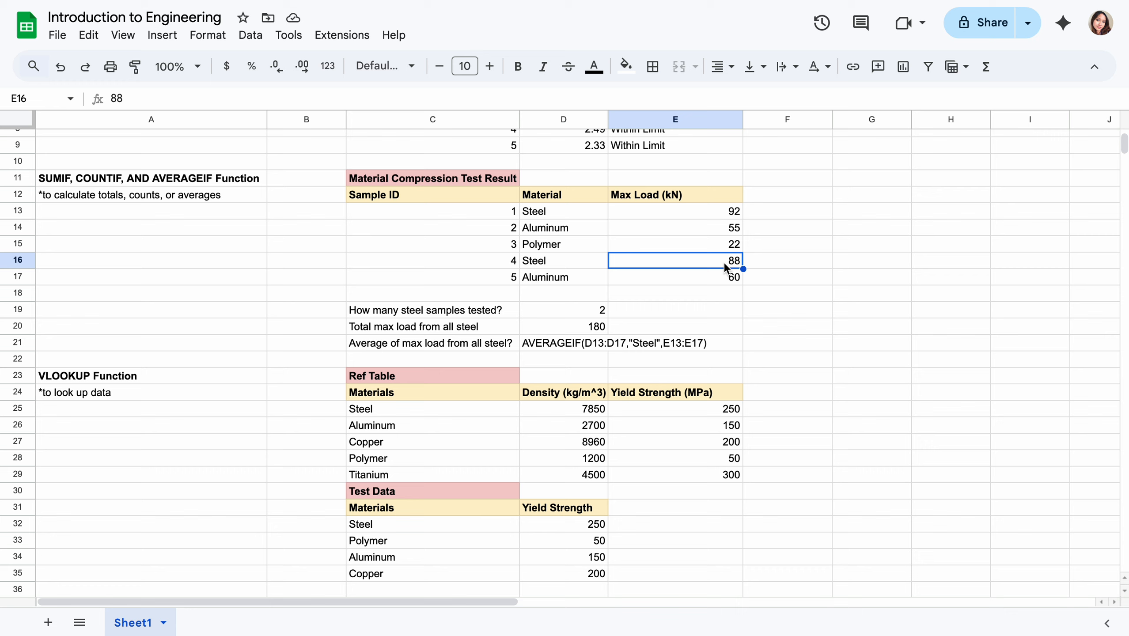
{"action": "left_click", "coordinate": [589, 323]}
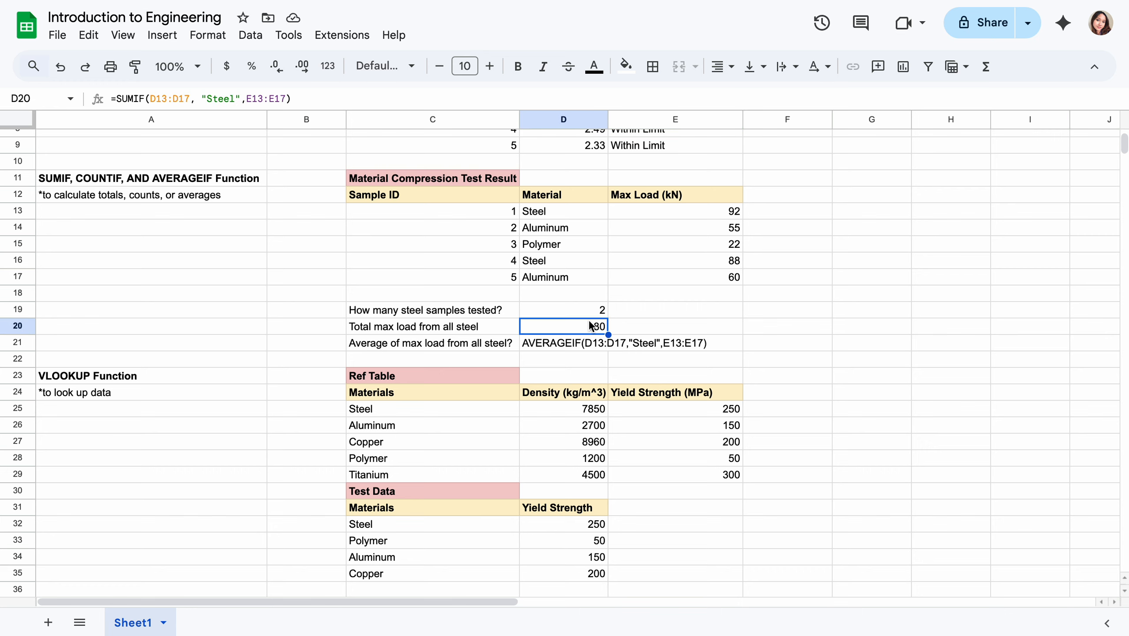
Convert the text in D21 into the working formula =AVERAGEIF(D13:D17,"Steel",E13:E17), reviewing its arguments and result.
{"action": "left_click", "coordinate": [445, 343]}
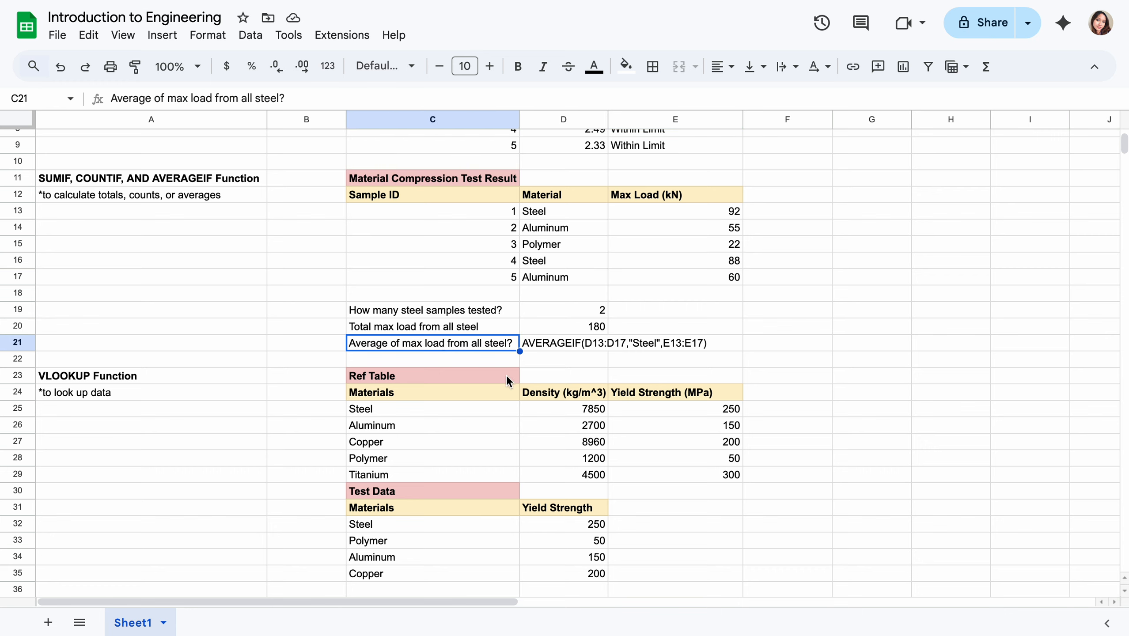
{"action": "double_click", "coordinate": [521, 348]}
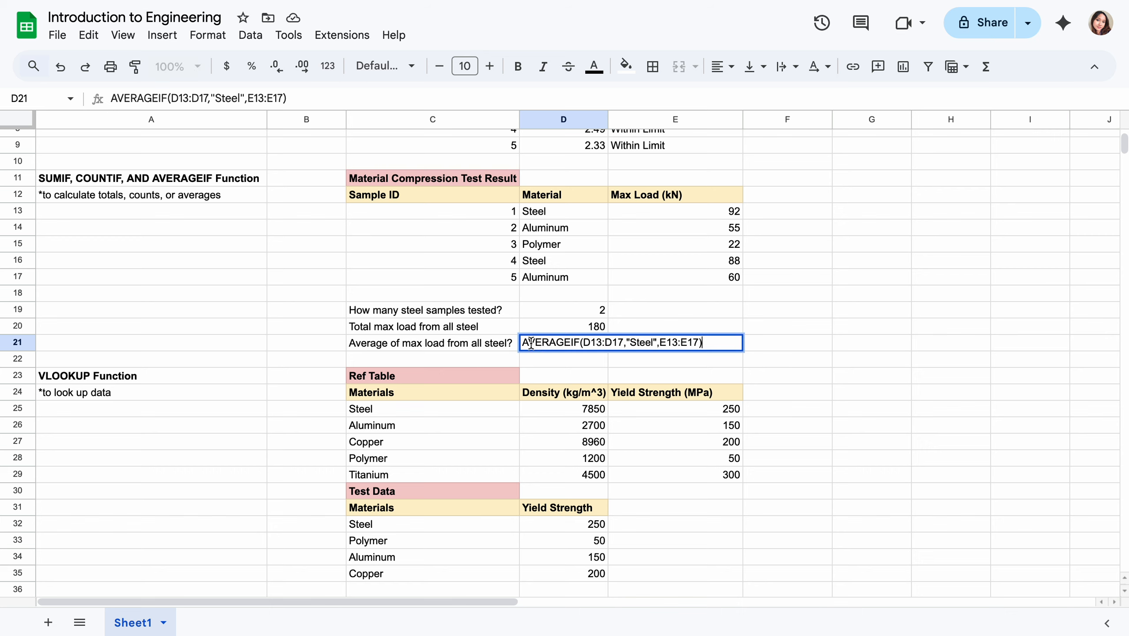
{"action": "left_click", "coordinate": [522, 347]}
{"action": "type", "text": "="}
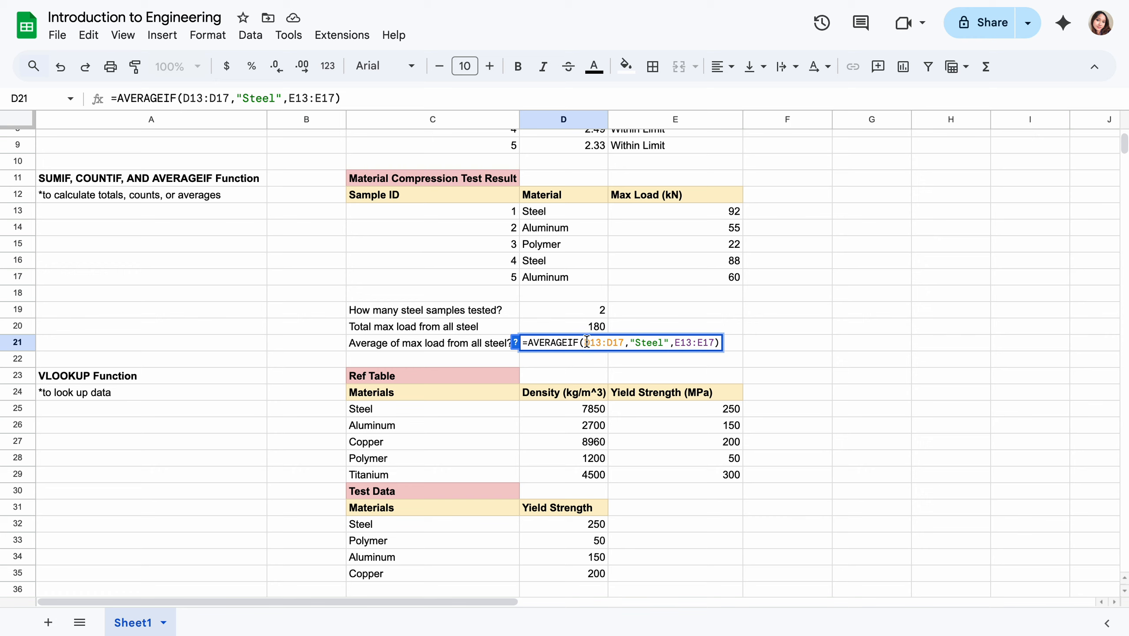
{"action": "left_click_drag", "start_coordinate": [584, 343], "coordinate": [627, 343]}
{"action": "left_click_drag", "start_coordinate": [692, 346], "coordinate": [714, 345]}
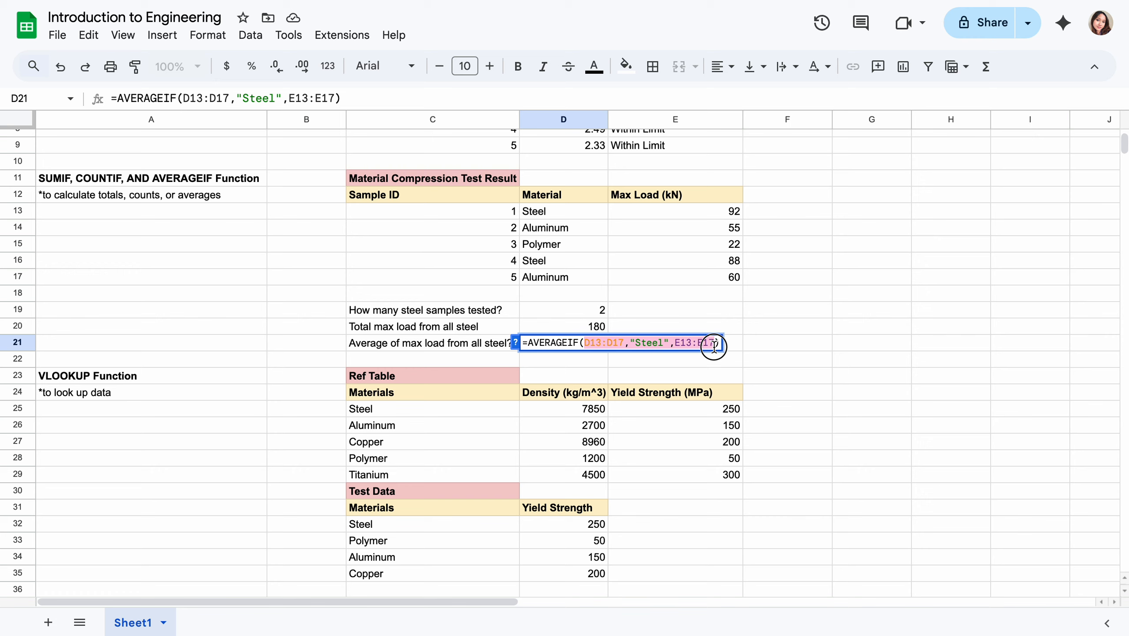
{"action": "left_click", "coordinate": [714, 346]}
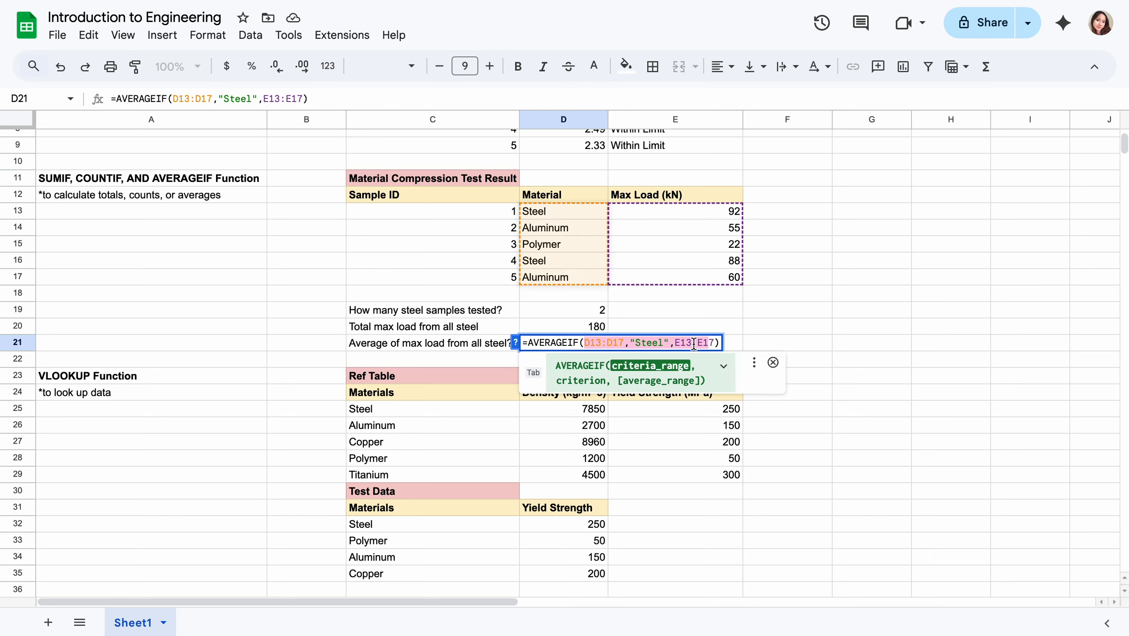
{"action": "left_click", "coordinate": [560, 342]}
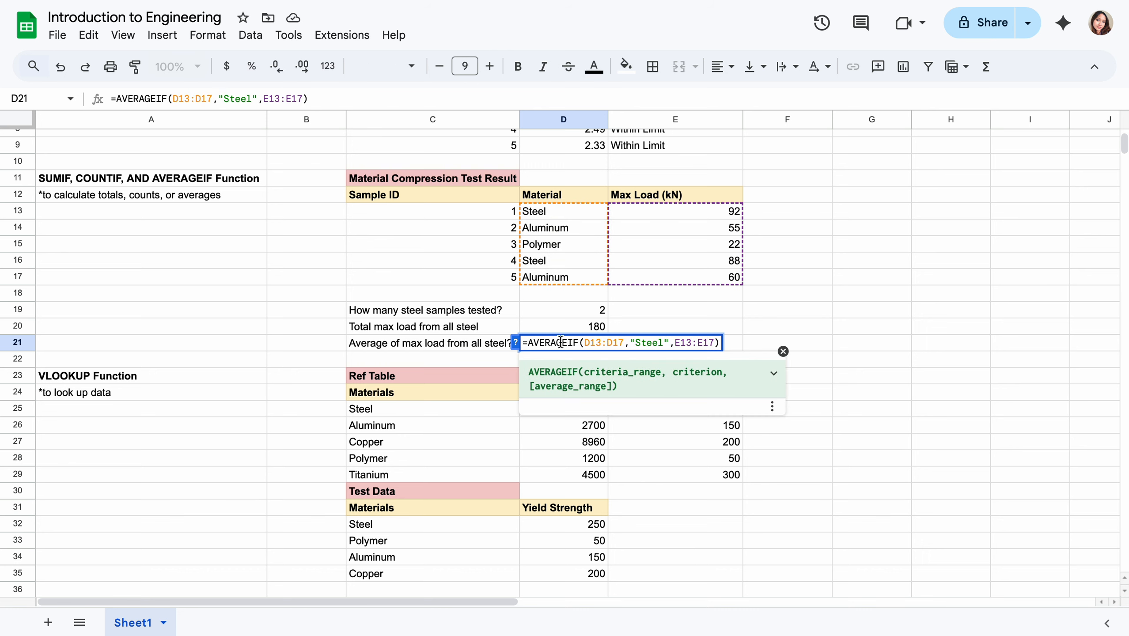
{"action": "key", "text": "Return"}
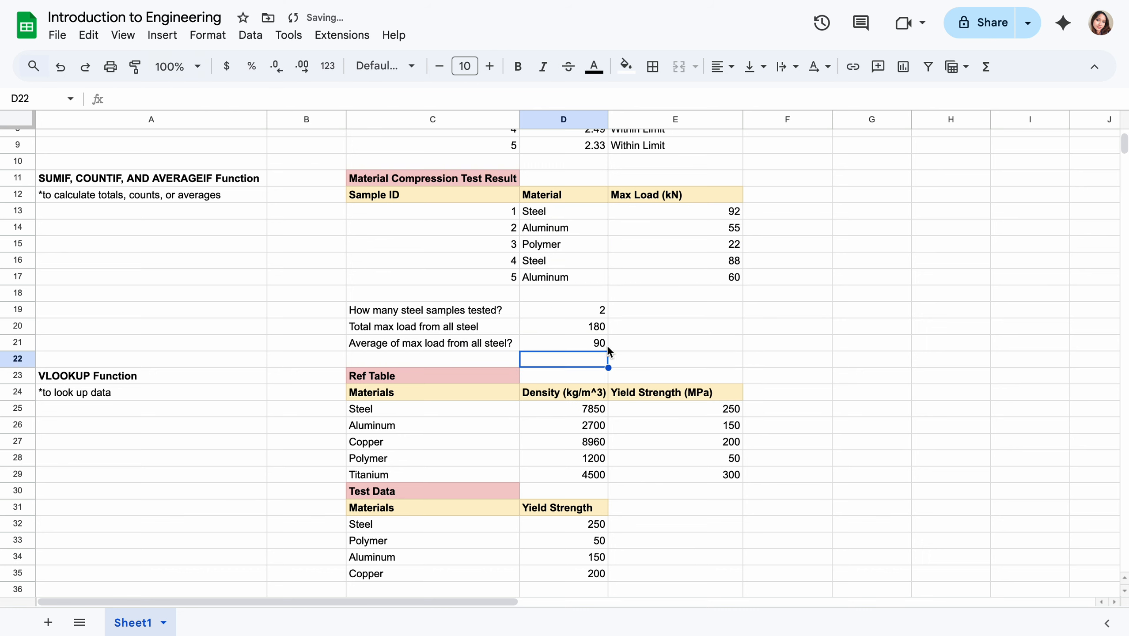
{"action": "left_click", "coordinate": [590, 341]}
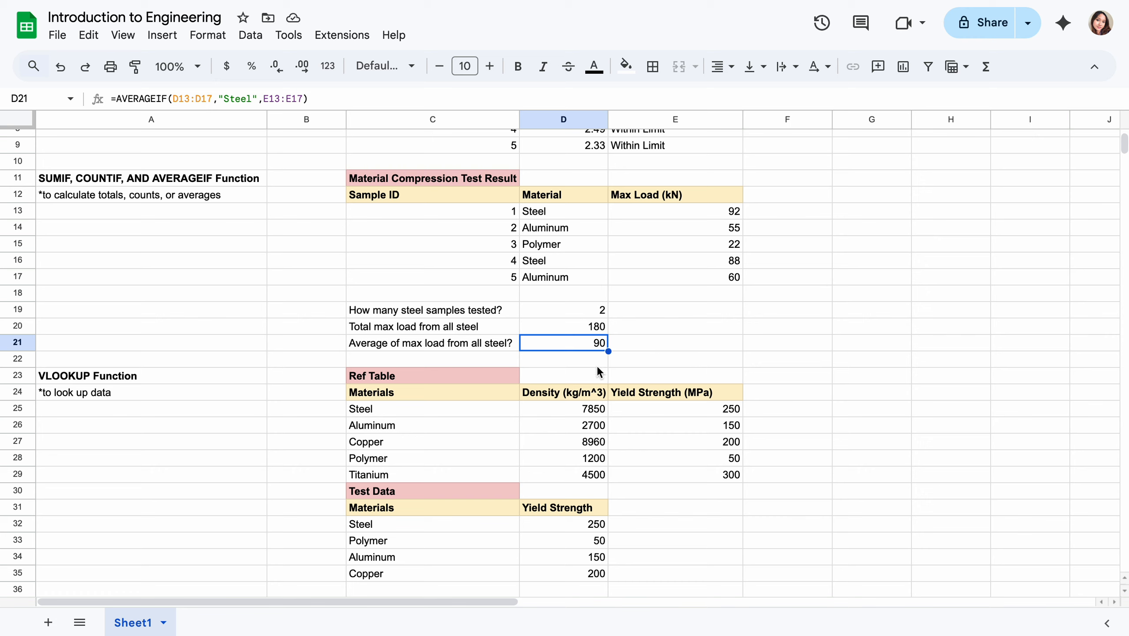
{"action": "left_click", "coordinate": [635, 349]}
{"action": "left_click", "coordinate": [590, 341]}
Examine the VLOOKUP Function section, covering the Ref Table in C23:E29 and the Test Data table with its Materials and Yield Strength columns.
{"action": "scroll", "coordinate": [586, 399], "scroll_direction": "down", "scroll_amount": 6}
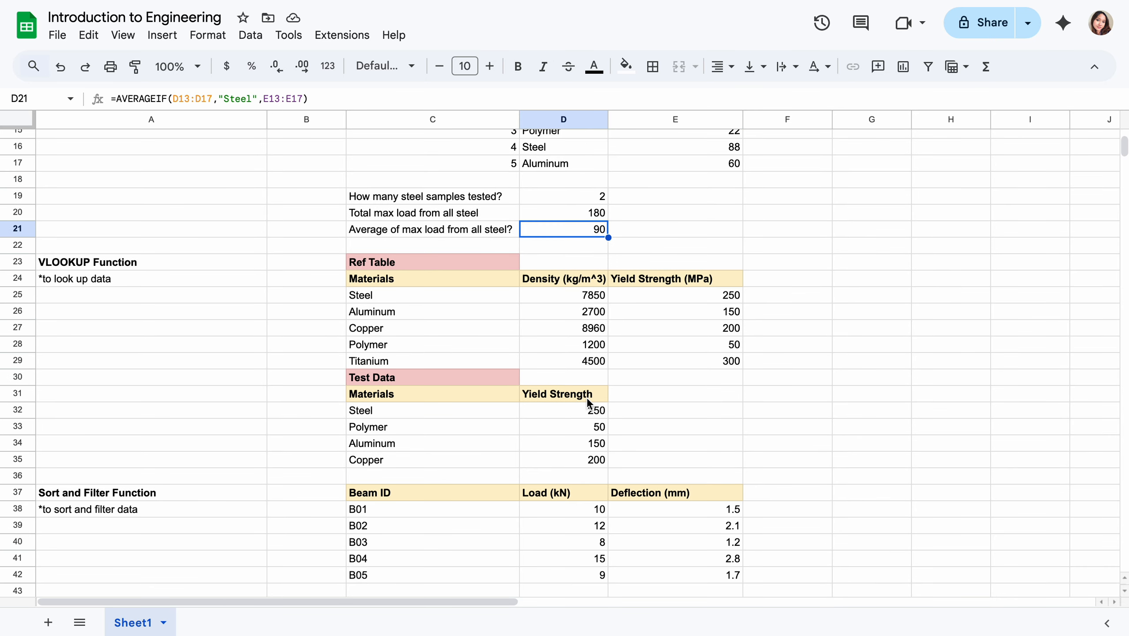
{"action": "scroll", "coordinate": [587, 399], "scroll_direction": "up", "scroll_amount": 2}
{"action": "scroll", "coordinate": [587, 403], "scroll_direction": "up", "scroll_amount": 2}
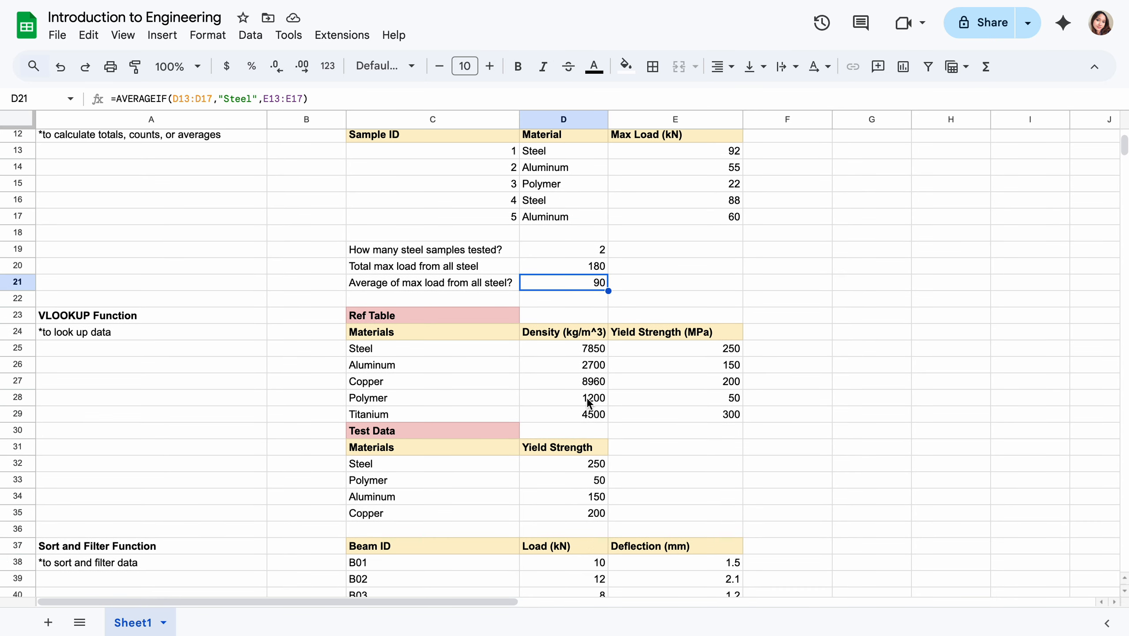
{"action": "scroll", "coordinate": [588, 403], "scroll_direction": "down", "scroll_amount": 3}
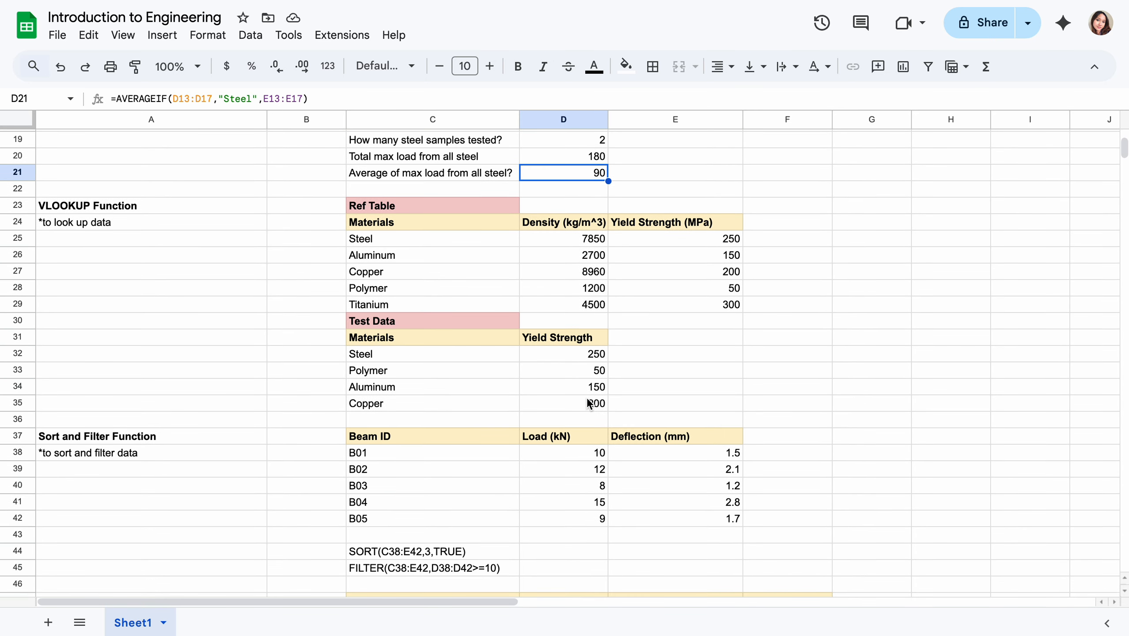
{"action": "scroll", "coordinate": [588, 403], "scroll_direction": "down", "scroll_amount": 2}
{"action": "scroll", "coordinate": [592, 403], "scroll_direction": "up", "scroll_amount": 1}
{"action": "left_click", "coordinate": [123, 176]}
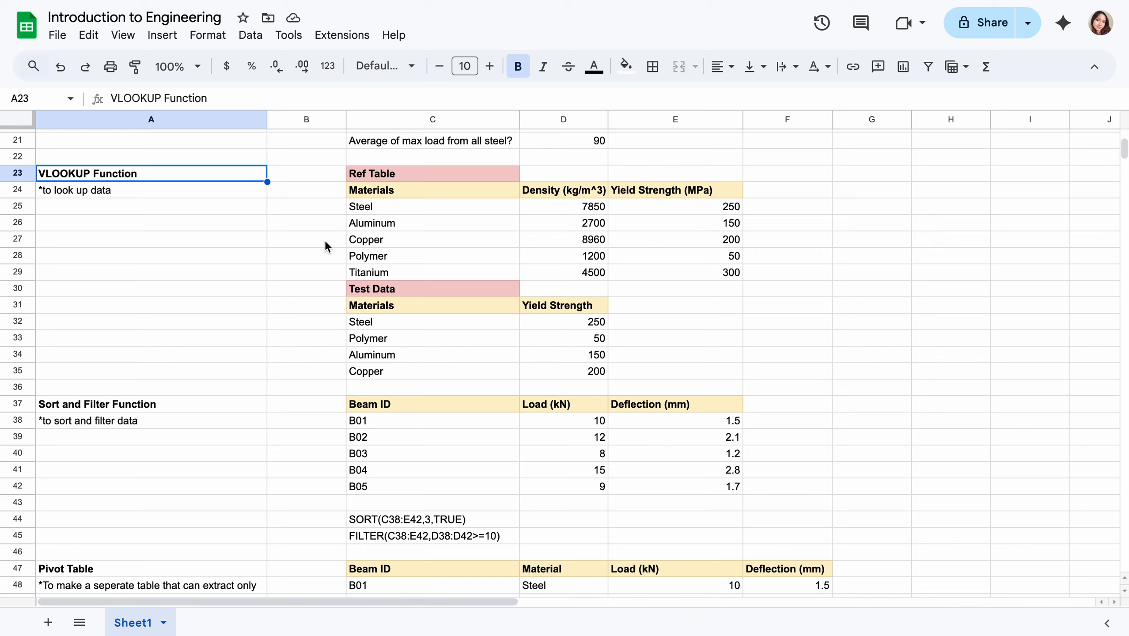
{"action": "left_click_drag", "start_coordinate": [366, 173], "coordinate": [663, 272]}
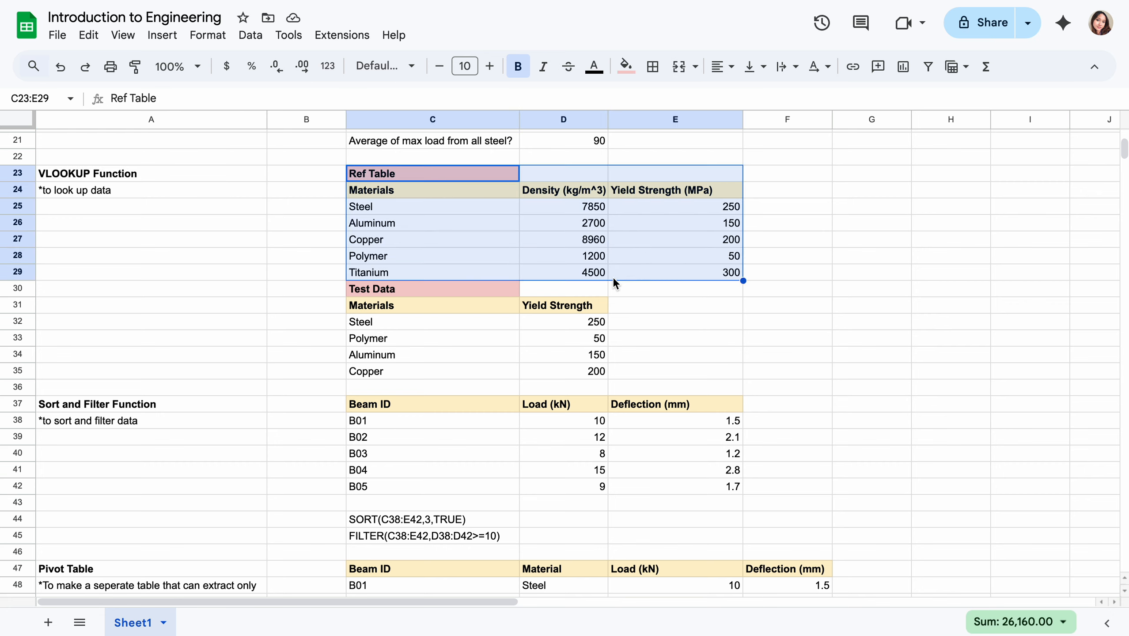
{"action": "left_click_drag", "start_coordinate": [461, 288], "coordinate": [553, 360]}
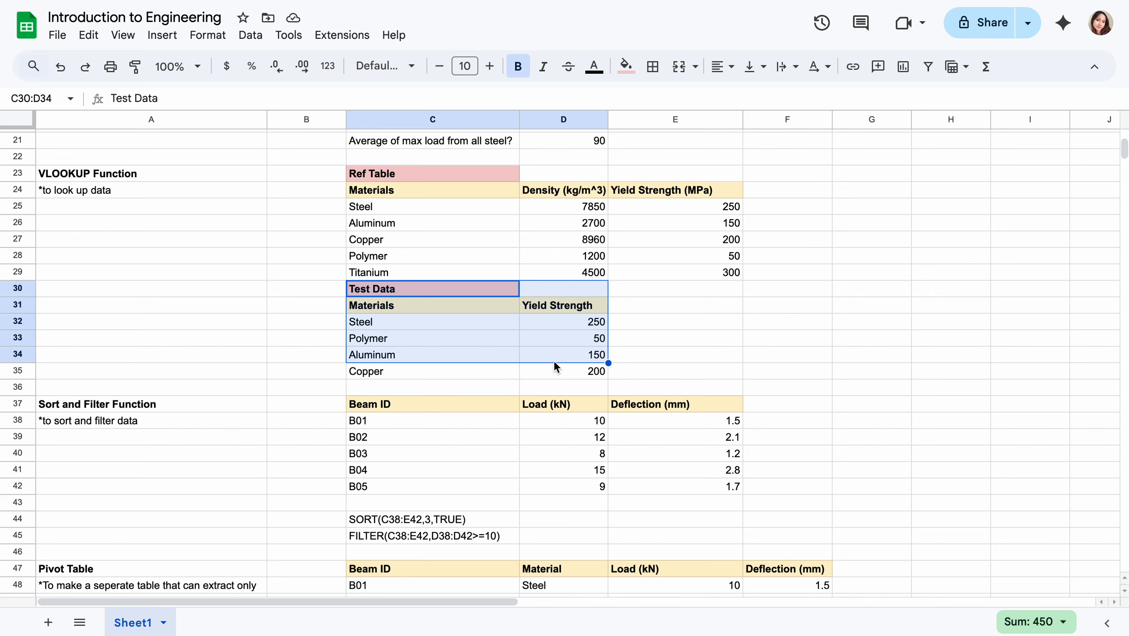
{"action": "left_click", "coordinate": [653, 339]}
{"action": "left_click", "coordinate": [550, 307]}
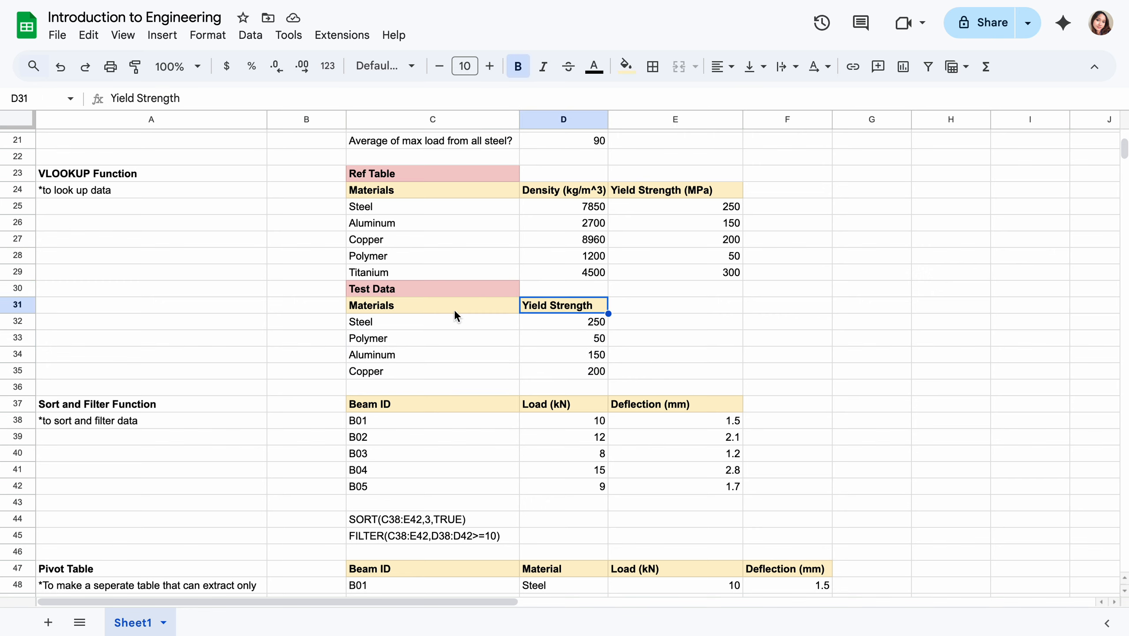
{"action": "left_click", "coordinate": [463, 310]}
{"action": "left_click", "coordinate": [550, 310]}
Clear the yield strength cells D33, D34 and D35 for Polymer, Aluminum and Copper in the Test Data table.
{"action": "left_click", "coordinate": [574, 338]}
{"action": "key", "text": "Delete"}
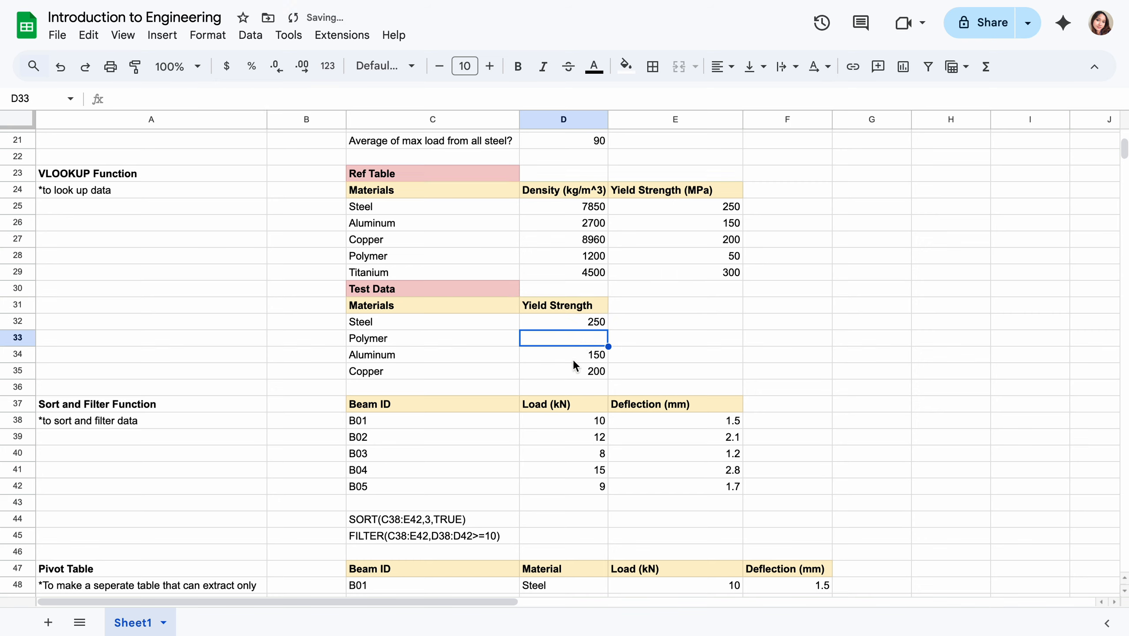
{"action": "left_click", "coordinate": [574, 357]}
{"action": "key", "text": "Delete"}
{"action": "left_click", "coordinate": [576, 372]}
{"action": "key", "text": "Delete"}
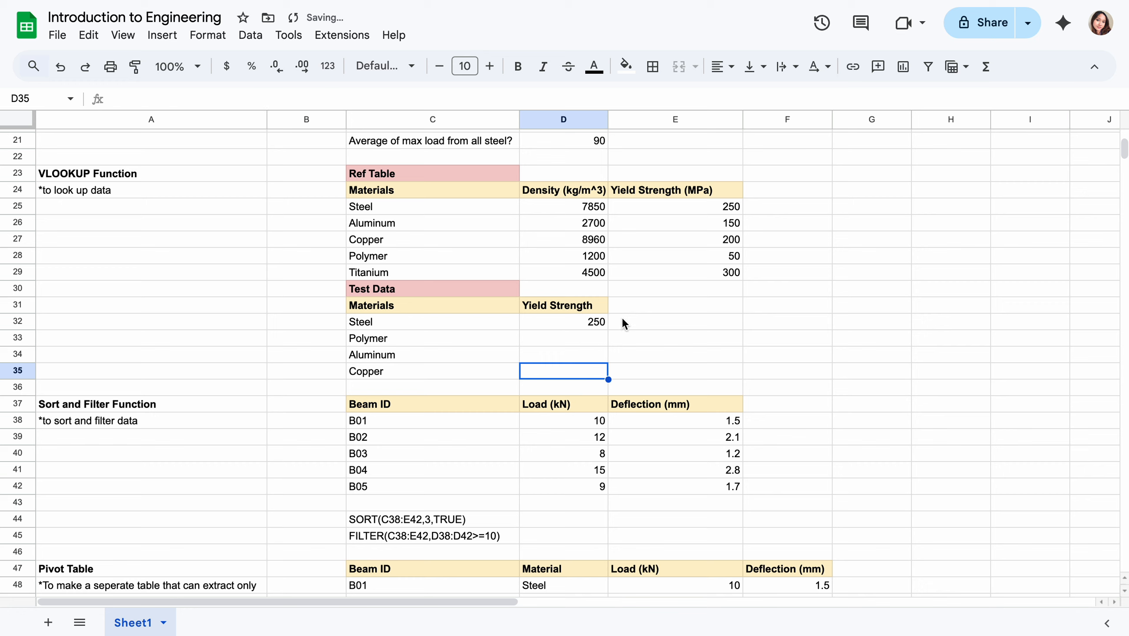
Review the search key, range and index of the VLOOKUP formula in D32, and compare its result with steel's yield strength in E25.
{"action": "left_click", "coordinate": [583, 322]}
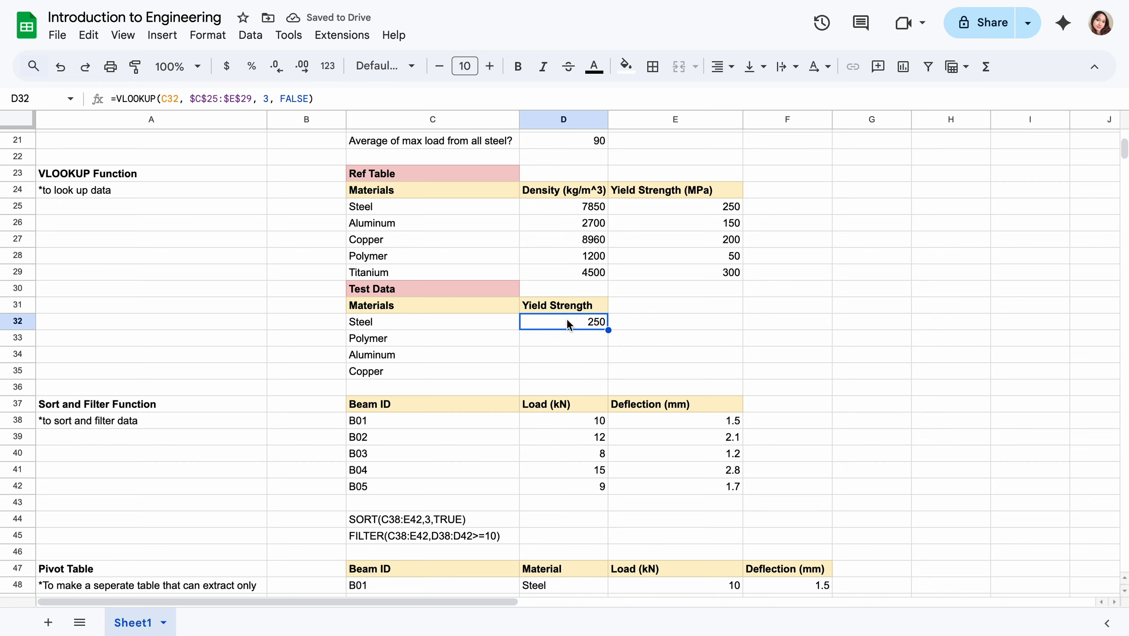
{"action": "double_click", "coordinate": [569, 324]}
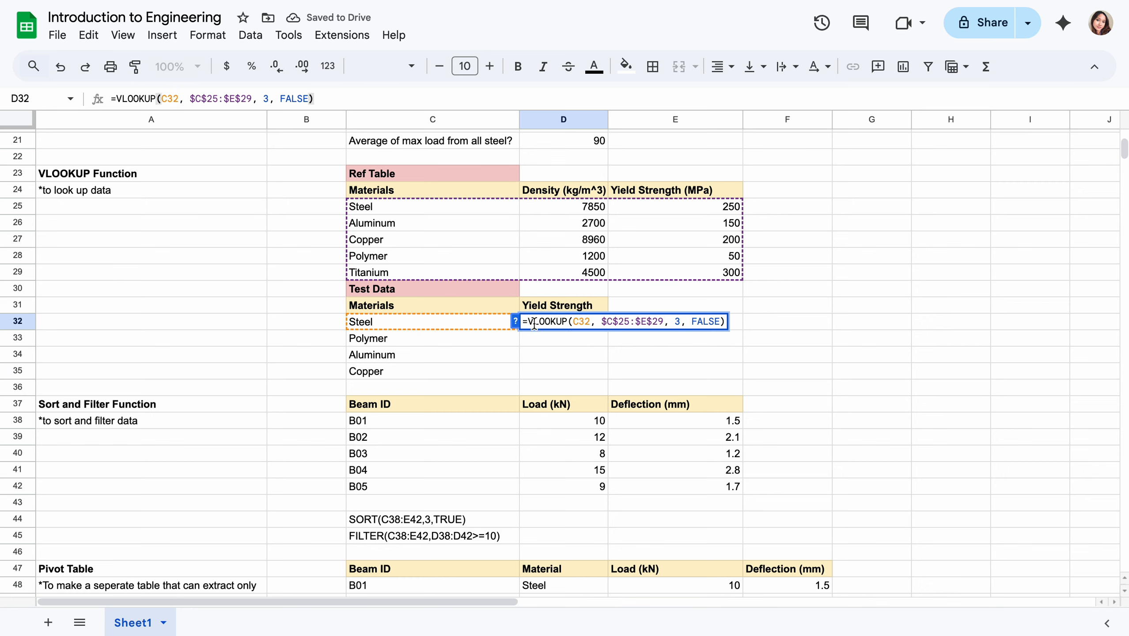
{"action": "left_click_drag", "start_coordinate": [528, 323], "coordinate": [605, 325]}
{"action": "left_click", "coordinate": [592, 327]}
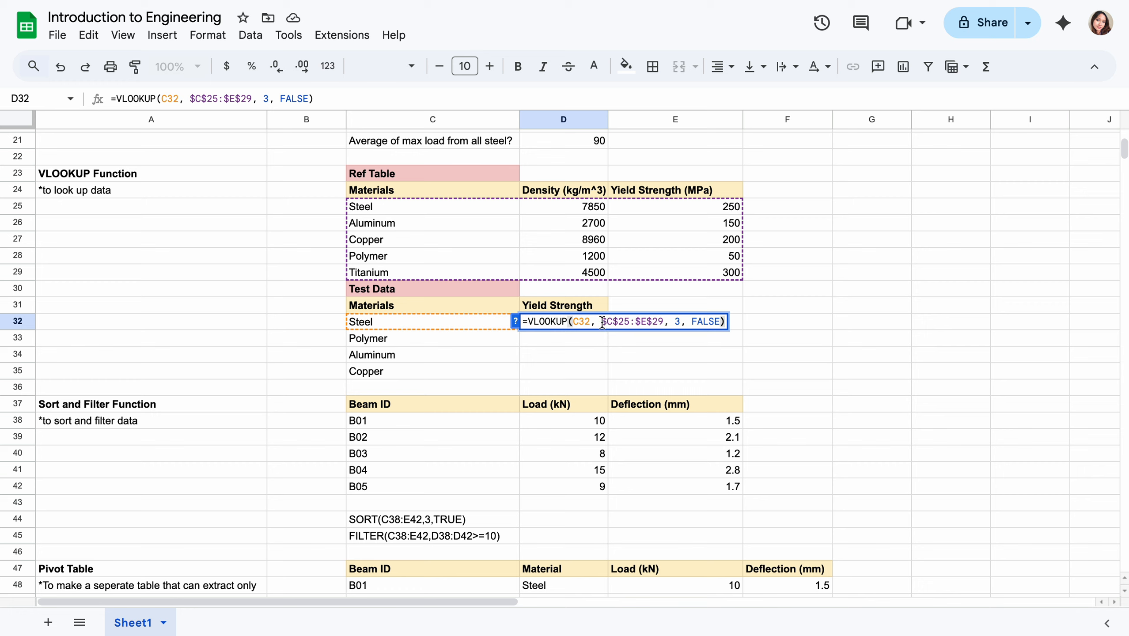
{"action": "left_click_drag", "start_coordinate": [602, 321], "coordinate": [663, 325]}
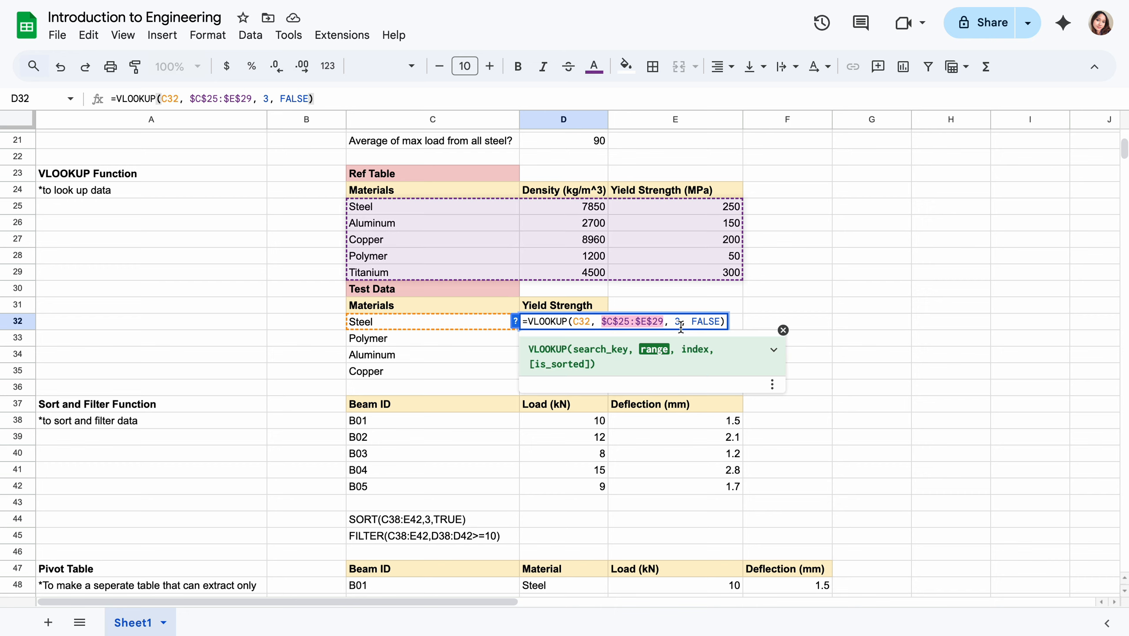
{"action": "left_click", "coordinate": [676, 322]}
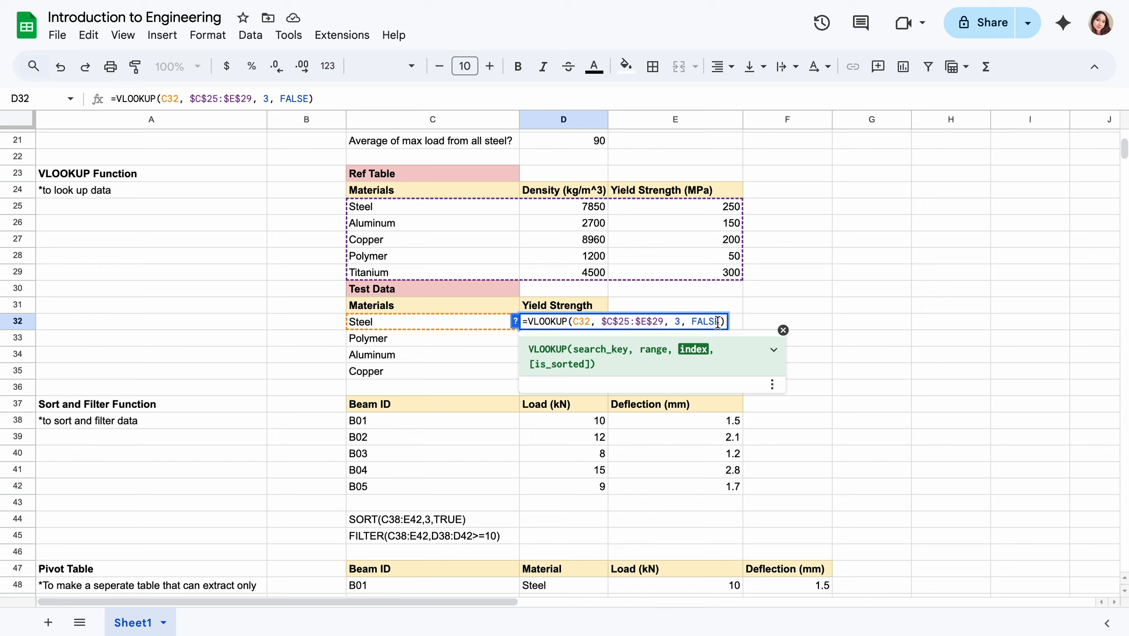
{"action": "key", "text": "Return"}
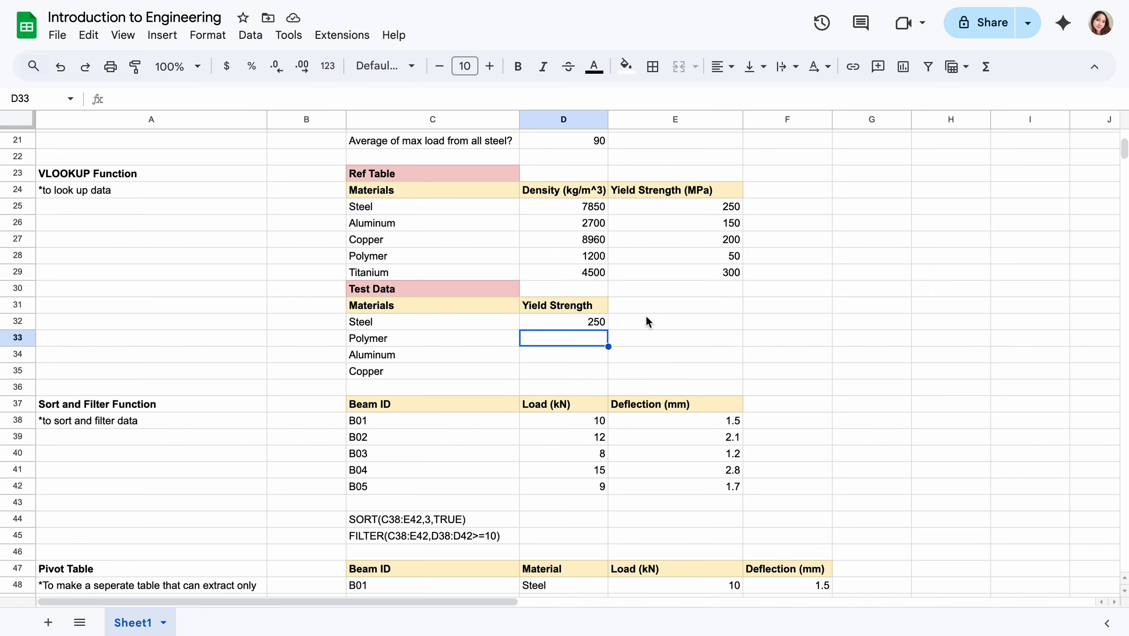
{"action": "left_click", "coordinate": [567, 328]}
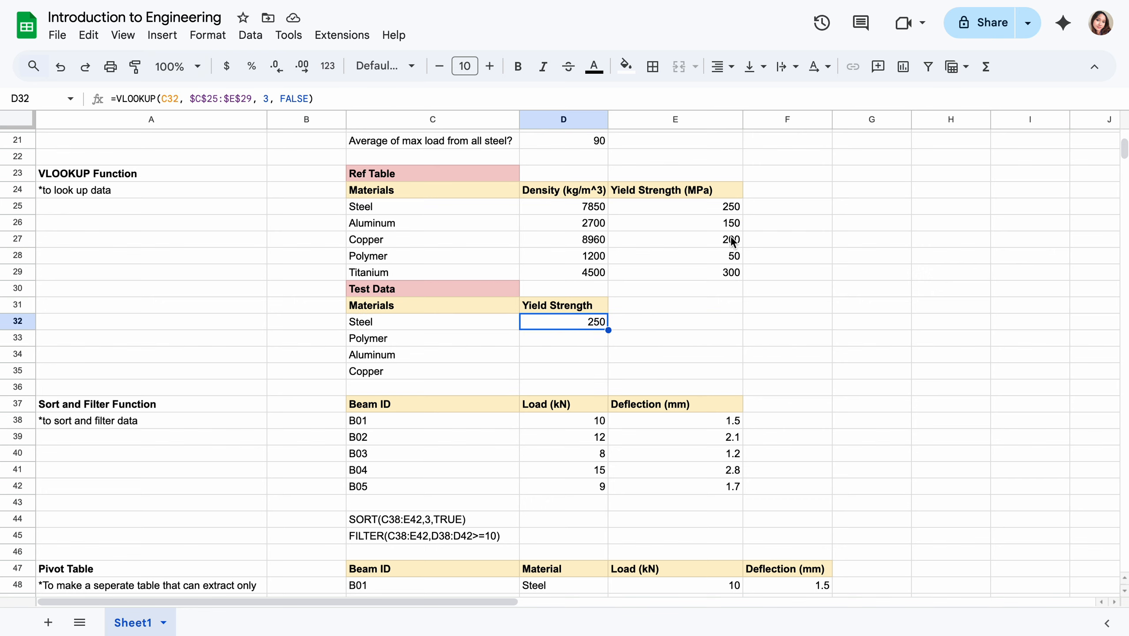
{"action": "left_click", "coordinate": [724, 207]}
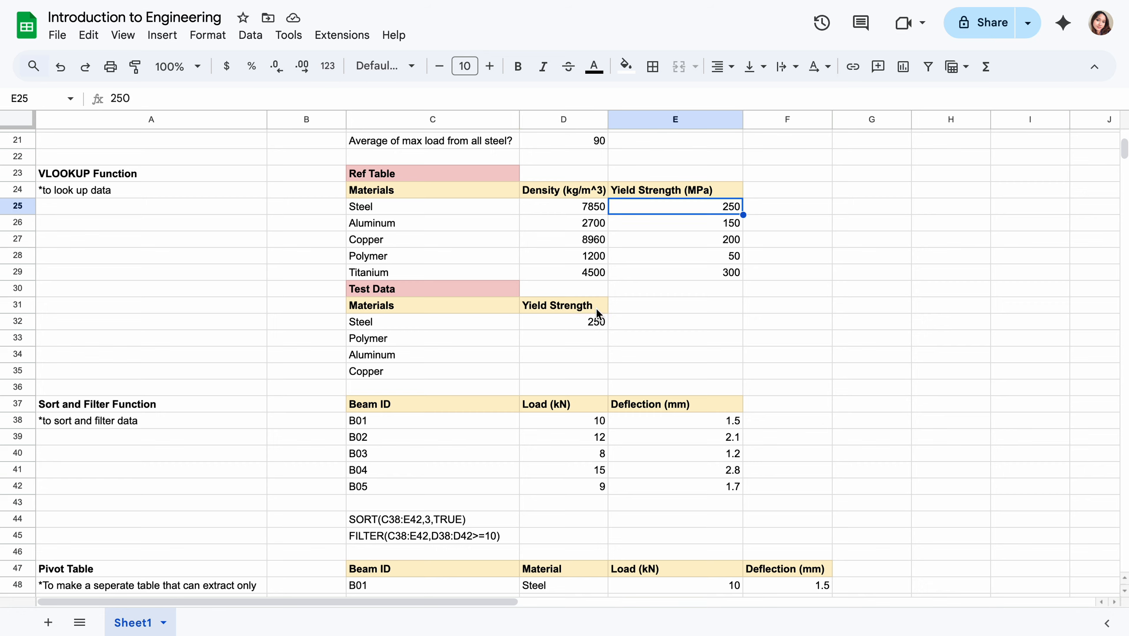
Fill the VLOOKUP formula from D32 down through D35 for the remaining test materials.
{"action": "left_click", "coordinate": [574, 324]}
{"action": "left_click_drag", "start_coordinate": [609, 330], "coordinate": [607, 378]}
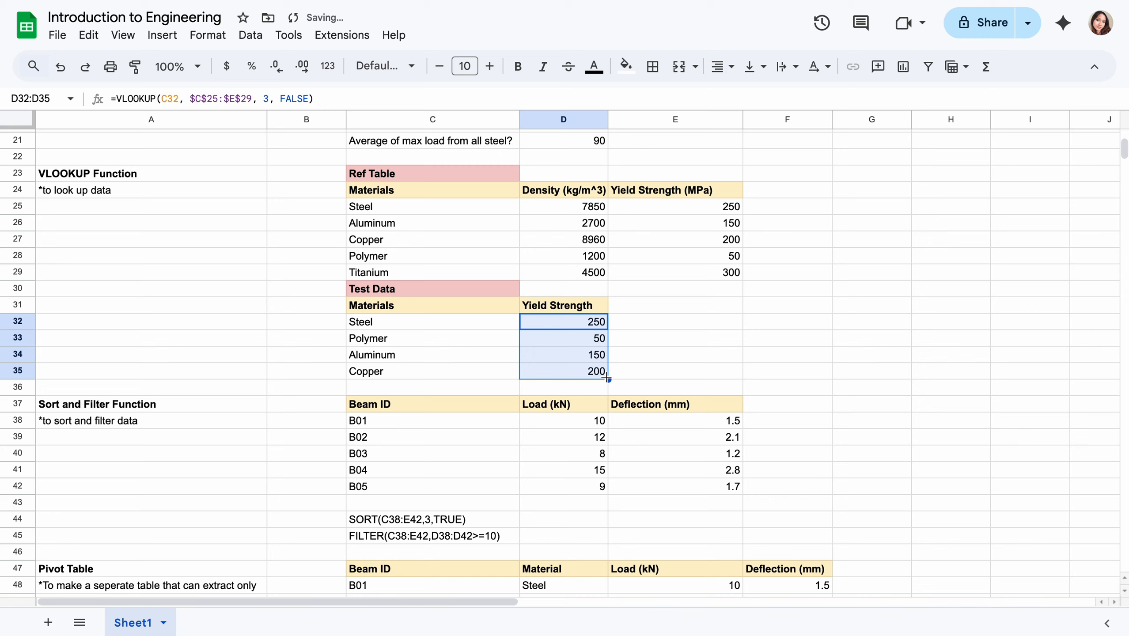
{"action": "left_click", "coordinate": [662, 372]}
Check the Polymer lookup result in D33 against the Polymer yield strength in E28 of the Ref Table.
{"action": "left_click", "coordinate": [468, 336]}
{"action": "left_click", "coordinate": [433, 256]}
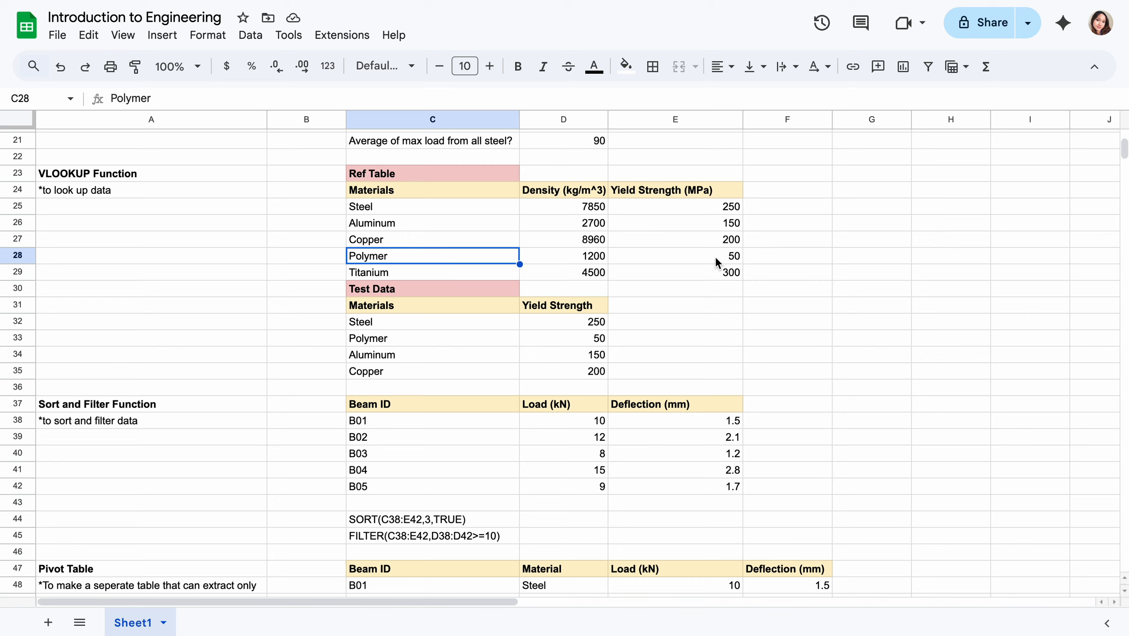
{"action": "left_click", "coordinate": [734, 260]}
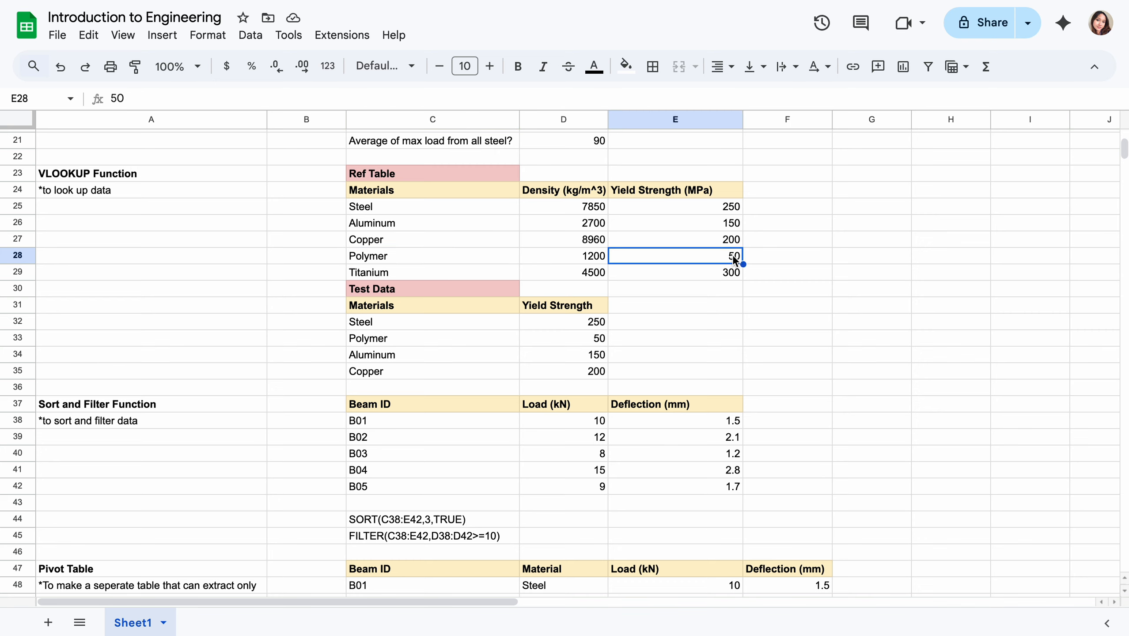
{"action": "left_click", "coordinate": [598, 339]}
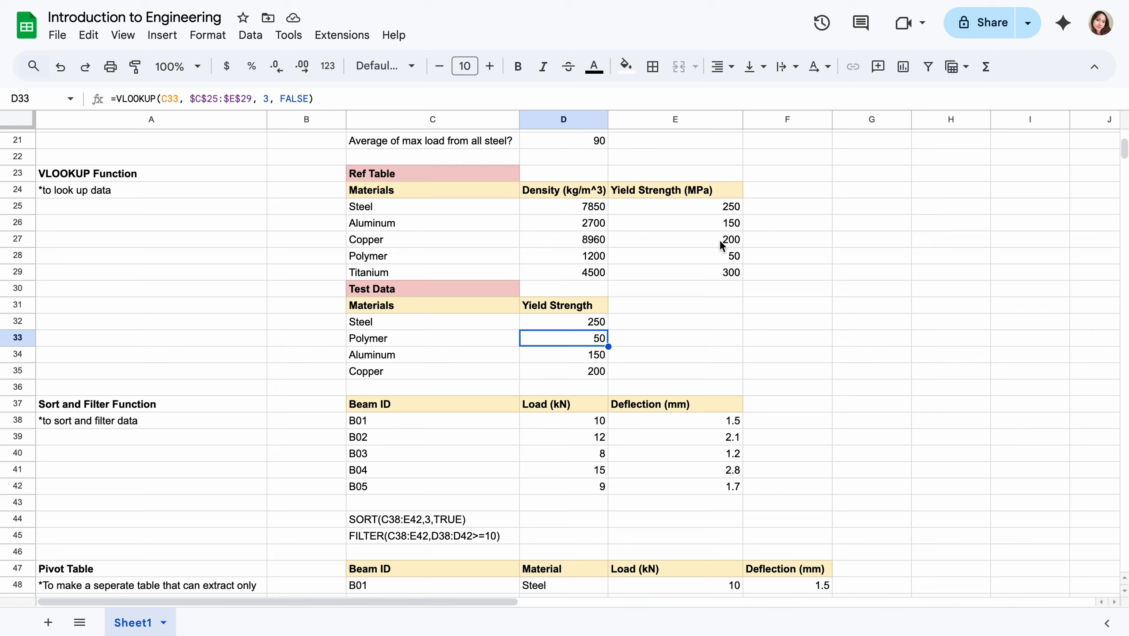
{"action": "left_click", "coordinate": [721, 261]}
{"action": "left_click", "coordinate": [577, 341]}
Copy the prepared SORT formula text from cell C44 in the Sort and Filter Function section.
{"action": "scroll", "coordinate": [535, 361], "scroll_direction": "down", "scroll_amount": 3}
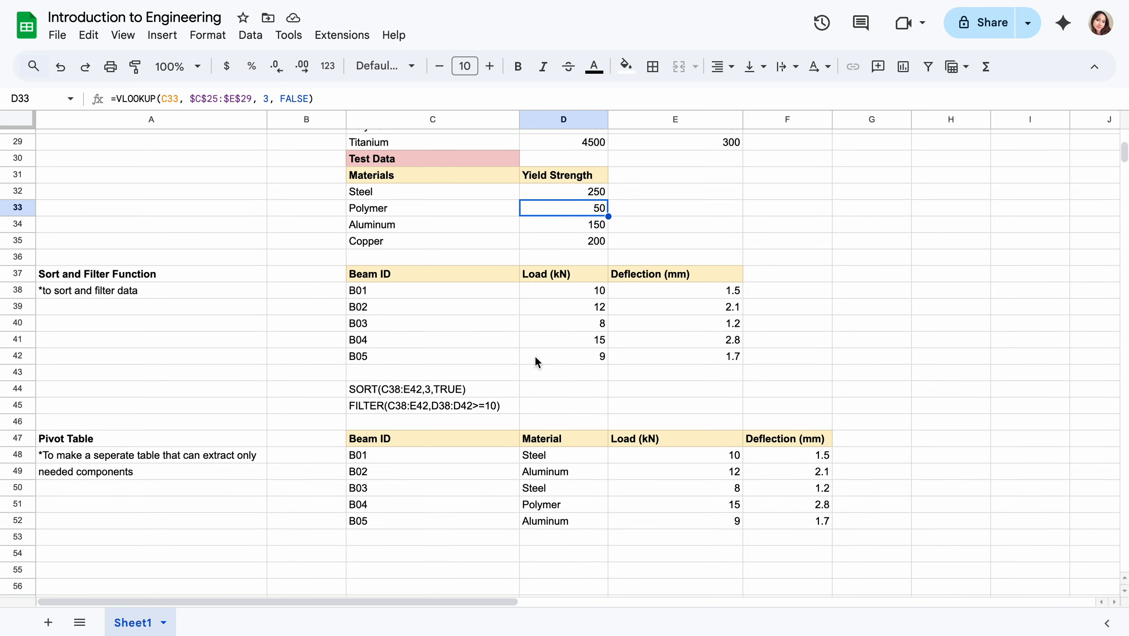
{"action": "scroll", "coordinate": [534, 355], "scroll_direction": "down", "scroll_amount": 3}
{"action": "scroll", "coordinate": [535, 355], "scroll_direction": "up", "scroll_amount": 1}
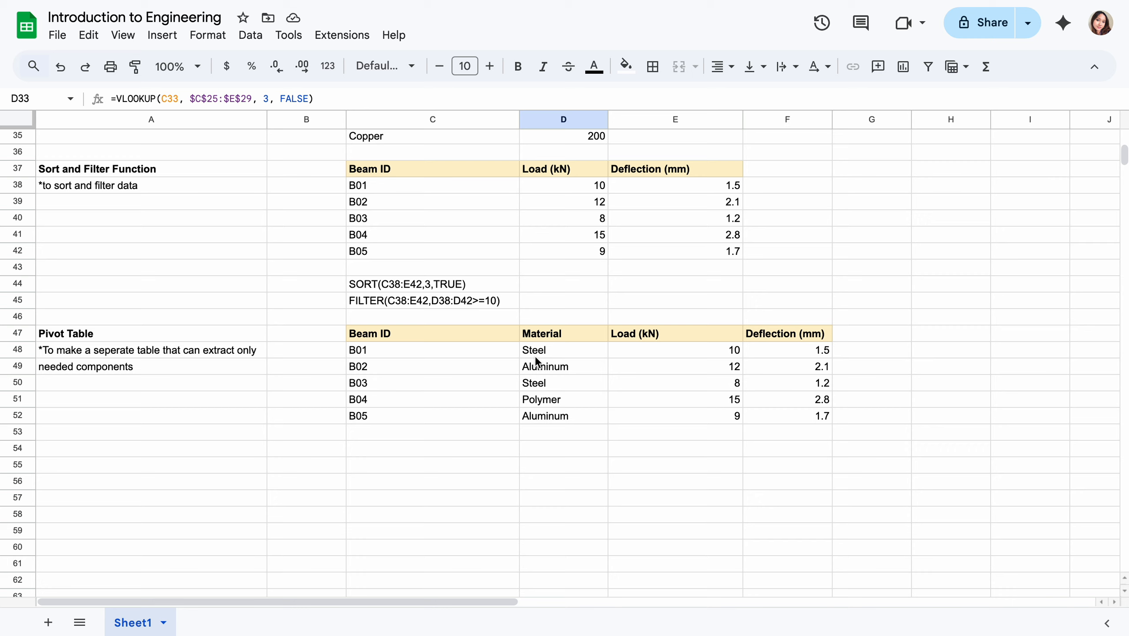
{"action": "left_click", "coordinate": [396, 288]}
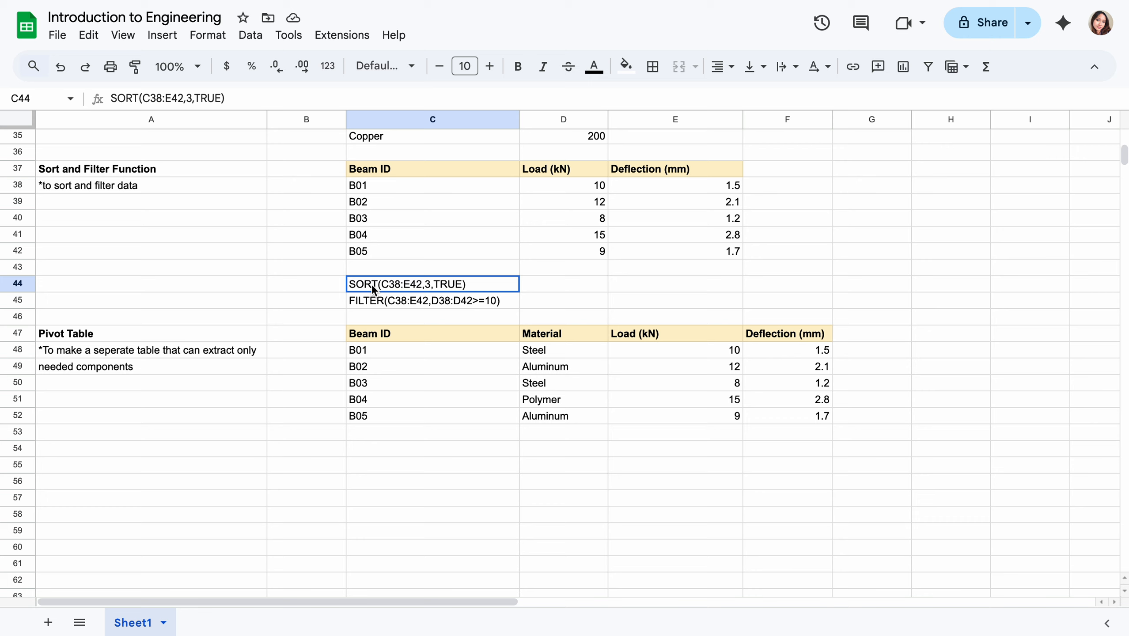
{"action": "double_click", "coordinate": [372, 287]}
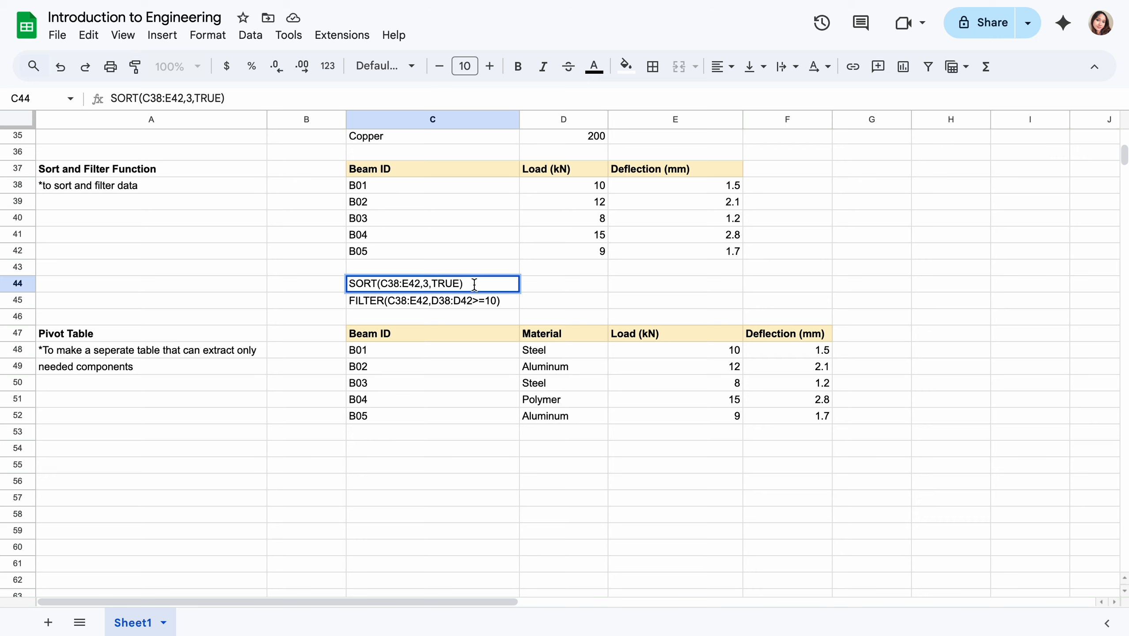
{"action": "left_click", "coordinate": [828, 185]}
{"action": "left_click", "coordinate": [849, 185]}
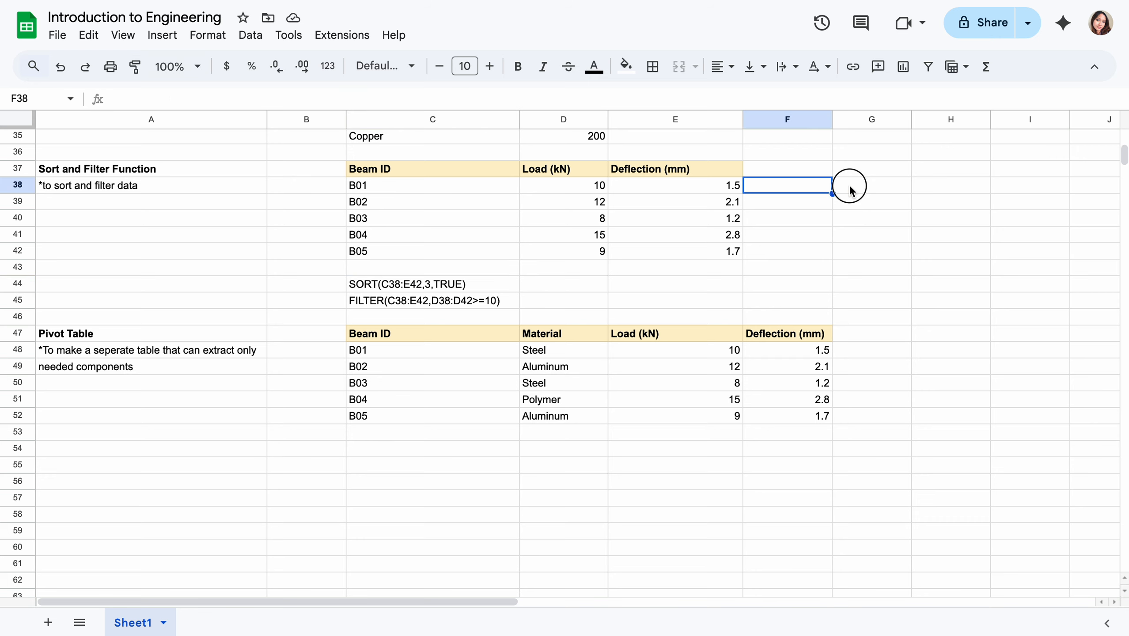
{"action": "left_click", "coordinate": [376, 290]}
{"action": "double_click", "coordinate": [377, 290]}
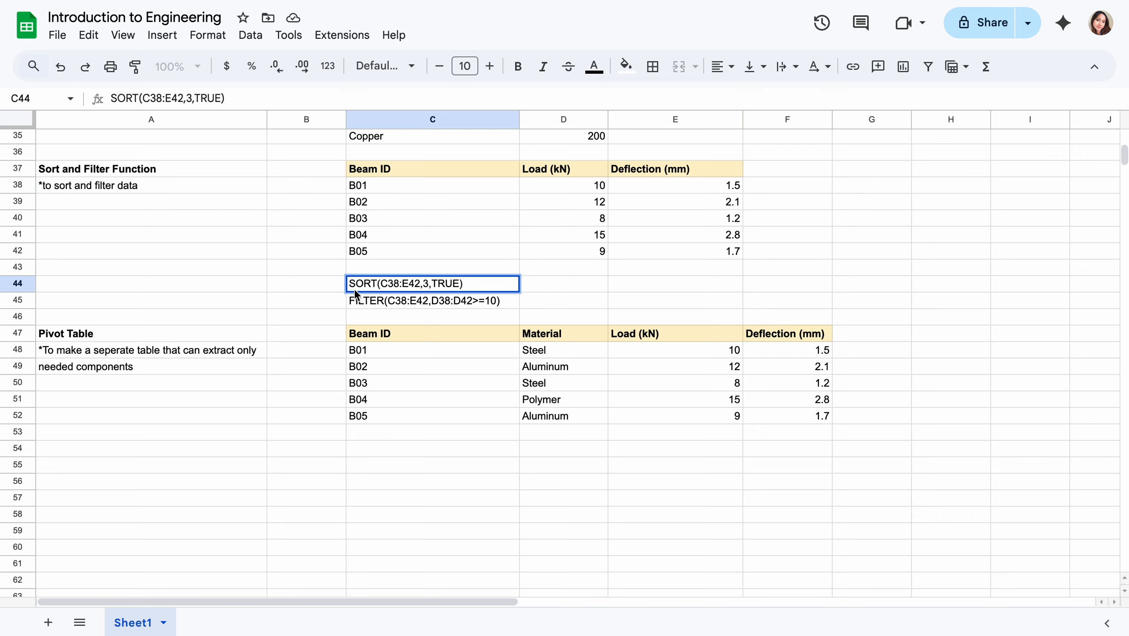
{"action": "key", "text": "ctrl+a"}
{"action": "key", "text": "ctrl+c"}
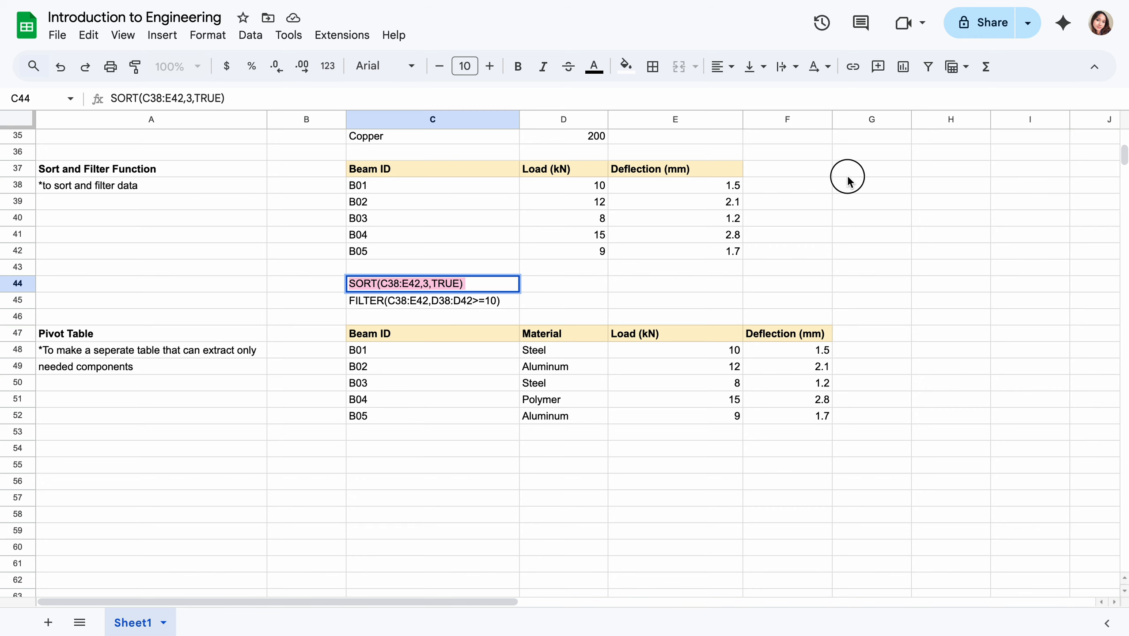
Enter =SORT(C38:E42,3,TRUE) in G38 to sort the beam data by ascending deflection, reviewing its range, sort column and order arguments.
{"action": "left_click", "coordinate": [847, 175]}
{"action": "left_click", "coordinate": [844, 183]}
{"action": "type", "text": "="}
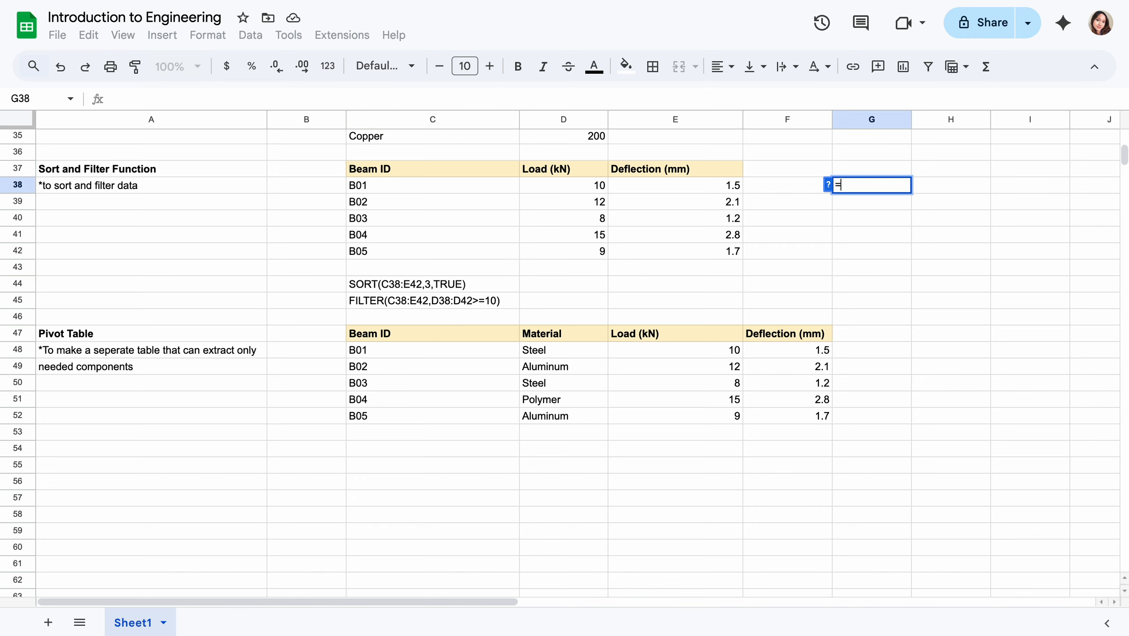
{"action": "key", "text": "ctrl+v"}
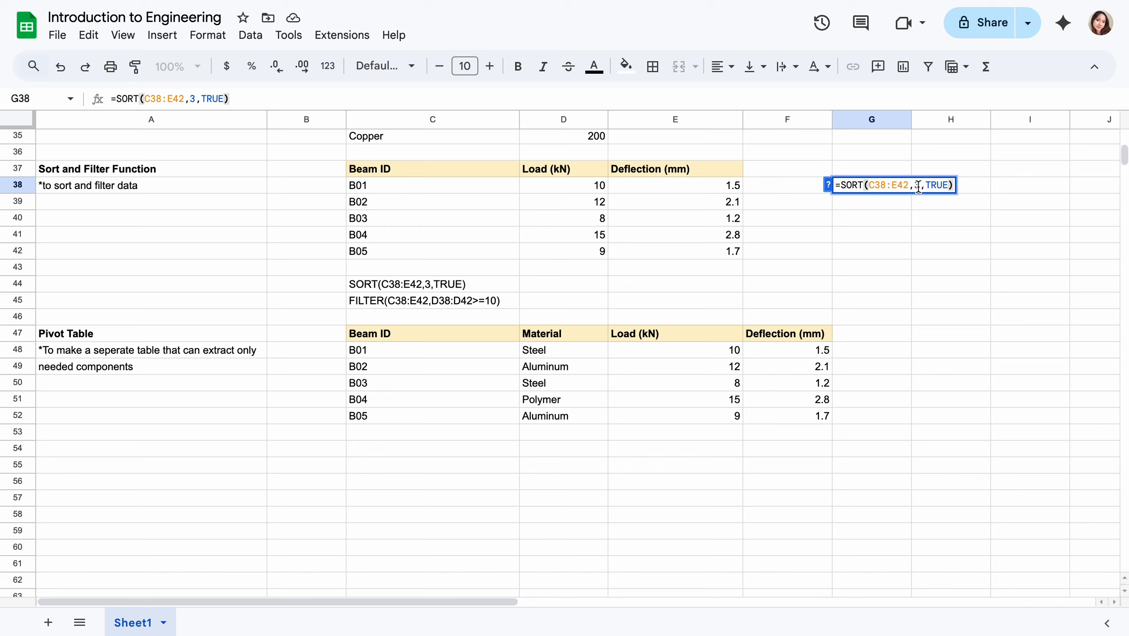
{"action": "left_click", "coordinate": [904, 186]}
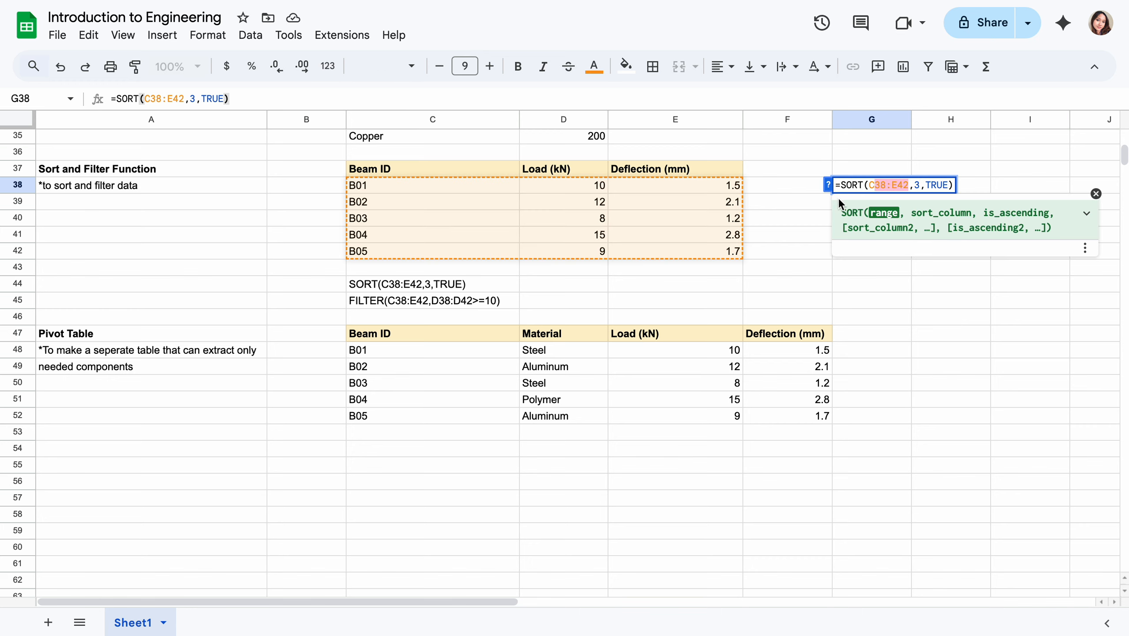
{"action": "left_click", "coordinate": [915, 187]}
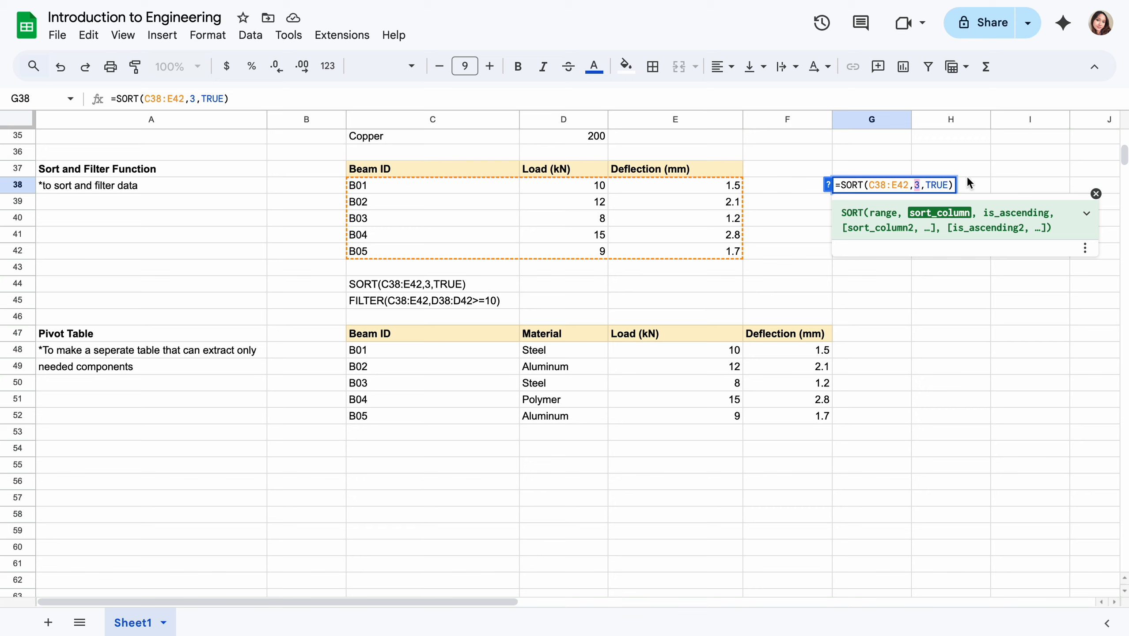
{"action": "left_click", "coordinate": [936, 185]}
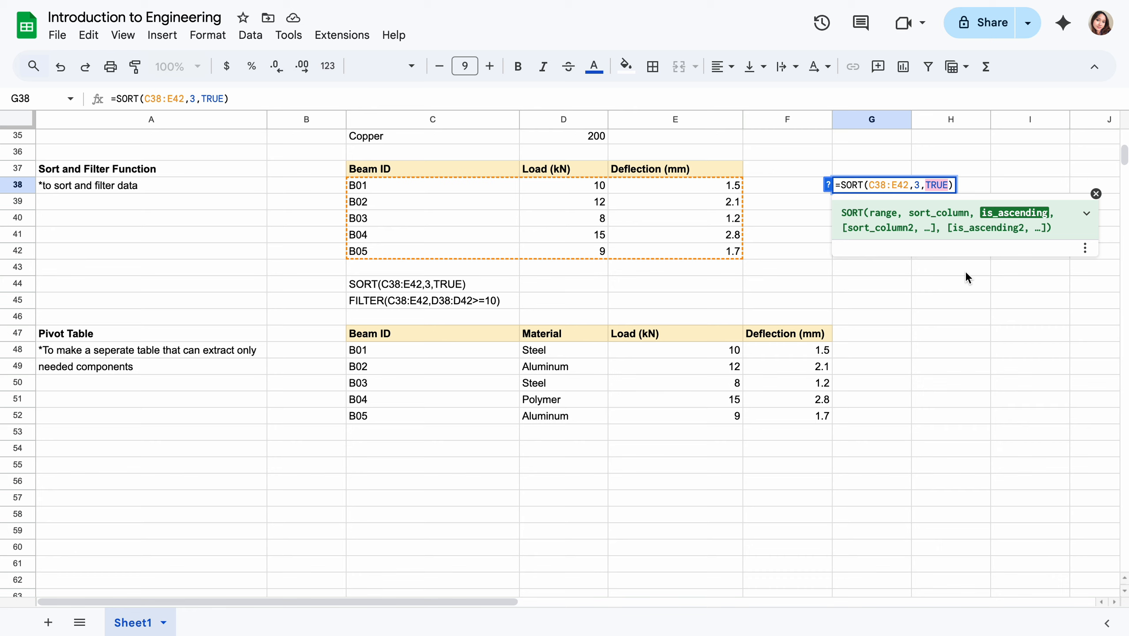
{"action": "key", "text": "Return"}
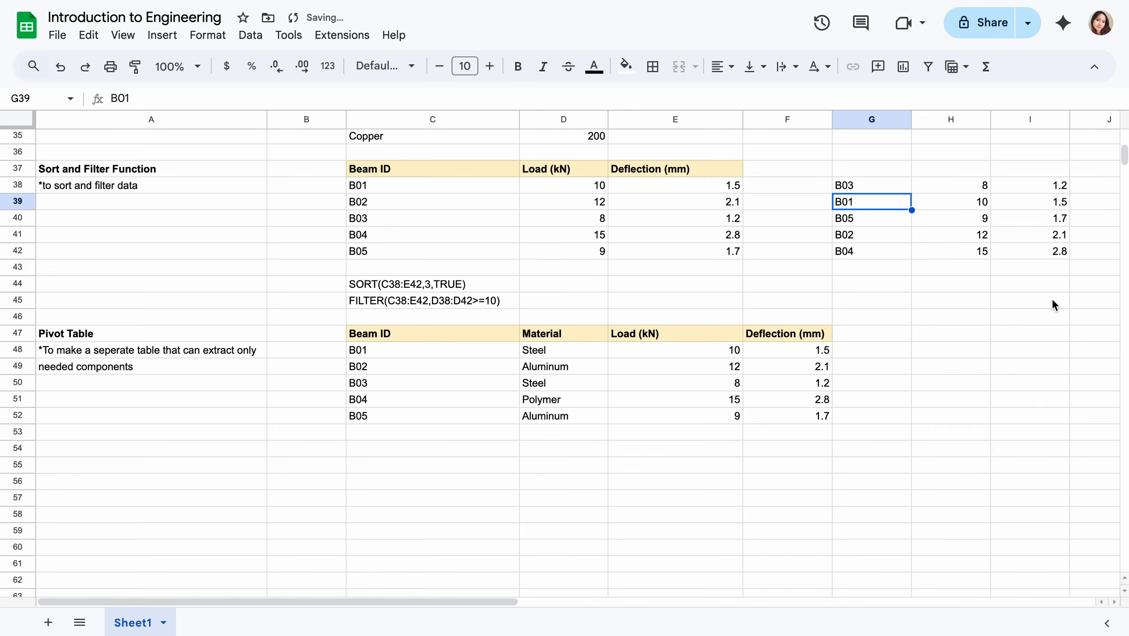
Check the order of the sorted deflection values in I38 through I42.
{"action": "left_click", "coordinate": [1077, 299]}
{"action": "left_click_drag", "start_coordinate": [1054, 187], "coordinate": [1046, 203]}
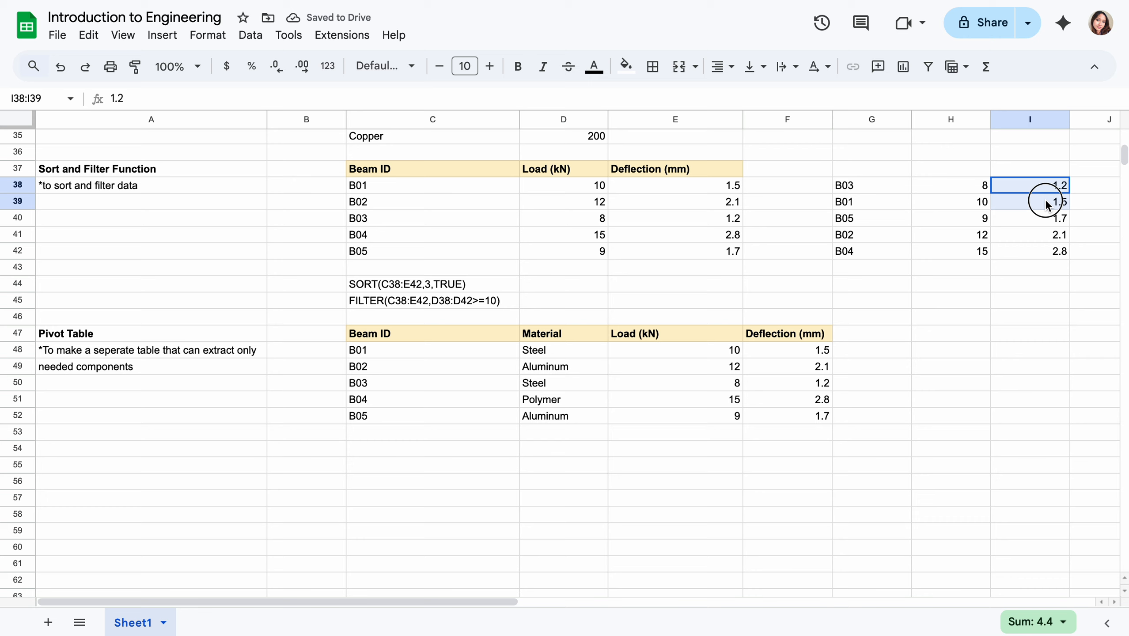
{"action": "left_click", "coordinate": [1061, 250]}
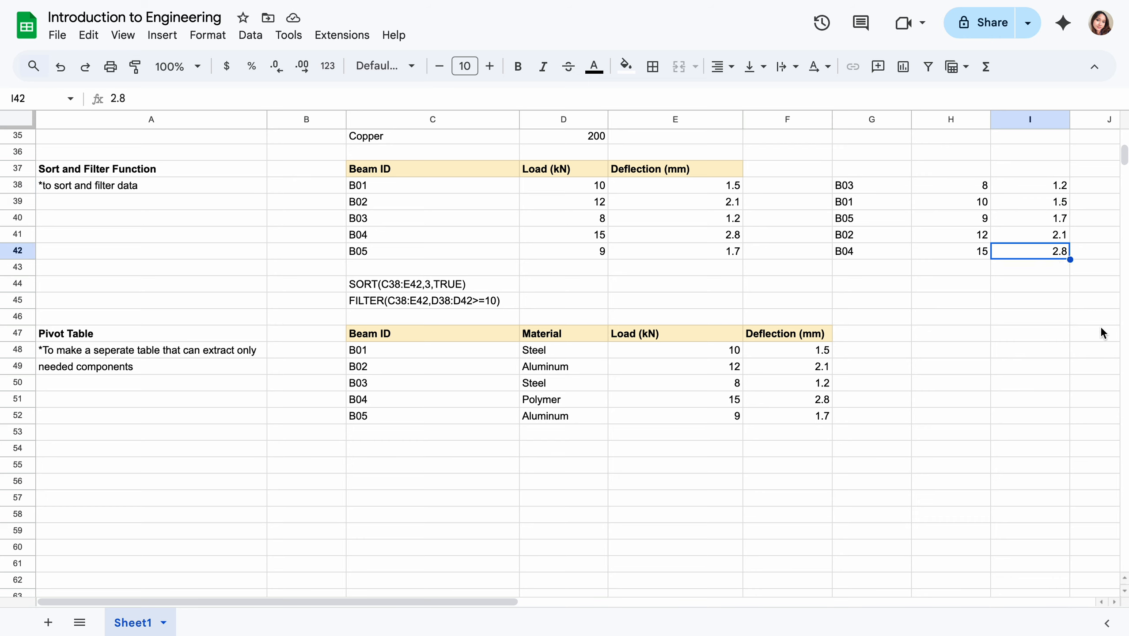
Clear the ascending sort output from G38:I42.
{"action": "left_click_drag", "start_coordinate": [901, 185], "coordinate": [1027, 245]}
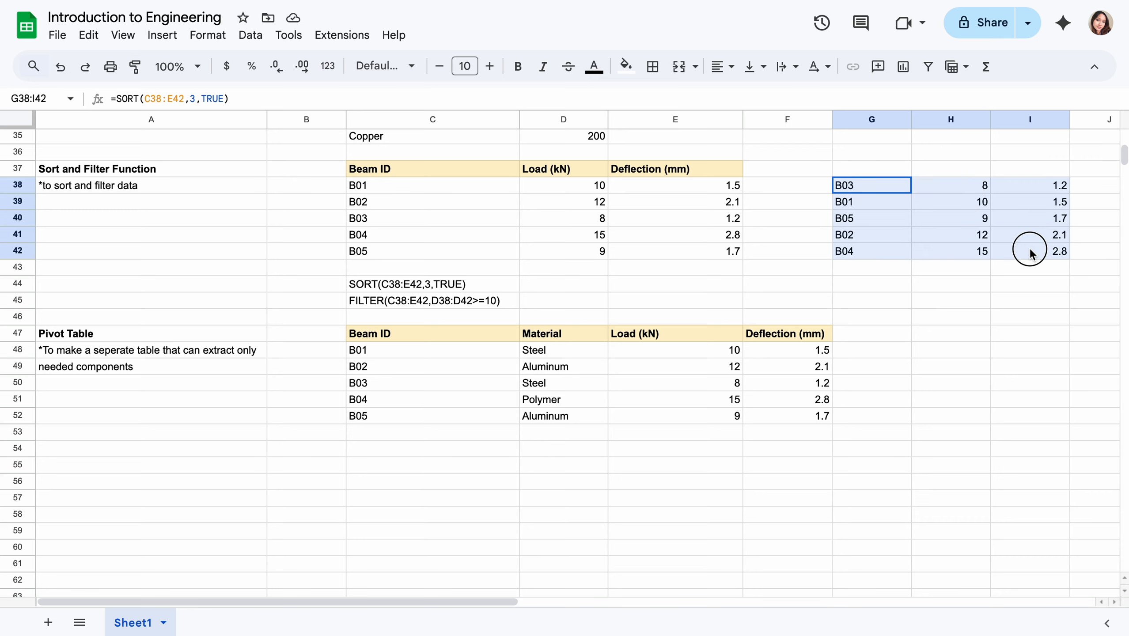
{"action": "key", "text": "Delete"}
{"action": "left_click", "coordinate": [933, 315]}
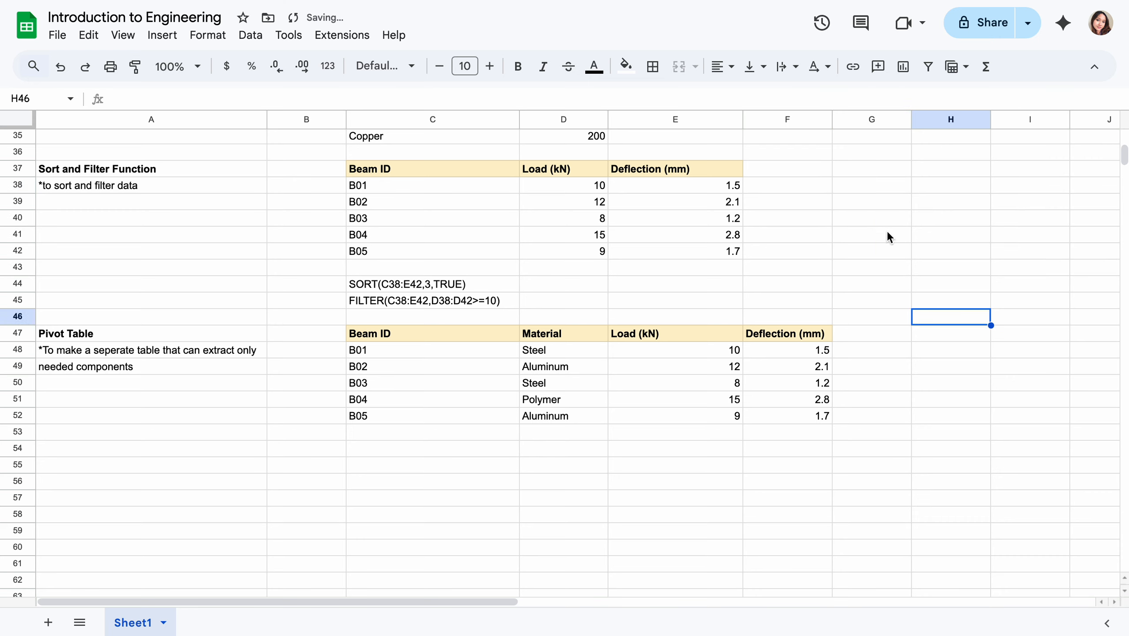
Enter =SORT(C38:E42,3,FALSE) in G38 to sort the beam data by descending deflection.
{"action": "double_click", "coordinate": [858, 186]}
{"action": "key", "text": "super+v"}
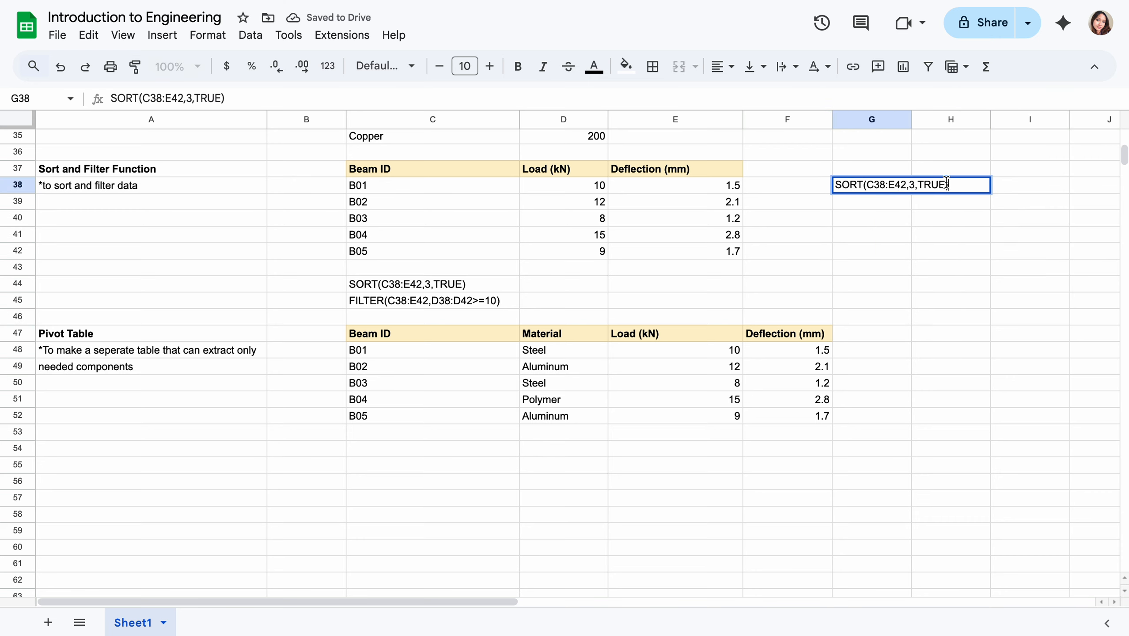
{"action": "key", "text": "Left"}
{"action": "key", "text": "BackSpace"}
{"action": "key", "text": "BackSpace"}
{"action": "key", "text": "BackSpace"}
{"action": "key", "text": "BackSpace"}
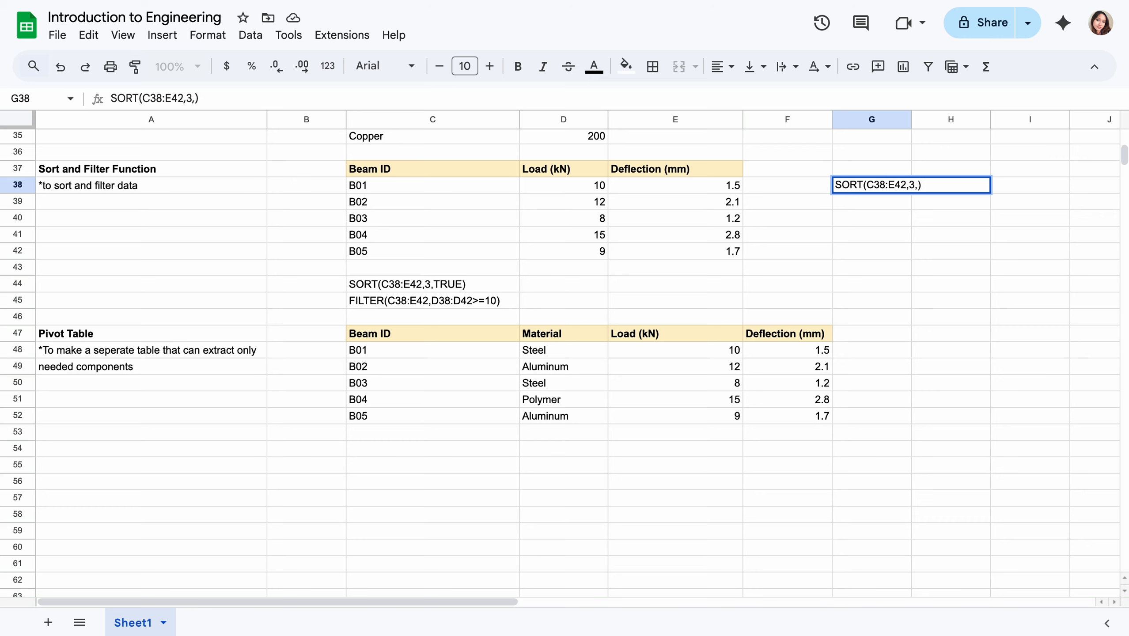
{"action": "type", "text": "FALSE"}
{"action": "key", "text": "super+Left"}
{"action": "type", "text": "="}
{"action": "key", "text": "Return"}
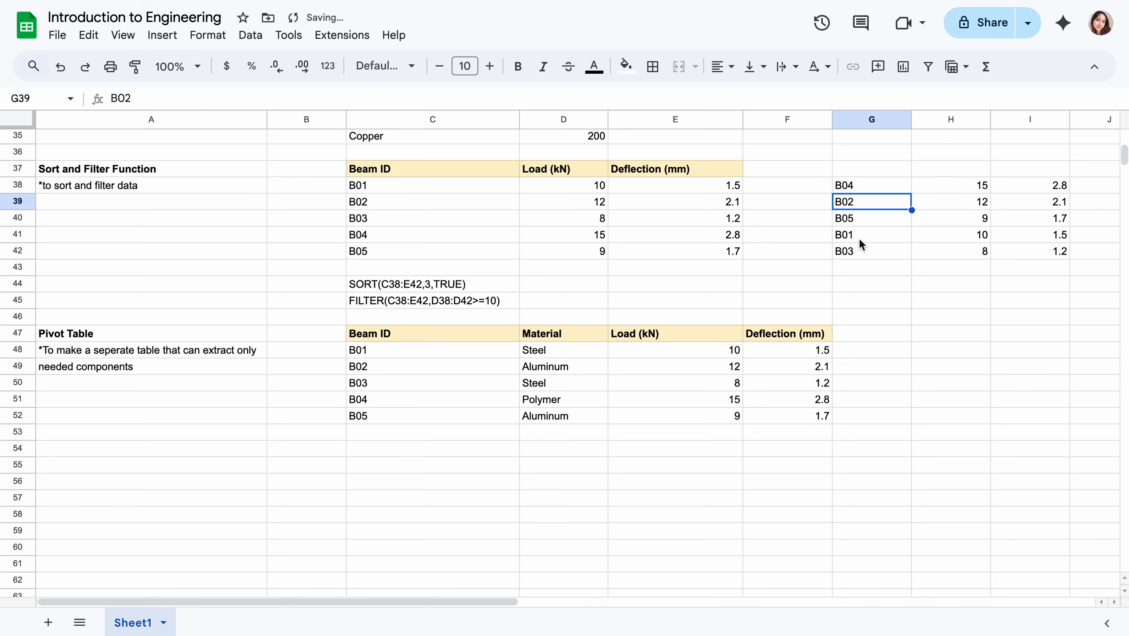
Check the descending deflection order in I38:I42 and clear the sort output from G38:I42.
{"action": "left_click_drag", "start_coordinate": [1064, 186], "coordinate": [1055, 255]}
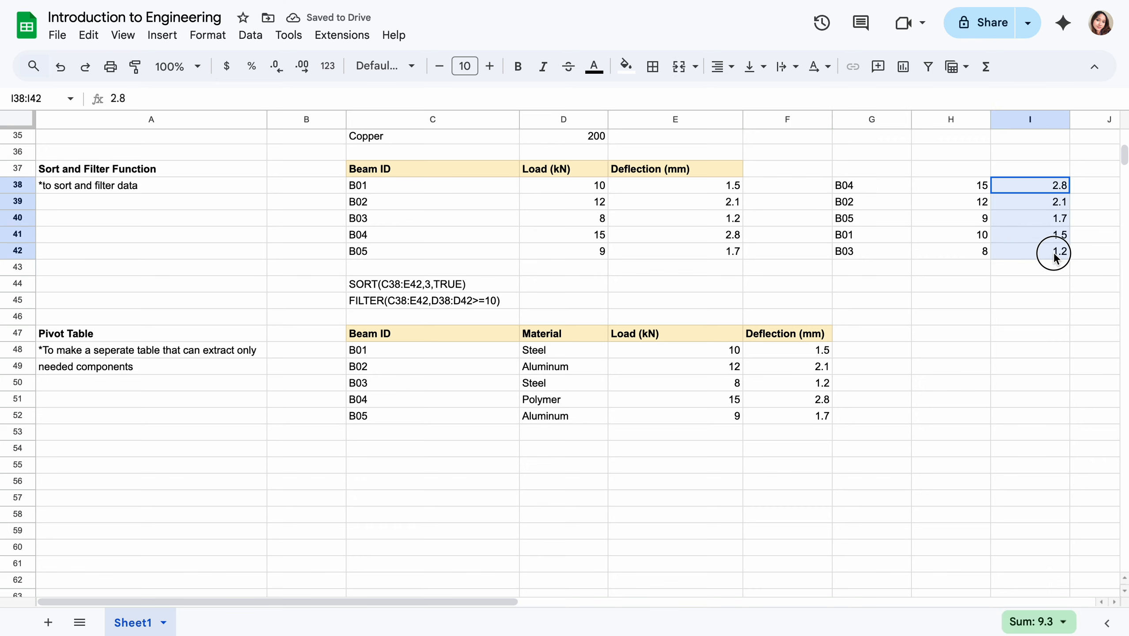
{"action": "left_click", "coordinate": [926, 250]}
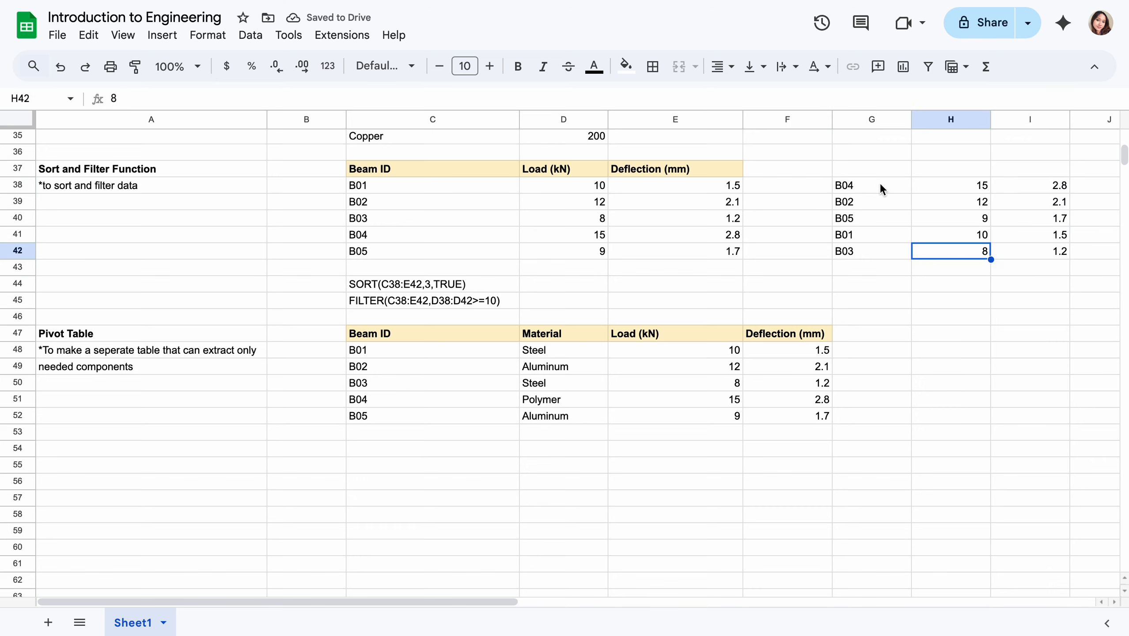
{"action": "left_click_drag", "start_coordinate": [879, 183], "coordinate": [1039, 250]}
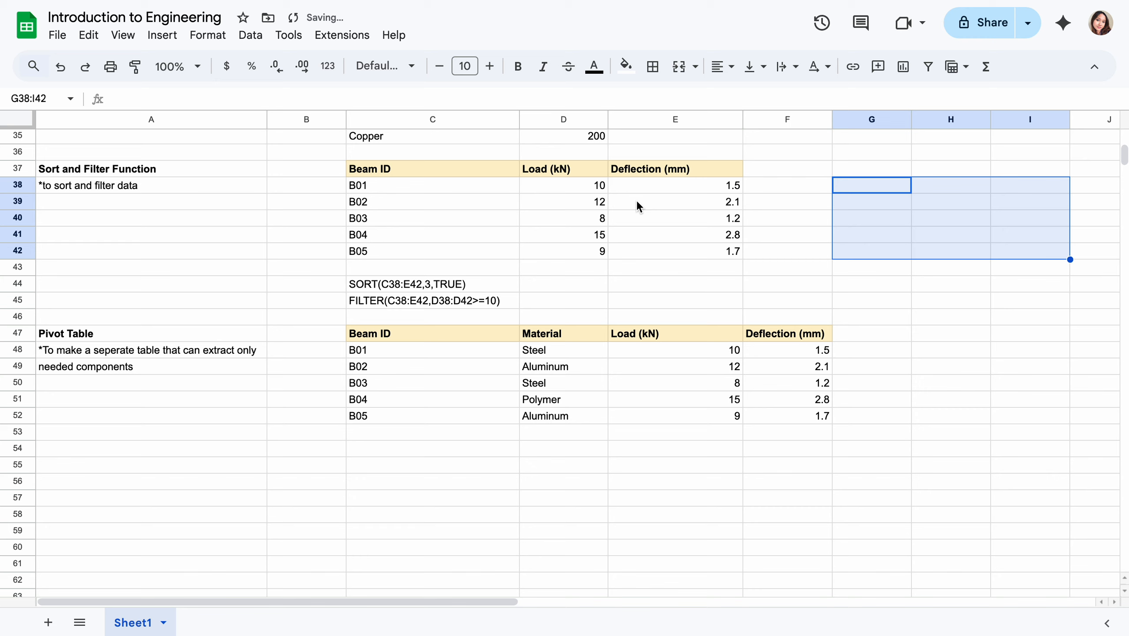
Copy the prepared FILTER text from C45 into G38 and make it the formula =FILTER(C38:E42,D38:D42>=10).
{"action": "double_click", "coordinate": [392, 301]}
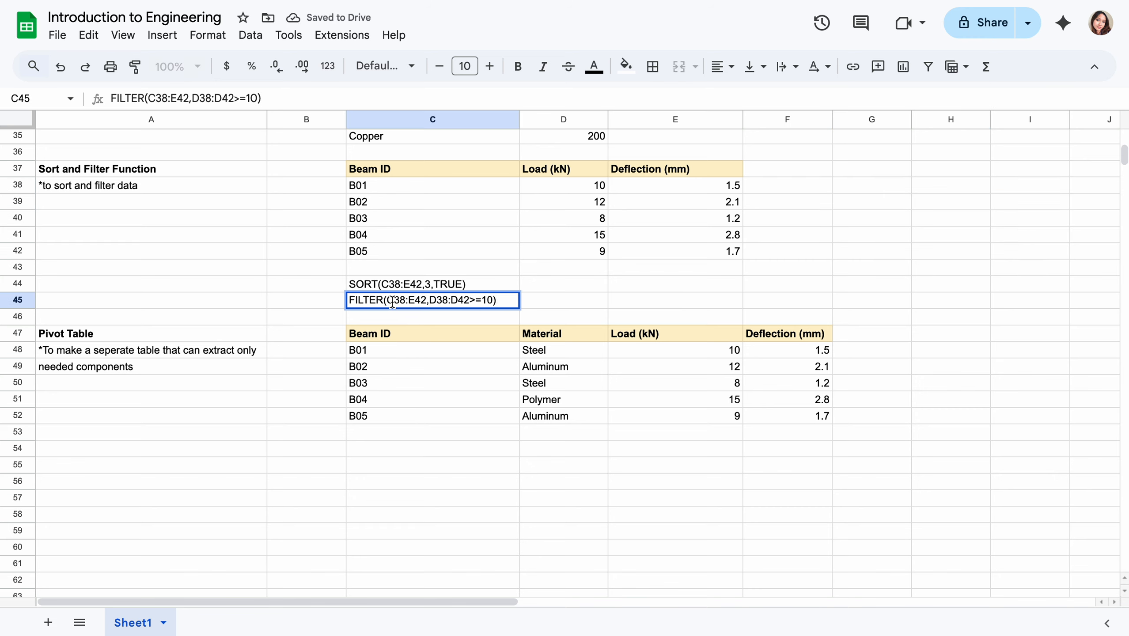
{"action": "key", "text": "shift+Home"}
{"action": "key", "text": "ctrl+c"}
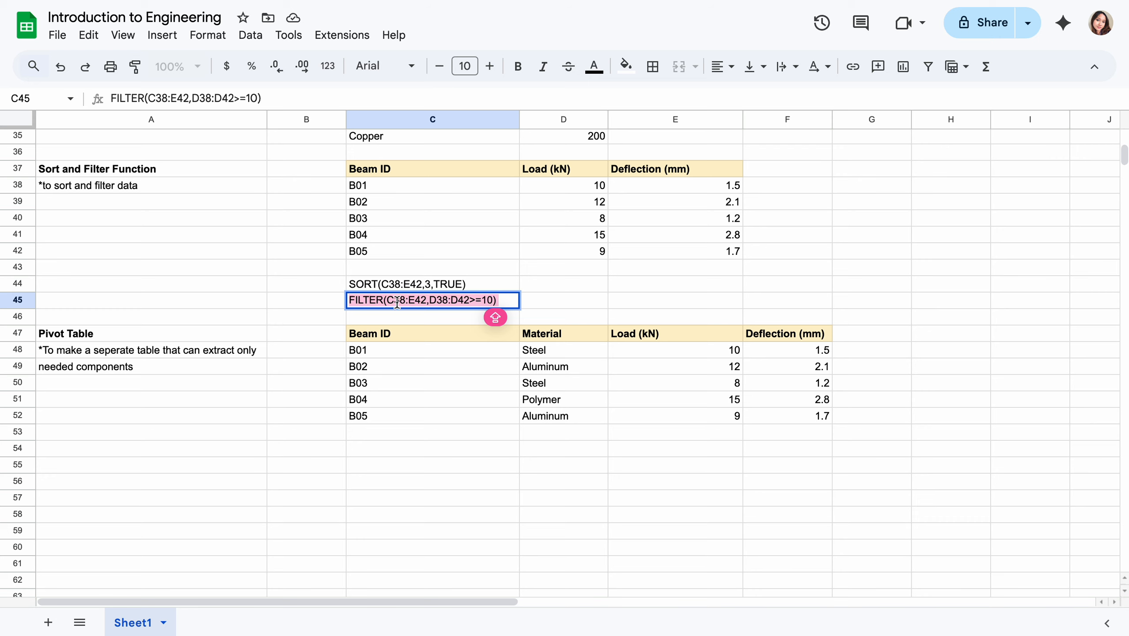
{"action": "left_click", "coordinate": [878, 187]}
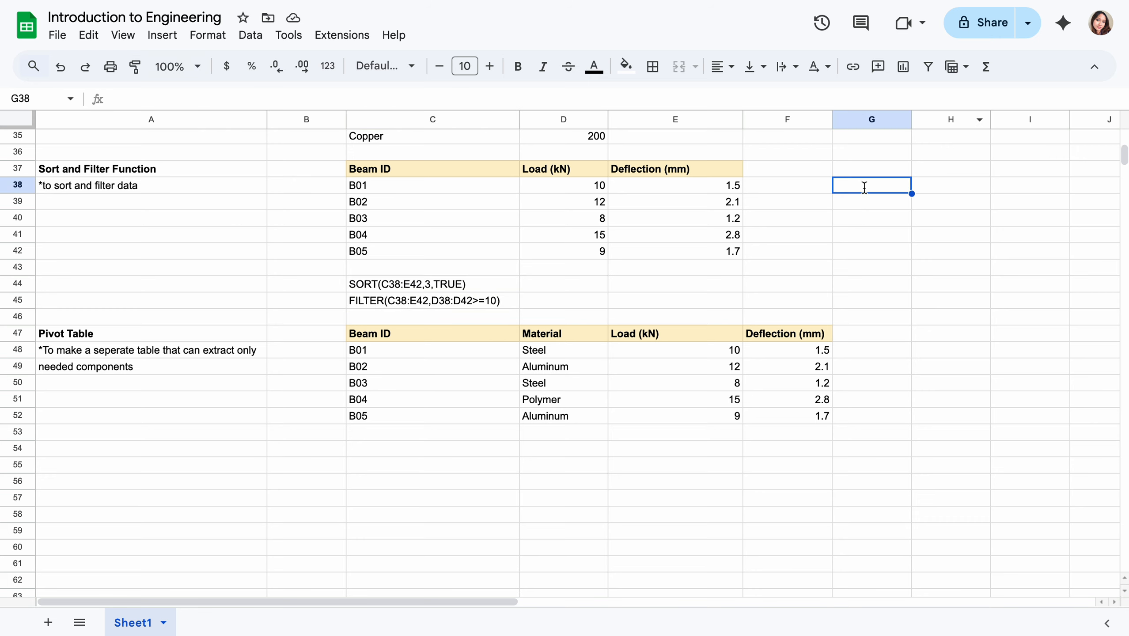
{"action": "key", "text": "ctrl+v"}
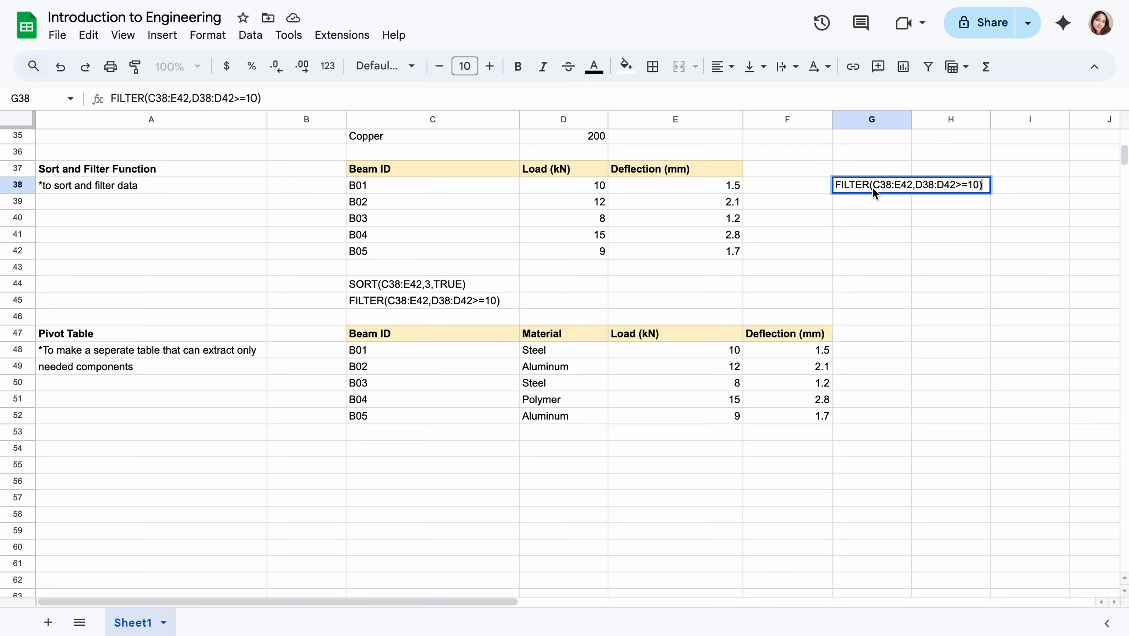
{"action": "left_click", "coordinate": [836, 192]}
{"action": "type", "text": "="}
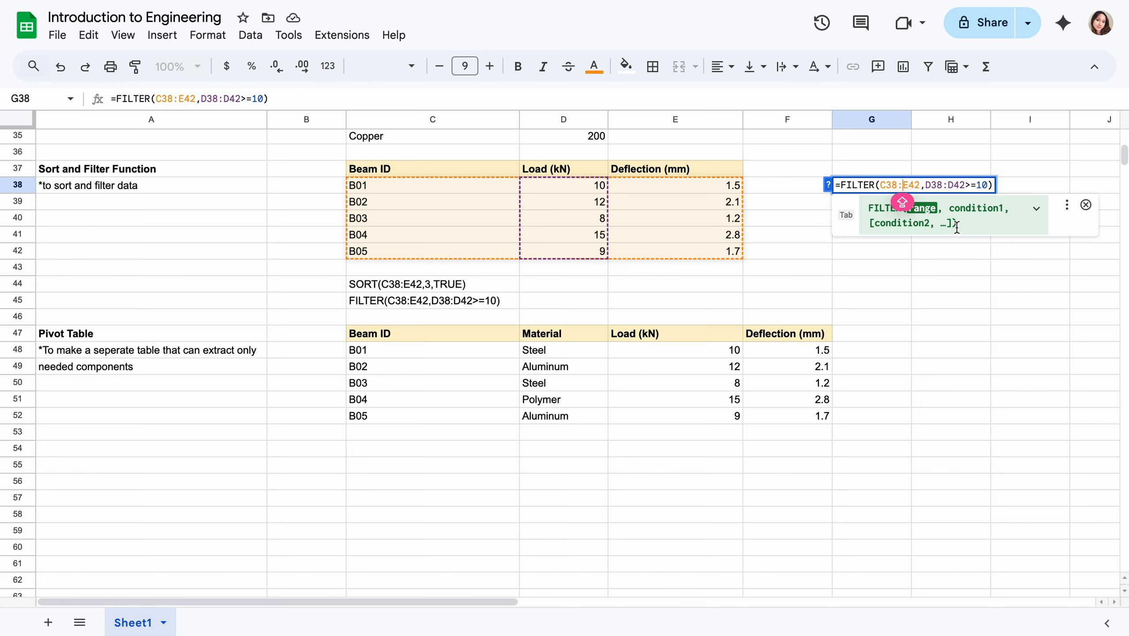
Examine the condition D38:D42>=10 in the FILTER formula in G38 against the Load (kN) column.
{"action": "left_click_drag", "start_coordinate": [926, 184], "coordinate": [964, 185]}
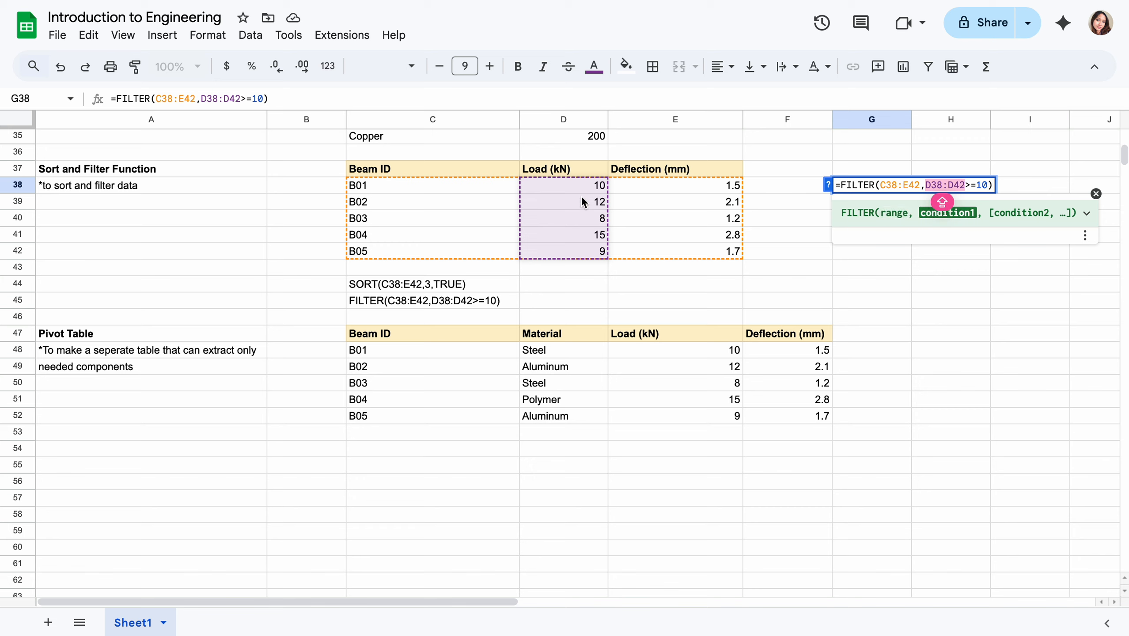
{"action": "left_click", "coordinate": [966, 185]}
{"action": "left_click_drag", "start_coordinate": [967, 185], "coordinate": [990, 186]}
{"action": "key", "text": "shift+Left"}
{"action": "key", "text": "shift+Left"}
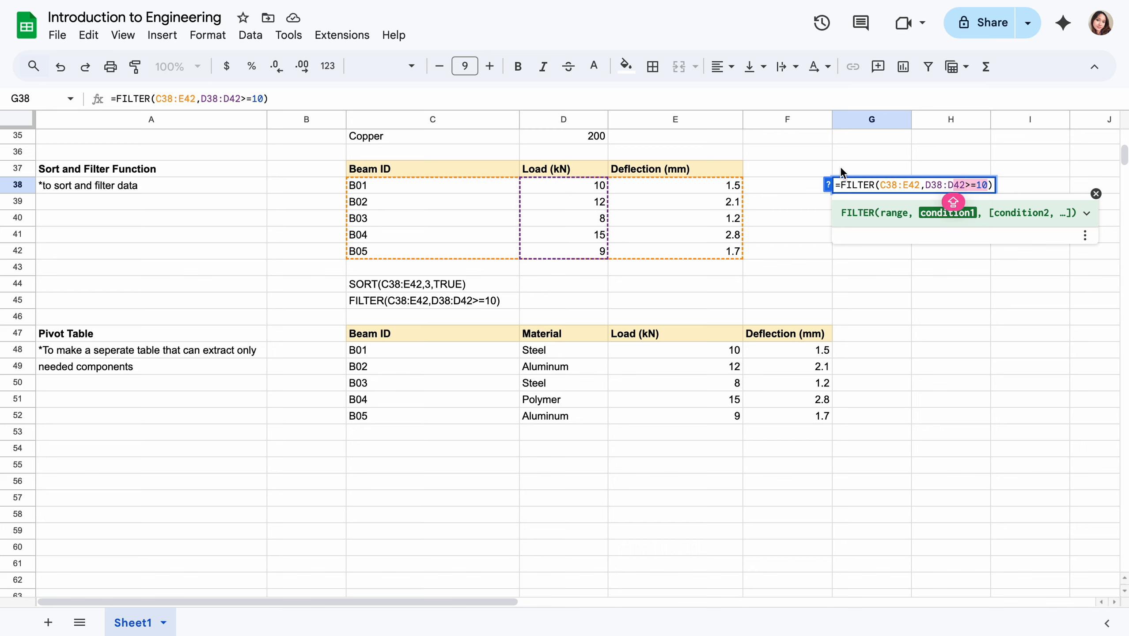
{"action": "key", "text": "shift+Left"}
{"action": "key", "text": "shift+Left"}
{"action": "key", "text": "shift+Left"}
{"action": "key", "text": "shift+Left"}
{"action": "key", "text": "shift+Left"}
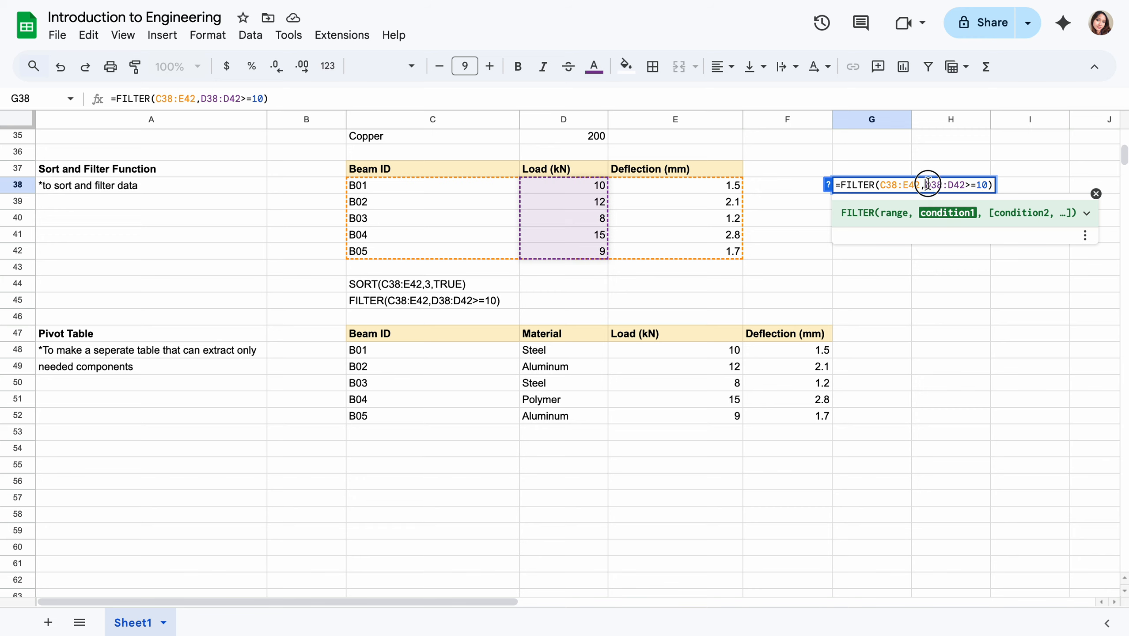
{"action": "left_click", "coordinate": [964, 191]}
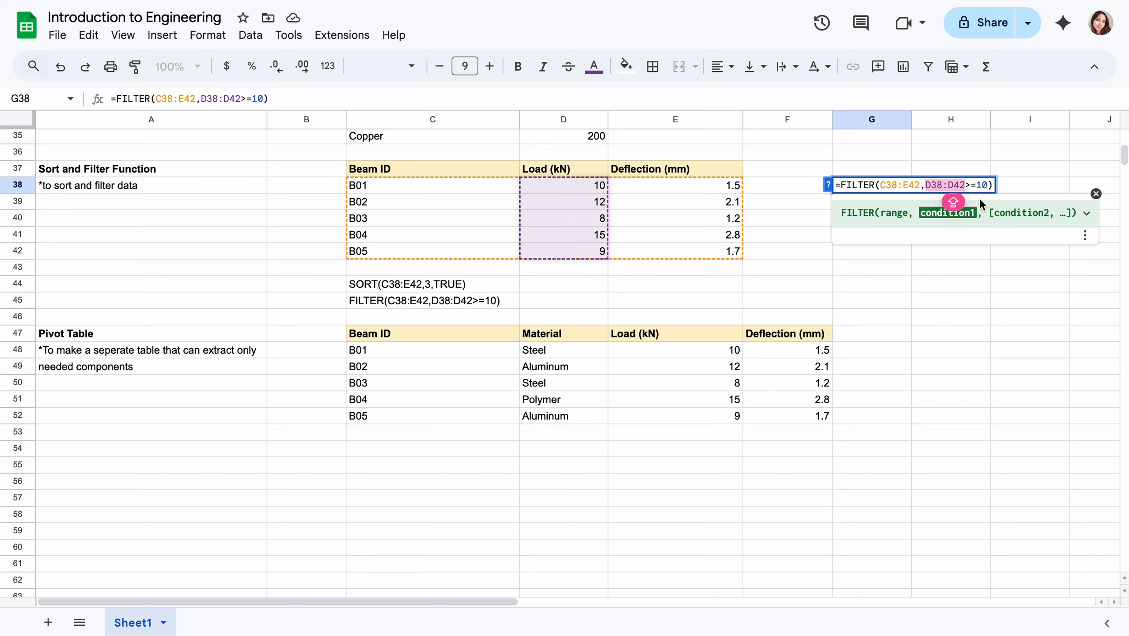
Review the range C38:E42 and the threshold 10 in the FILTER formula, and commit the formula in G38.
{"action": "left_click", "coordinate": [910, 186]}
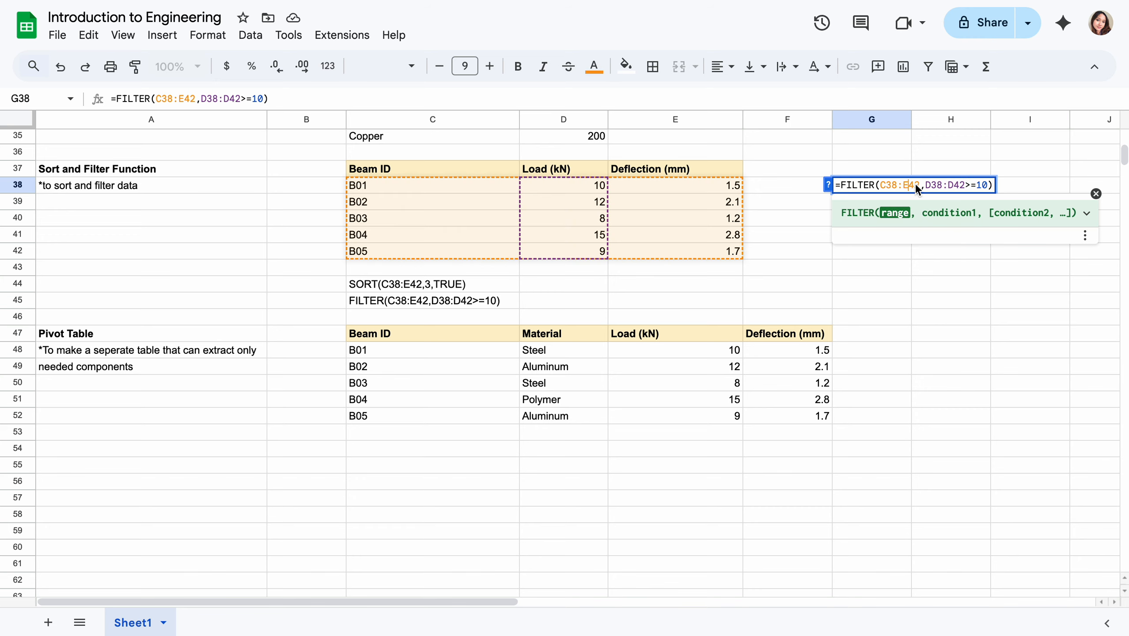
{"action": "left_click_drag", "start_coordinate": [924, 185], "coordinate": [964, 188]}
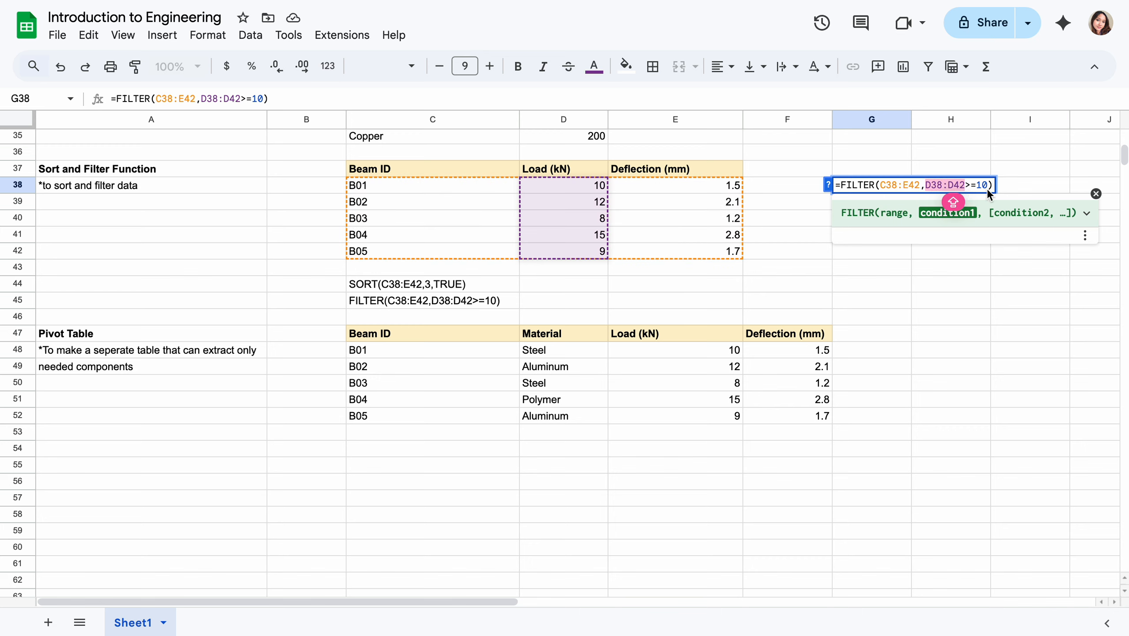
{"action": "triple_click", "coordinate": [973, 184]}
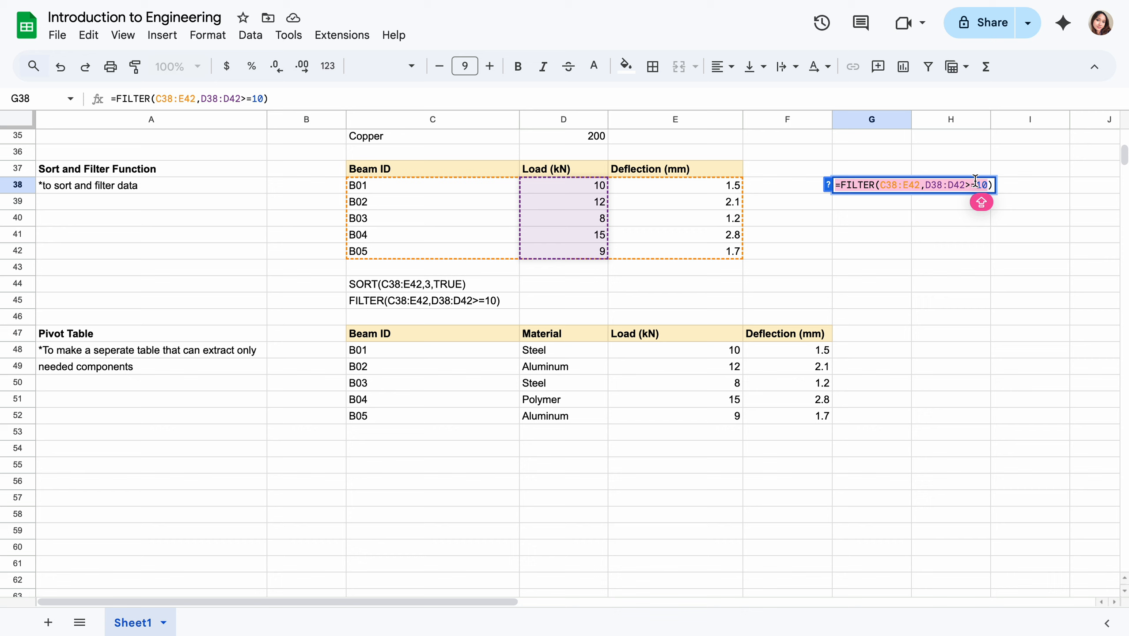
{"action": "left_click", "coordinate": [978, 184]}
{"action": "left_click", "coordinate": [988, 185], "text": "shift"}
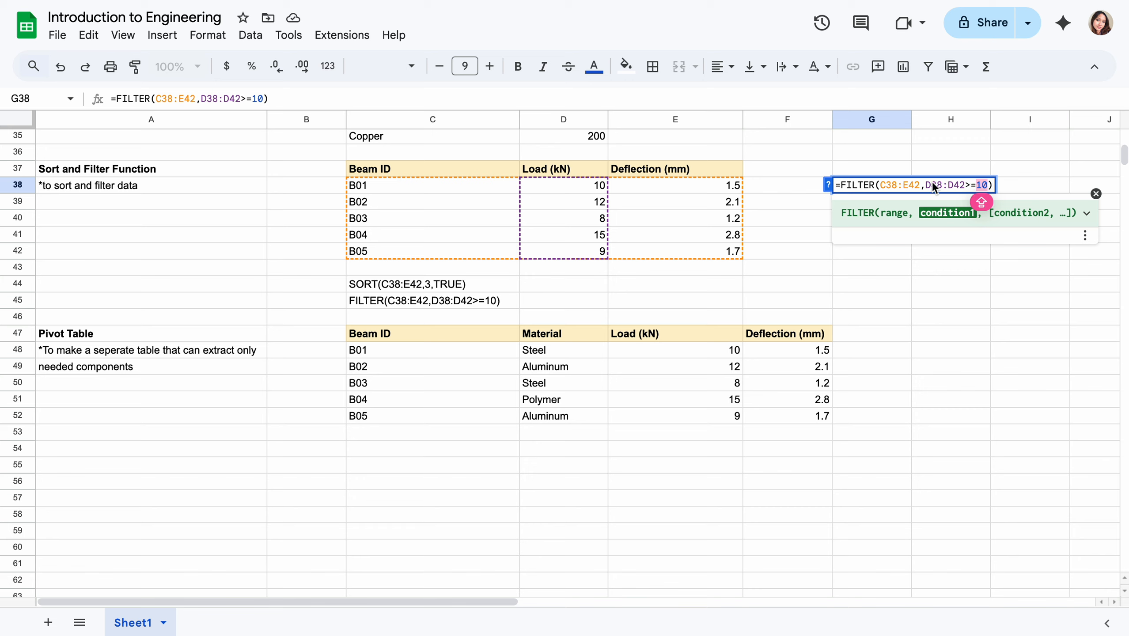
{"action": "left_click", "coordinate": [948, 188]}
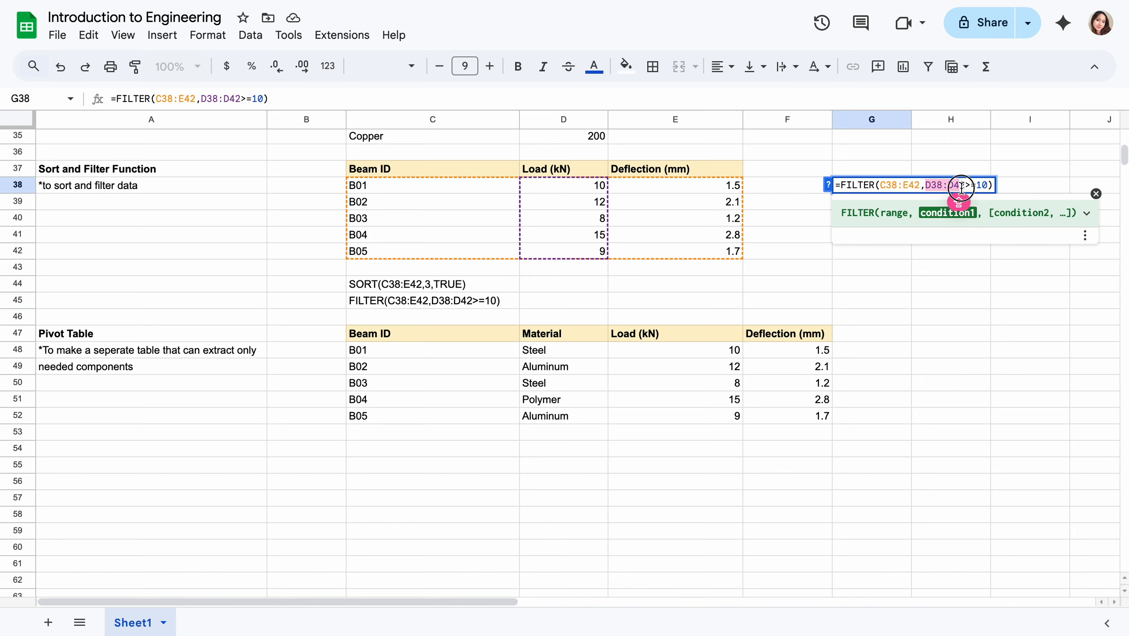
{"action": "left_click", "coordinate": [963, 187], "text": "shift"}
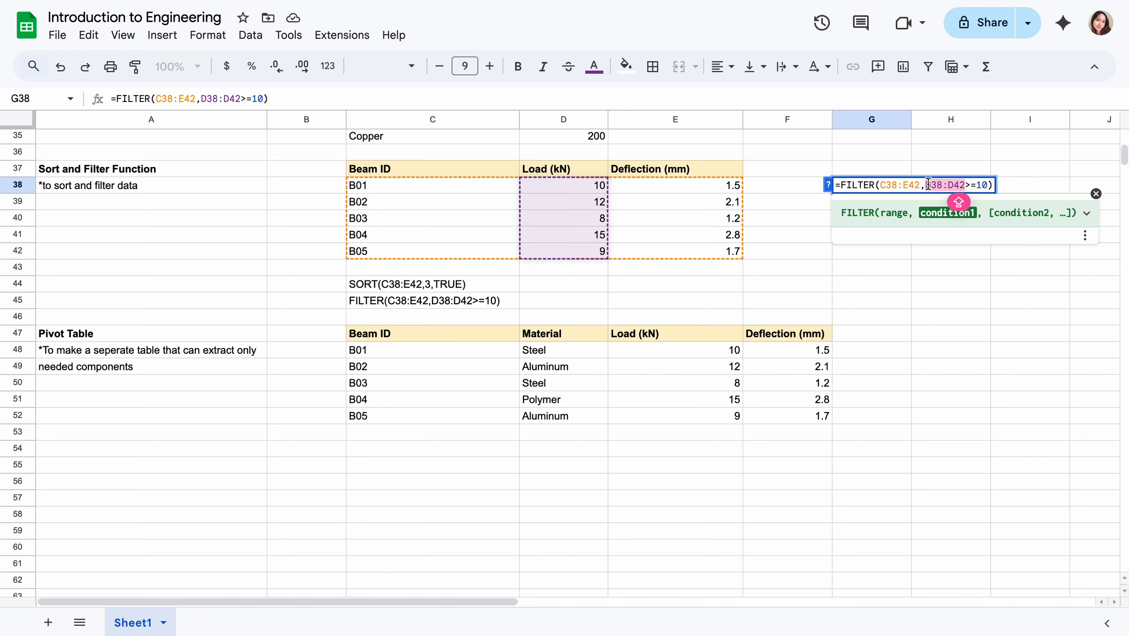
{"action": "left_click", "coordinate": [912, 184]}
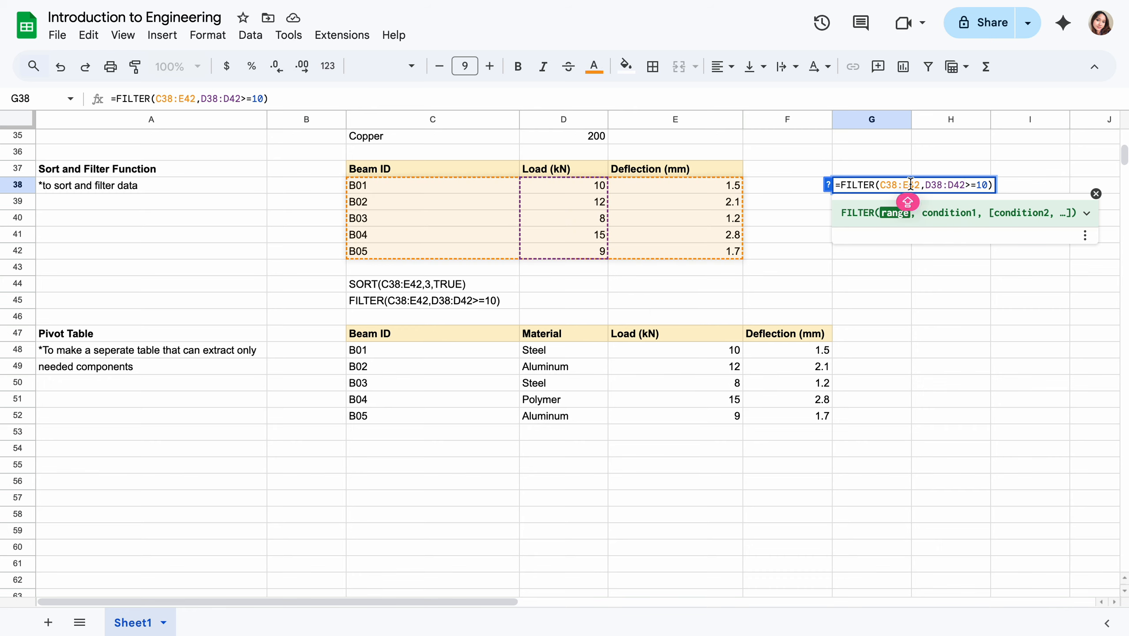
{"action": "key", "text": "Return"}
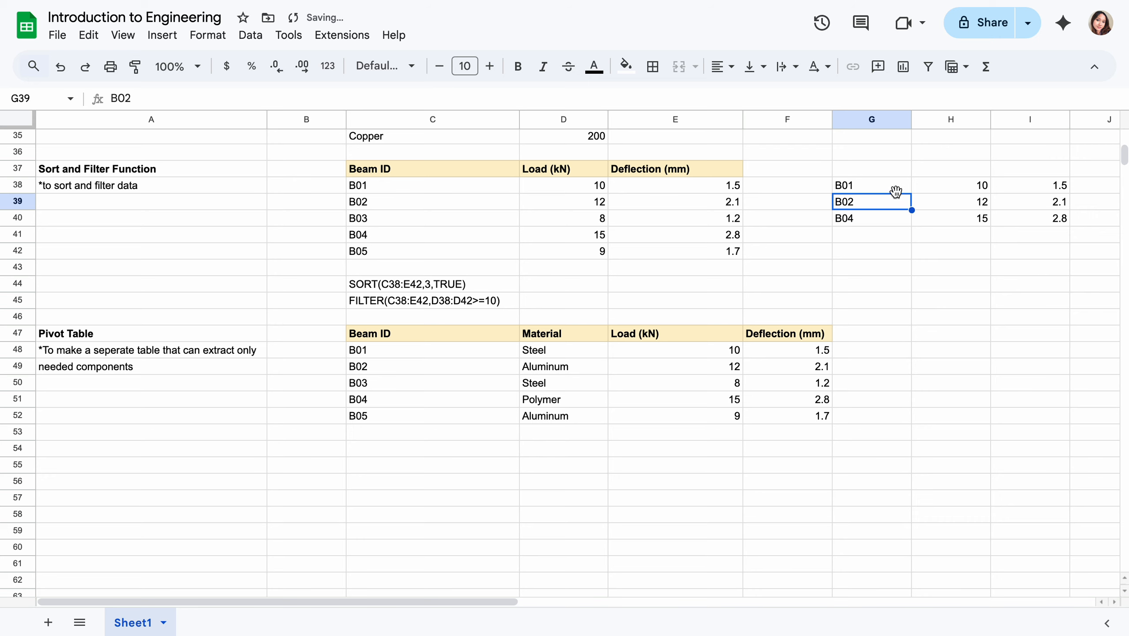
Check the filtered load values in H38:H40 and clear the filter output from G38:I40.
{"action": "left_click_drag", "start_coordinate": [977, 187], "coordinate": [980, 220]}
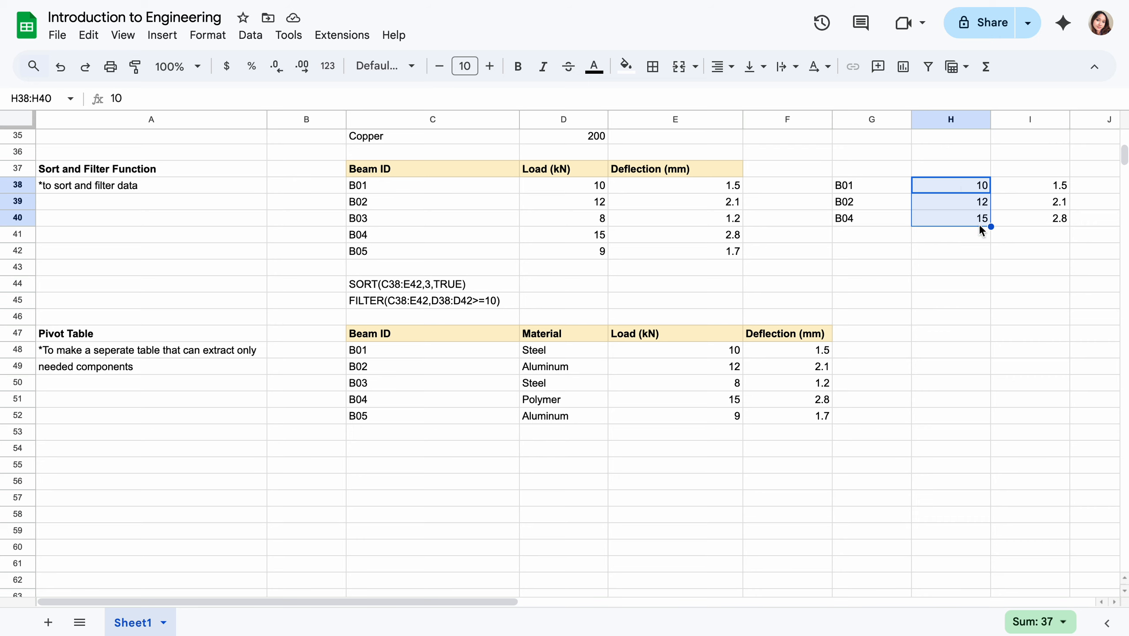
{"action": "left_click_drag", "start_coordinate": [928, 303], "coordinate": [929, 314]}
{"action": "left_click_drag", "start_coordinate": [884, 191], "coordinate": [1025, 214]}
{"action": "key", "text": "Delete"}
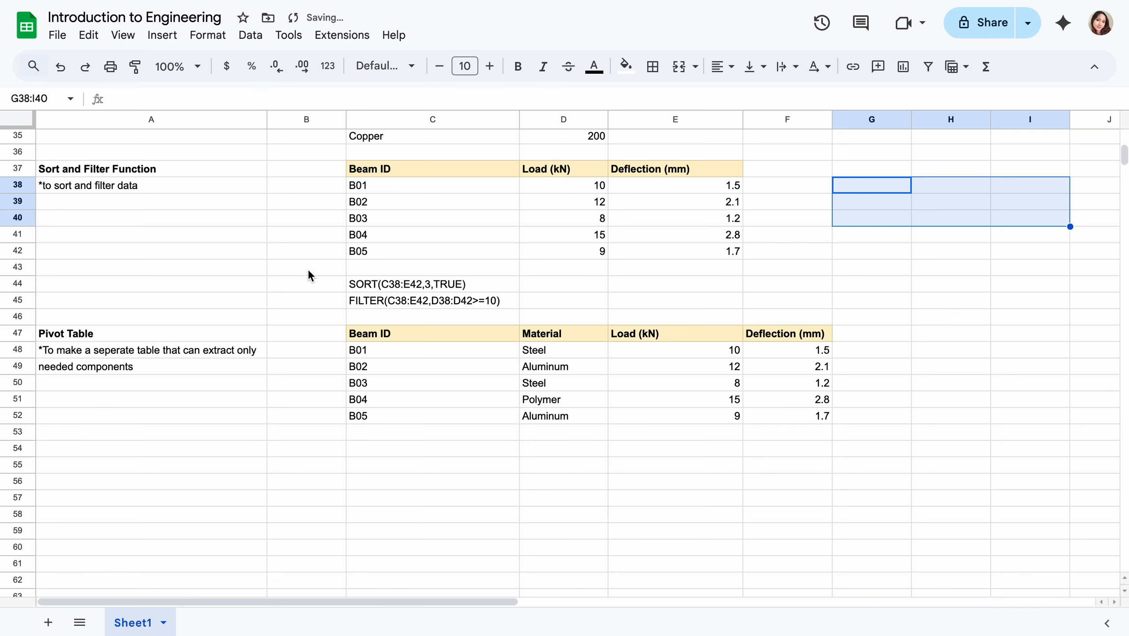
Start a pivot table from the beam data in C47:F52, including the header row.
{"action": "scroll", "coordinate": [216, 427], "scroll_direction": "down", "scroll_amount": 1}
{"action": "left_click", "coordinate": [148, 387]}
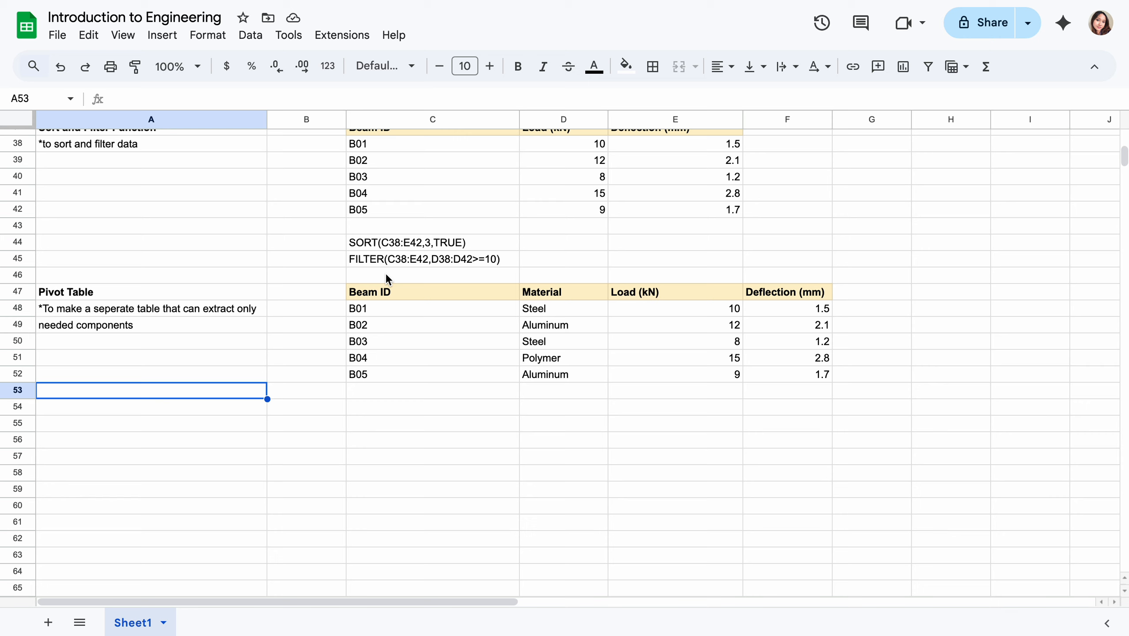
{"action": "left_click_drag", "start_coordinate": [389, 288], "coordinate": [771, 373]}
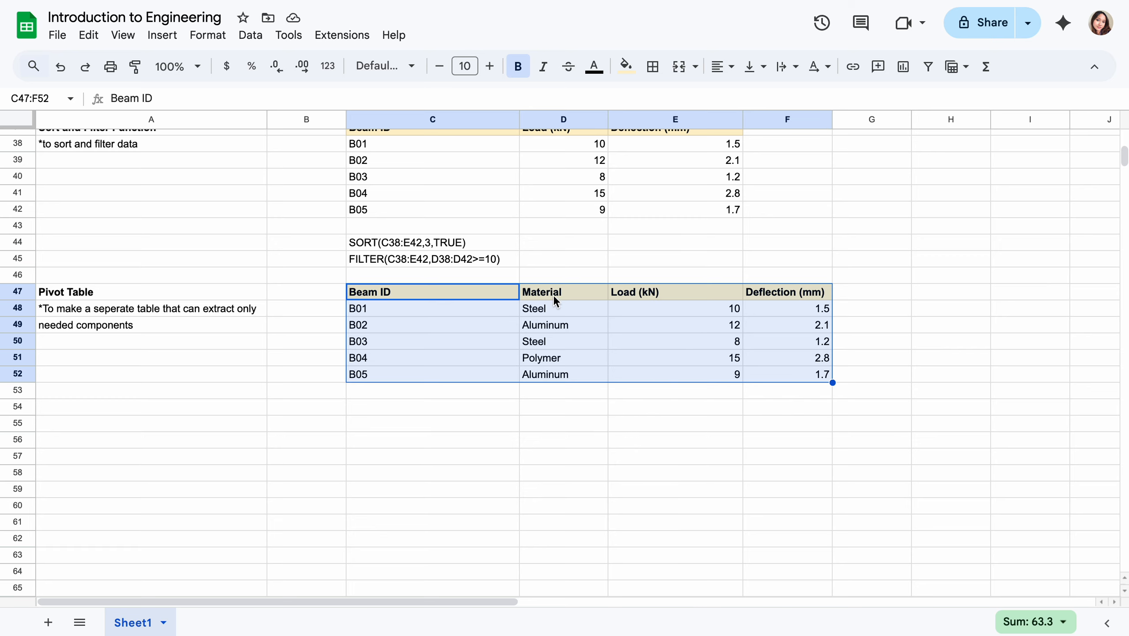
{"action": "scroll", "coordinate": [587, 303], "scroll_direction": "up", "scroll_amount": 6}
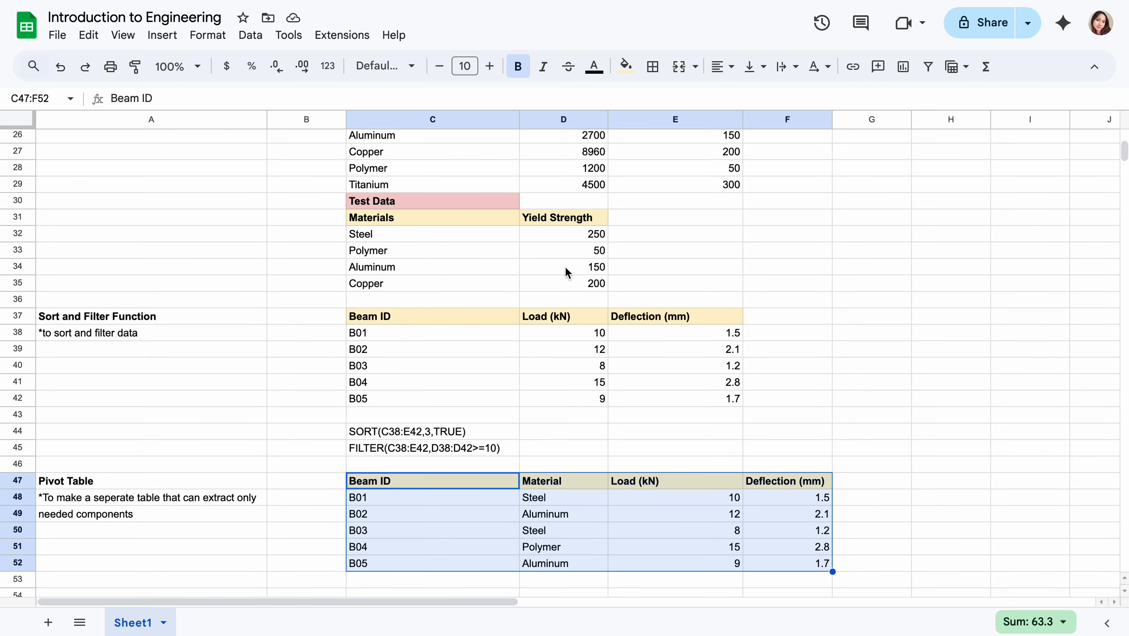
{"action": "scroll", "coordinate": [447, 404], "scroll_direction": "down", "scroll_amount": 5}
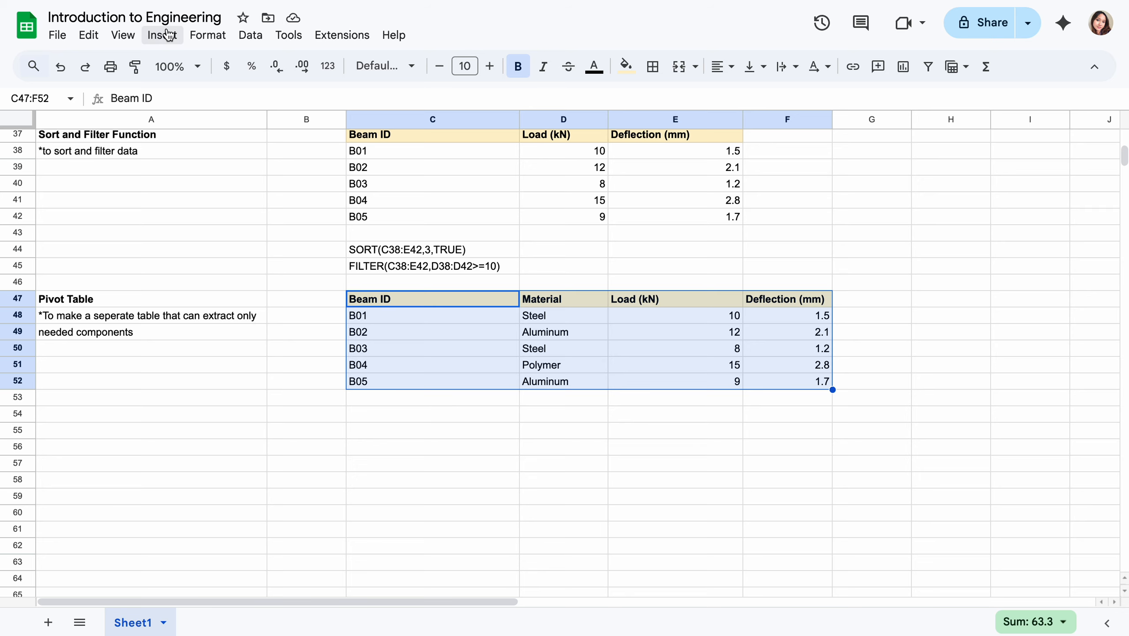
{"action": "left_click", "coordinate": [163, 36]}
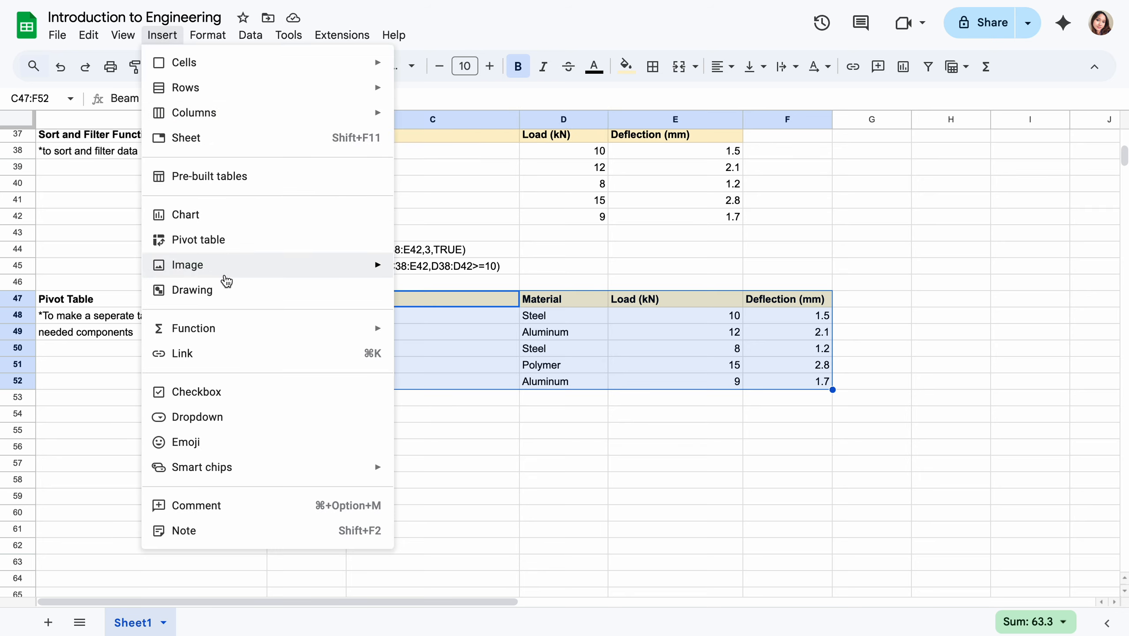
{"action": "left_click", "coordinate": [225, 244]}
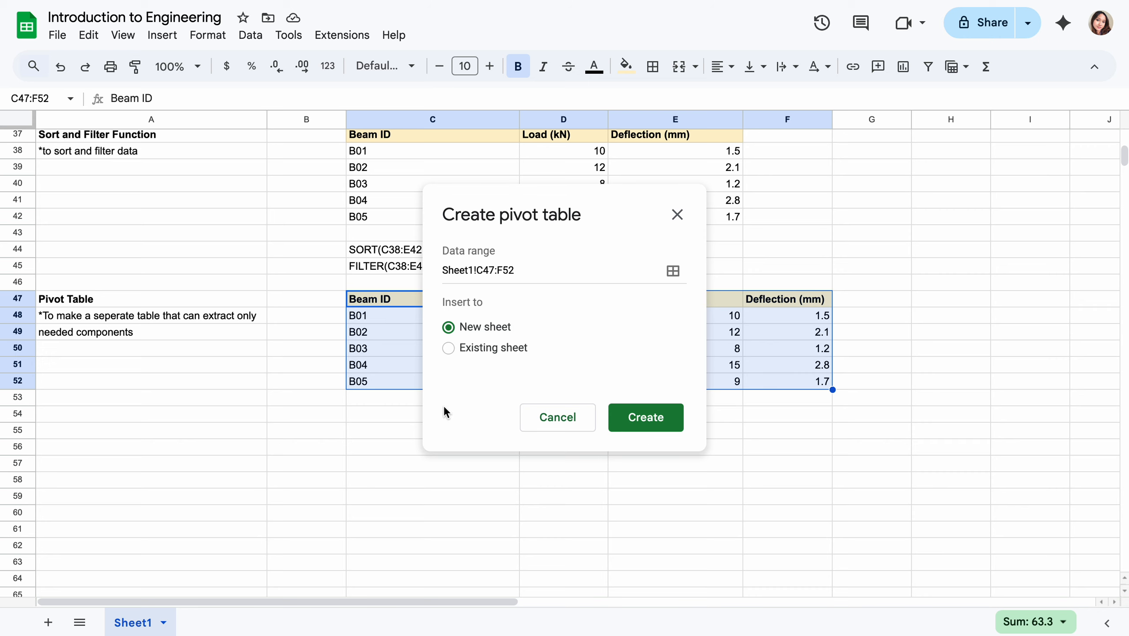
Set the pivot table's destination to the existing sheet at Sheet1!C54 and create it.
{"action": "left_click", "coordinate": [448, 348]}
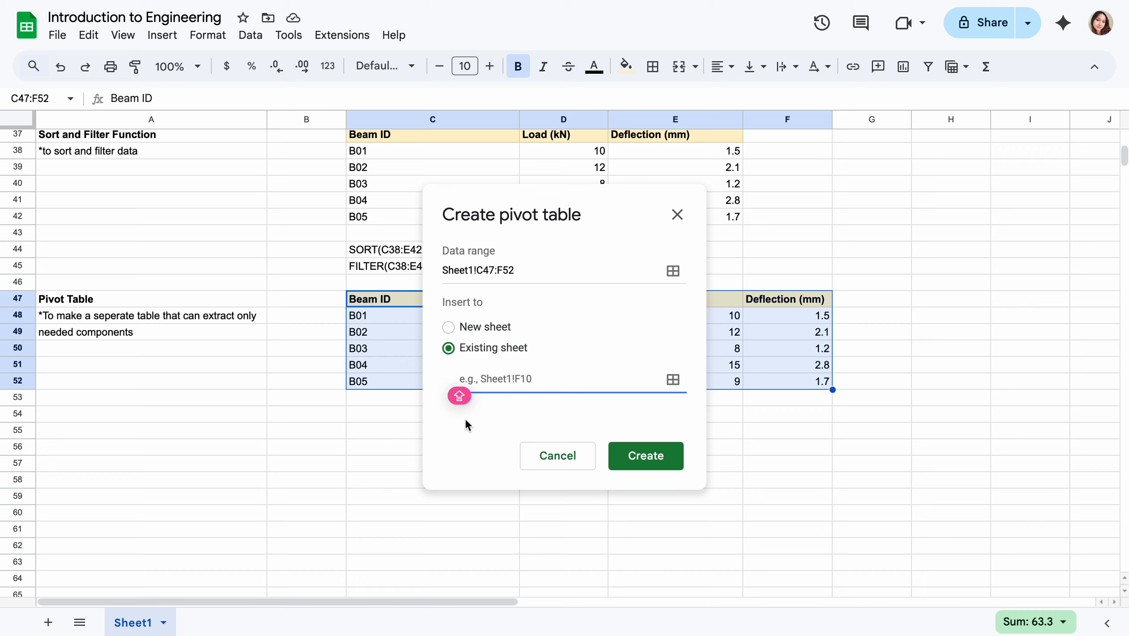
{"action": "type", "text": "She"}
{"action": "key", "text": "BackSpace"}
{"action": "key", "text": "BackSpace"}
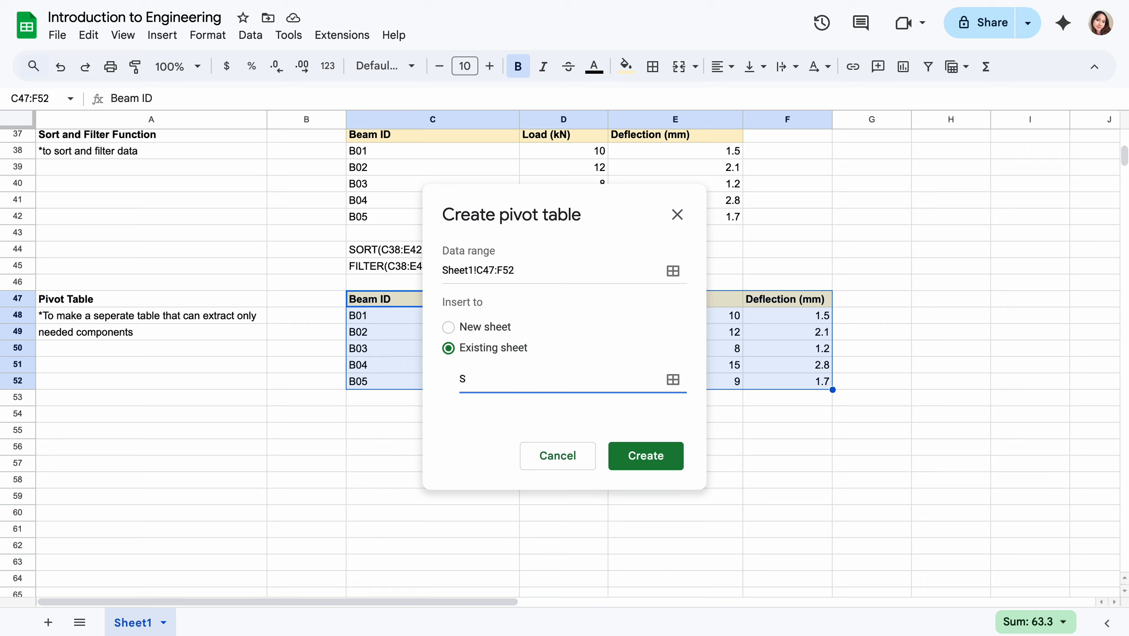
{"action": "type", "text": "heet1!C54"}
{"action": "left_click", "coordinate": [646, 454]}
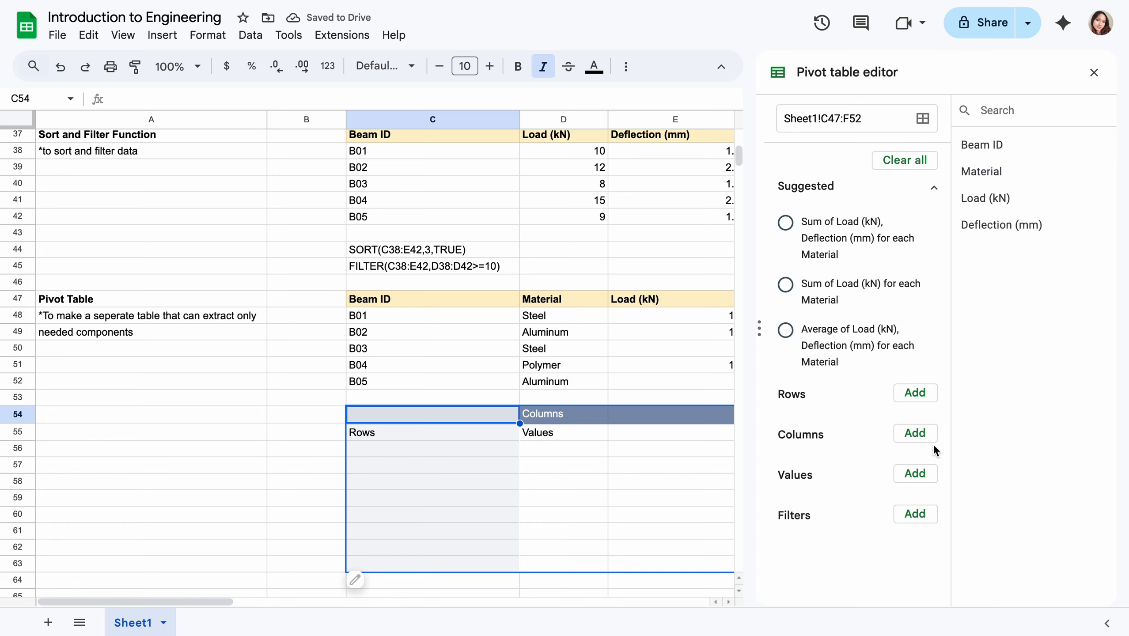
Add Material as the pivot table's rows and Deflection (mm) as its values.
{"action": "left_click", "coordinate": [915, 394]}
{"action": "left_click", "coordinate": [937, 477]}
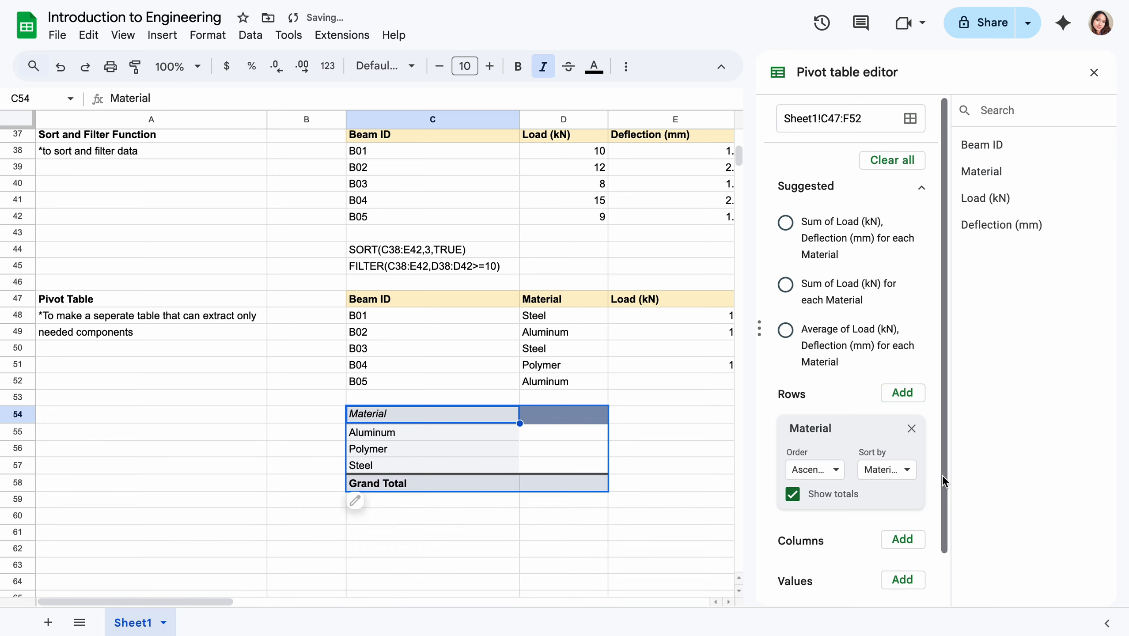
{"action": "scroll", "coordinate": [850, 464], "scroll_direction": "down", "scroll_amount": 2}
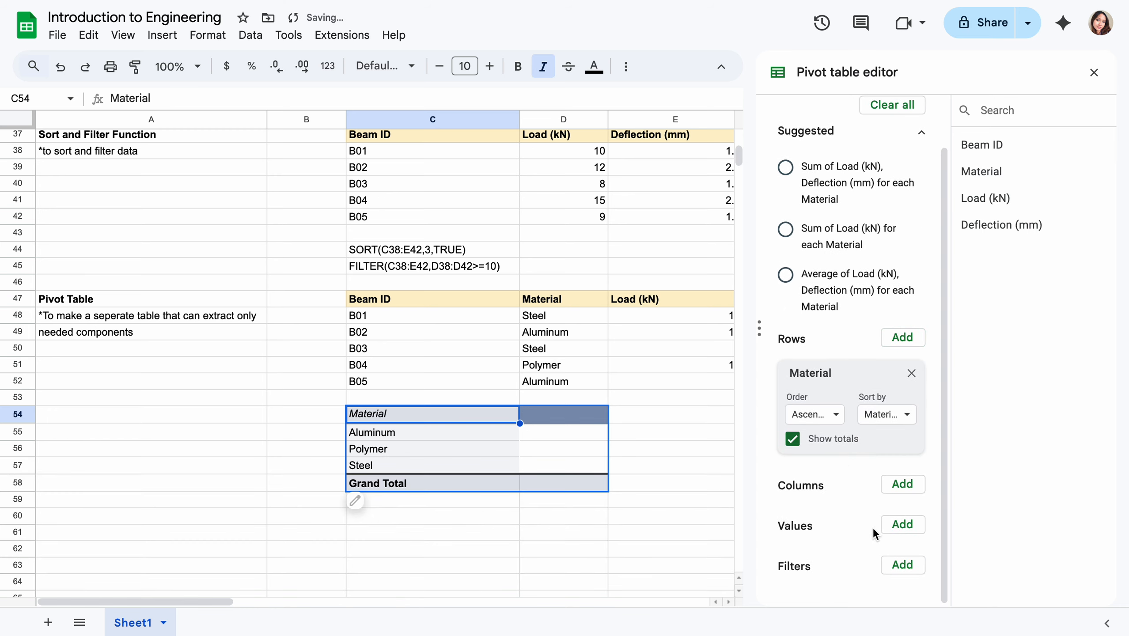
{"action": "left_click", "coordinate": [903, 528]}
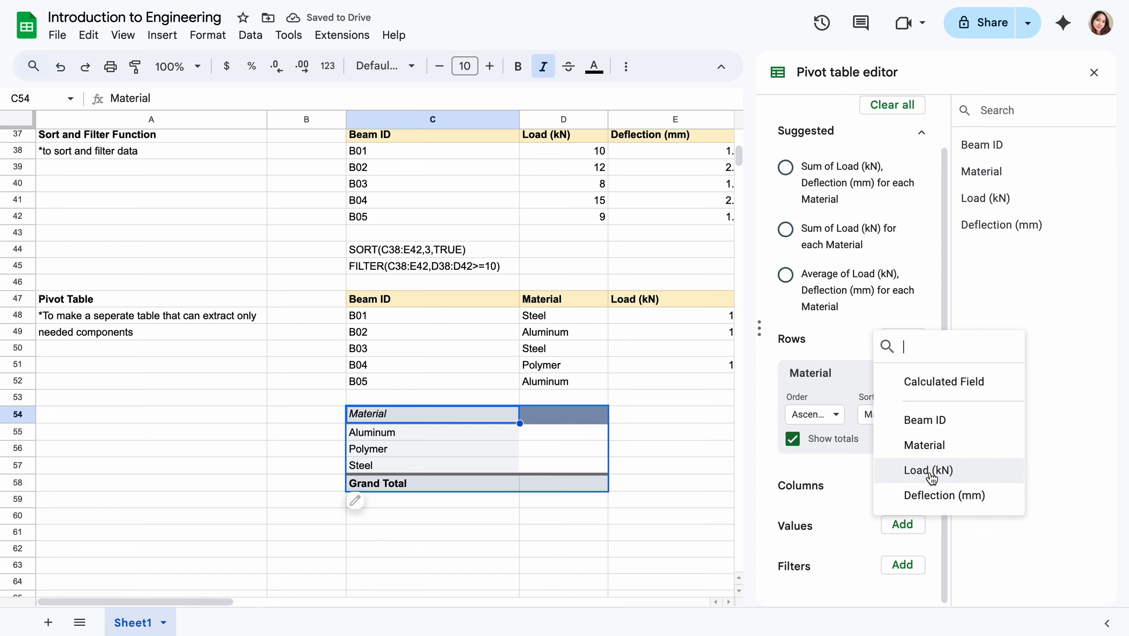
{"action": "left_click", "coordinate": [935, 496]}
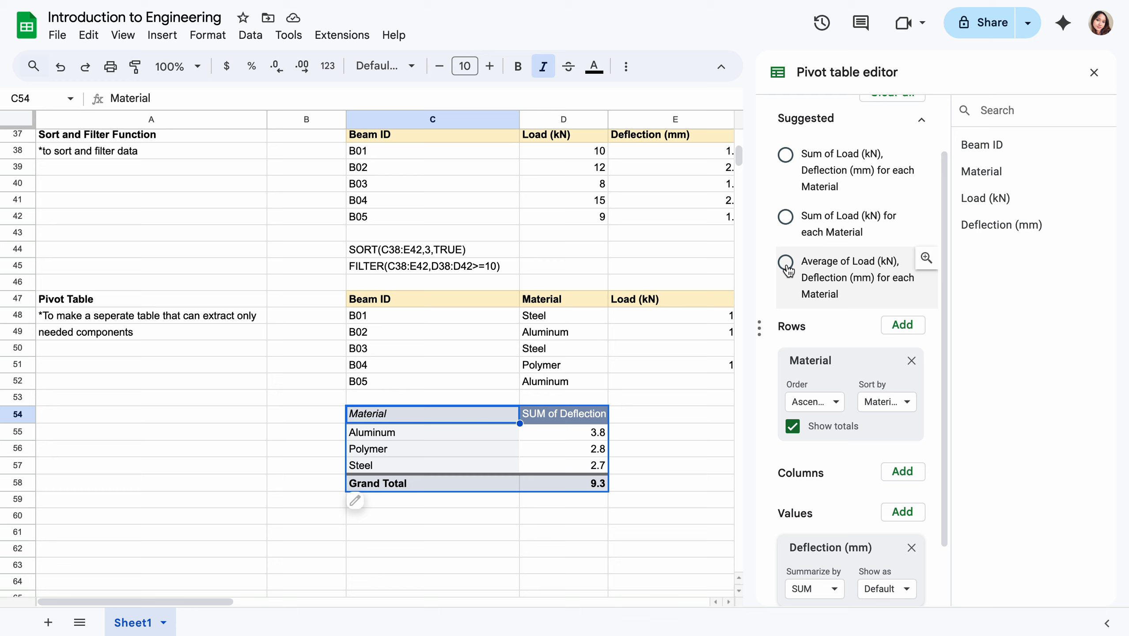
Summarize the pivot table's Deflection (mm) values by AVERAGE.
{"action": "scroll", "coordinate": [801, 215], "scroll_direction": "up", "scroll_amount": 2}
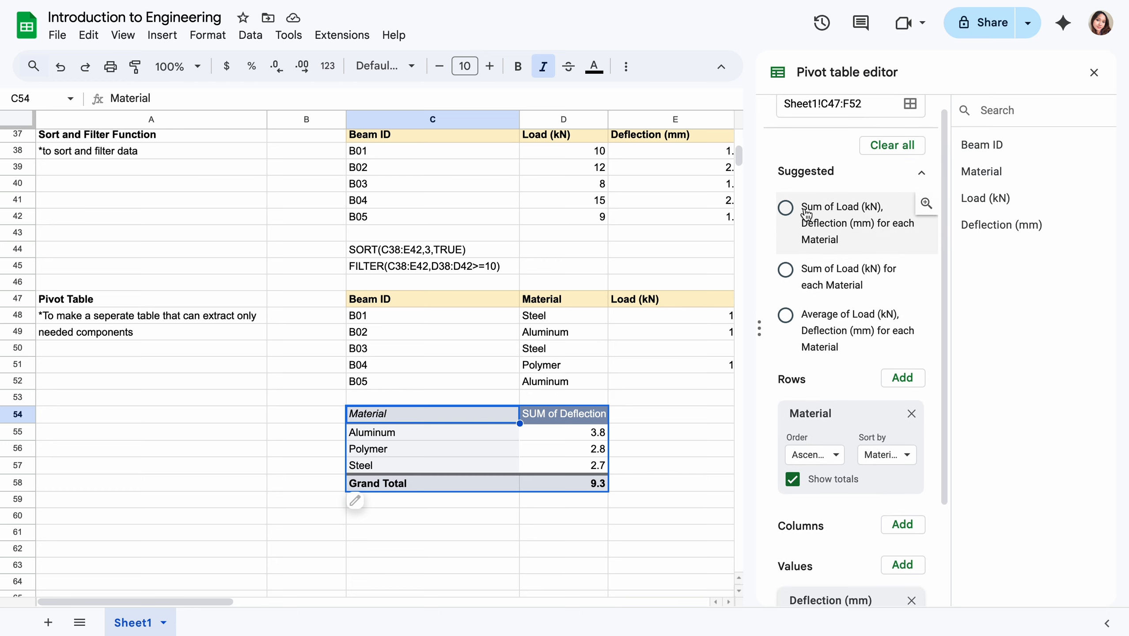
{"action": "scroll", "coordinate": [807, 215], "scroll_direction": "down", "scroll_amount": 3}
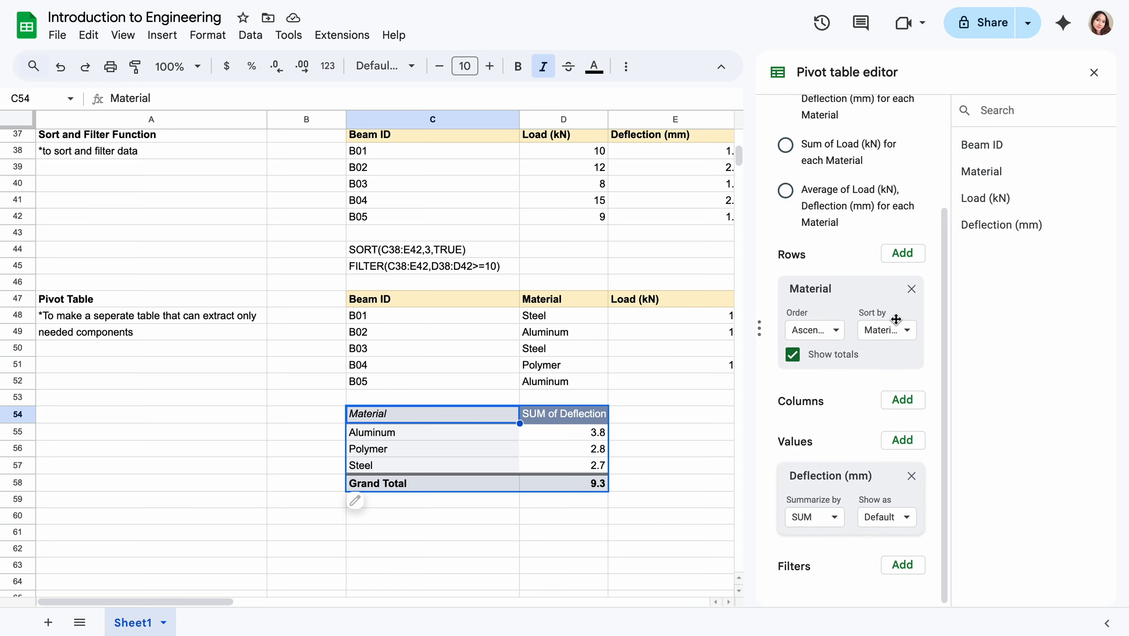
{"action": "left_click", "coordinate": [829, 528]}
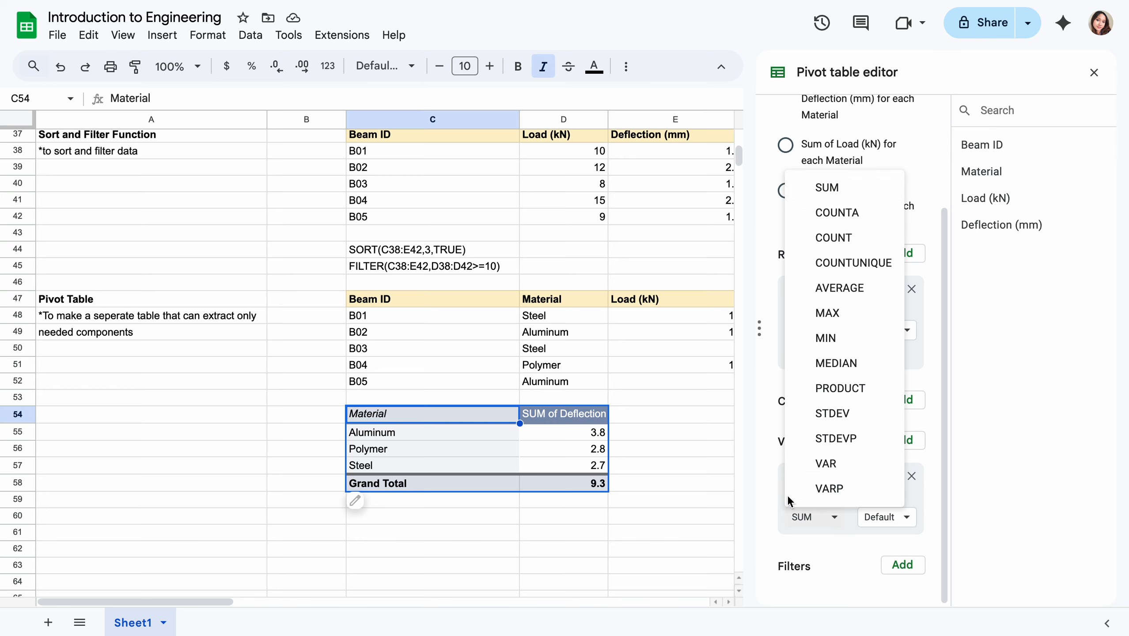
{"action": "left_click", "coordinate": [844, 292]}
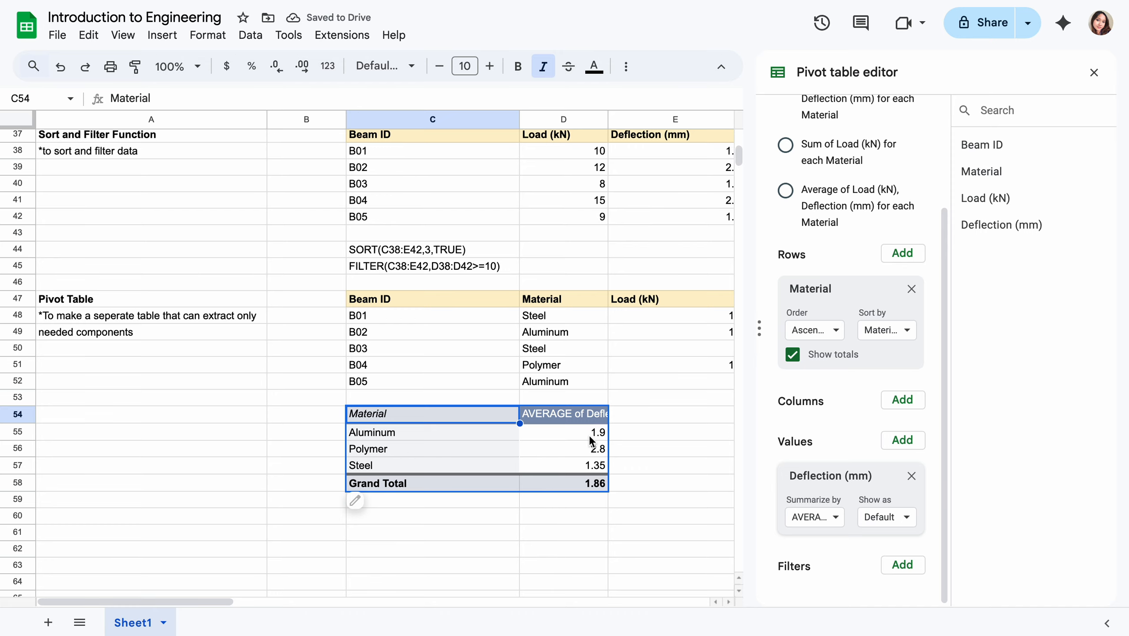
{"action": "scroll", "coordinate": [647, 439], "scroll_direction": "up", "scroll_amount": 4}
{"action": "scroll", "coordinate": [647, 439], "scroll_direction": "up", "scroll_amount": 6}
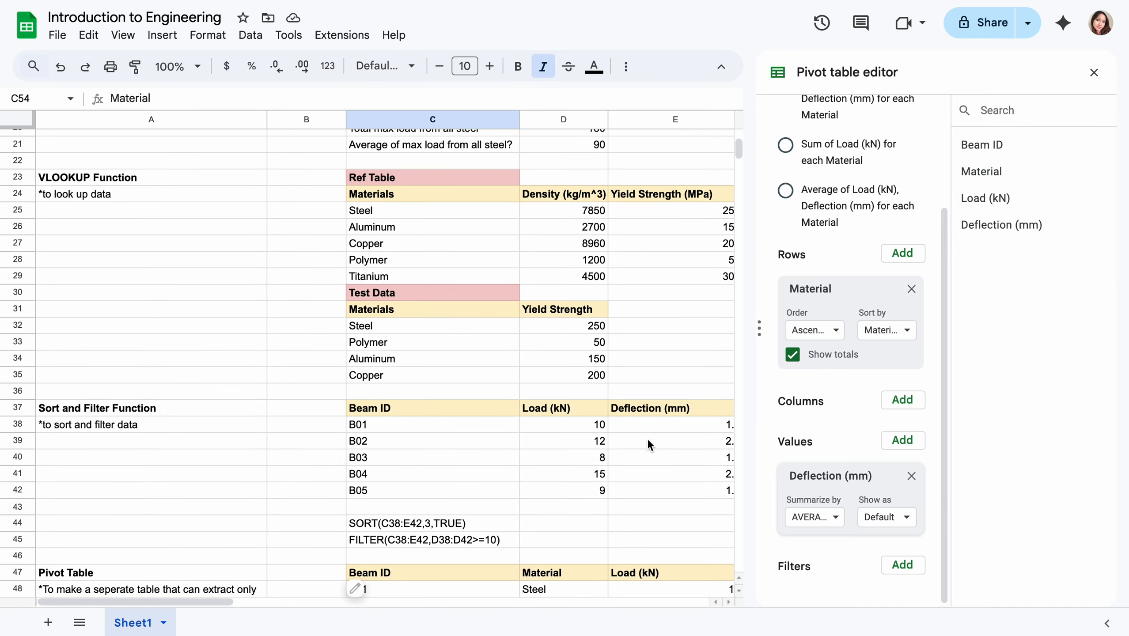
{"action": "scroll", "coordinate": [647, 438], "scroll_direction": "down", "scroll_amount": 2}
{"action": "scroll", "coordinate": [647, 444], "scroll_direction": "up", "scroll_amount": 3}
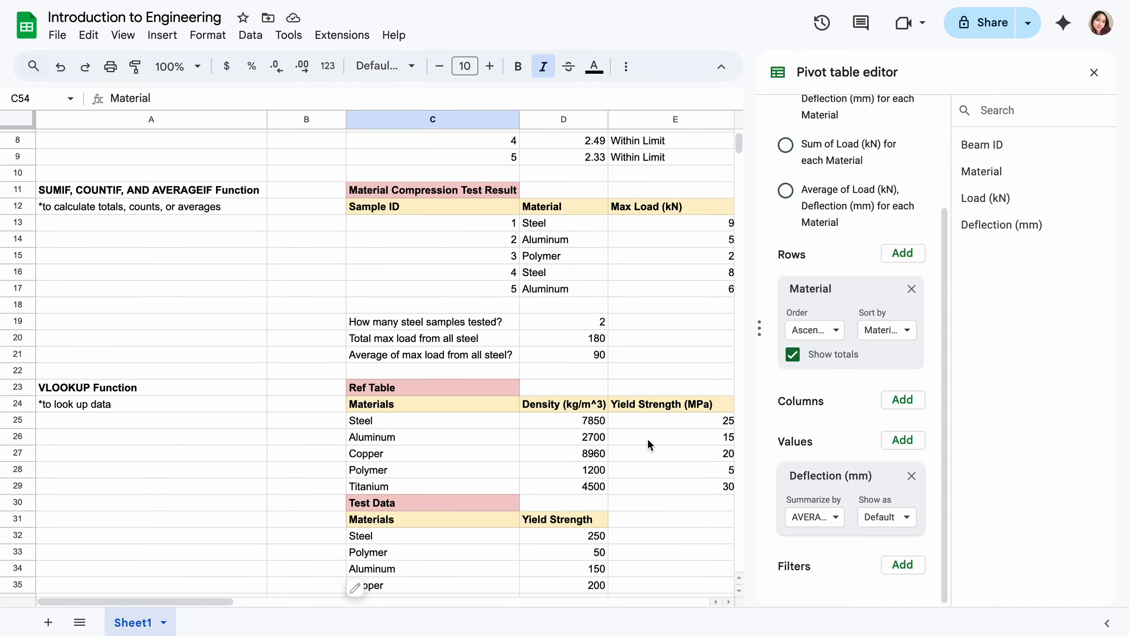